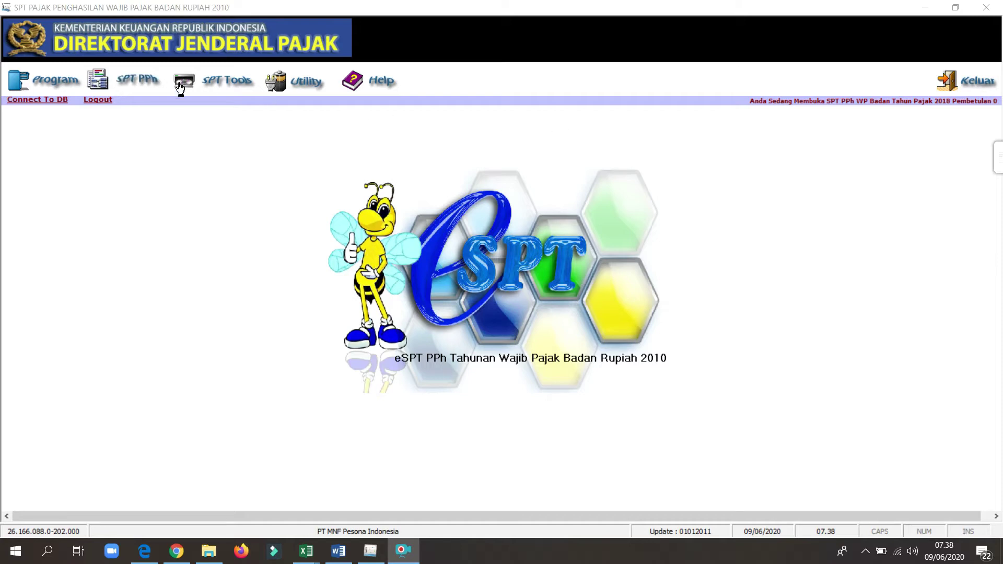
# Step: Open Formulir 1771-IV from the SPT PPh attachments list
pyautogui.click(146, 81)
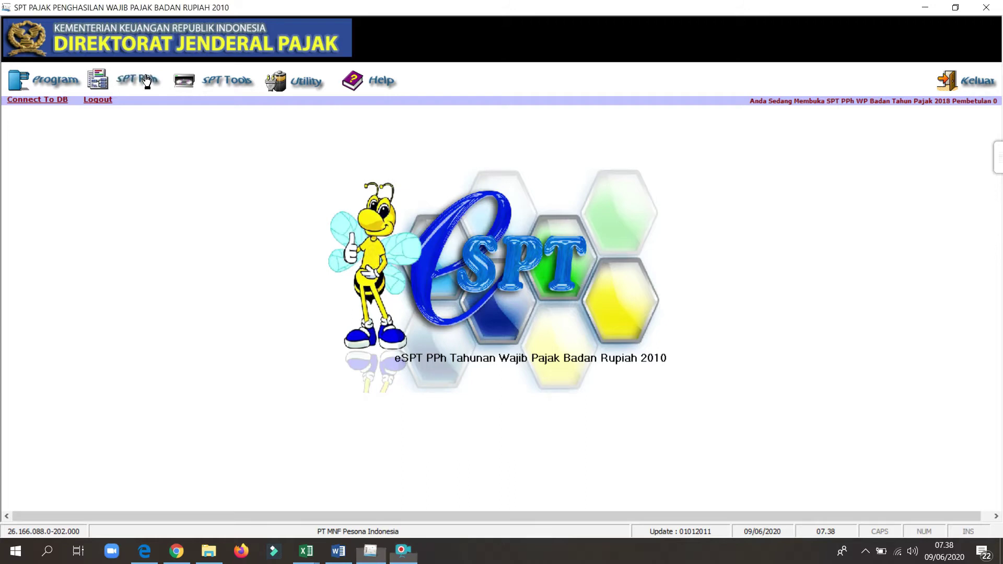
pyautogui.moveTo(237, 123)
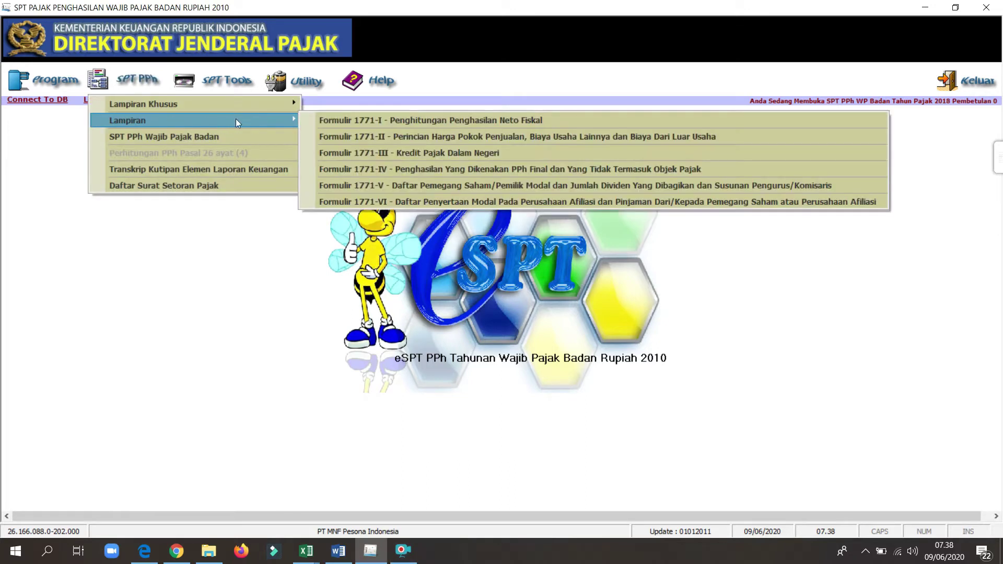
pyautogui.click(385, 168)
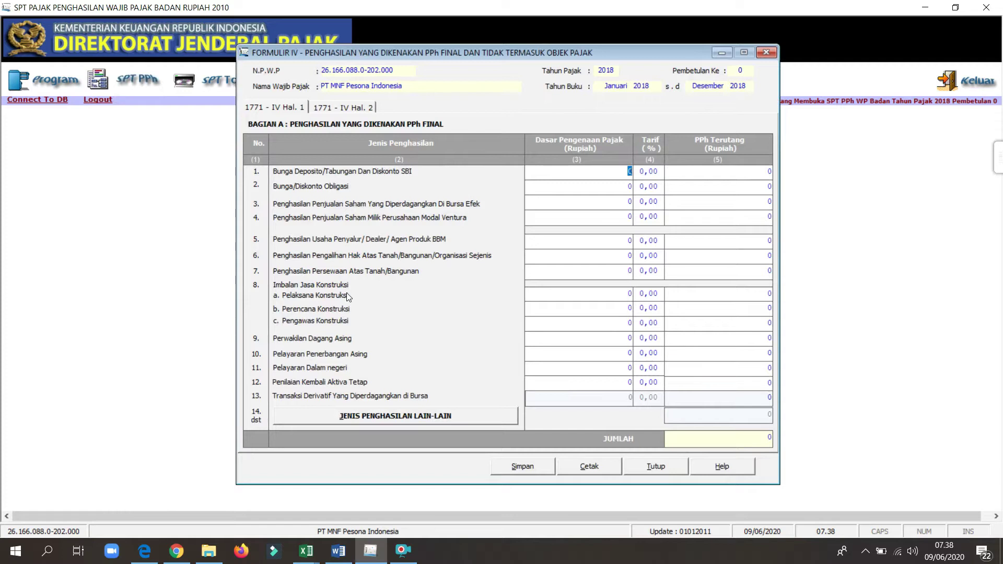
# Step: Review page 2 (non-taxable income) and page 1 (final-tax table), ending on page 1
pyautogui.click(344, 107)
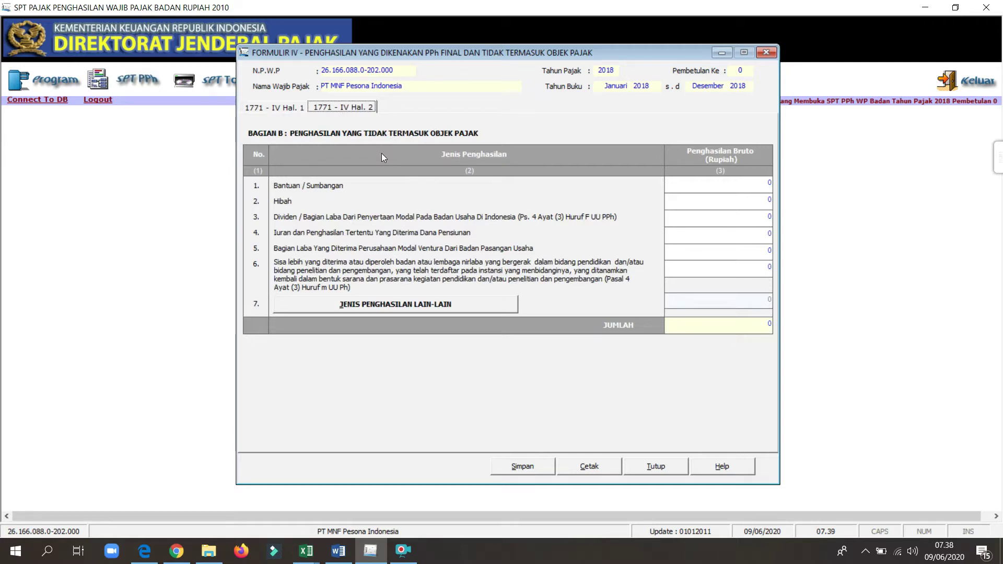
pyautogui.click(286, 109)
pyautogui.press('Right')
pyautogui.click(289, 109)
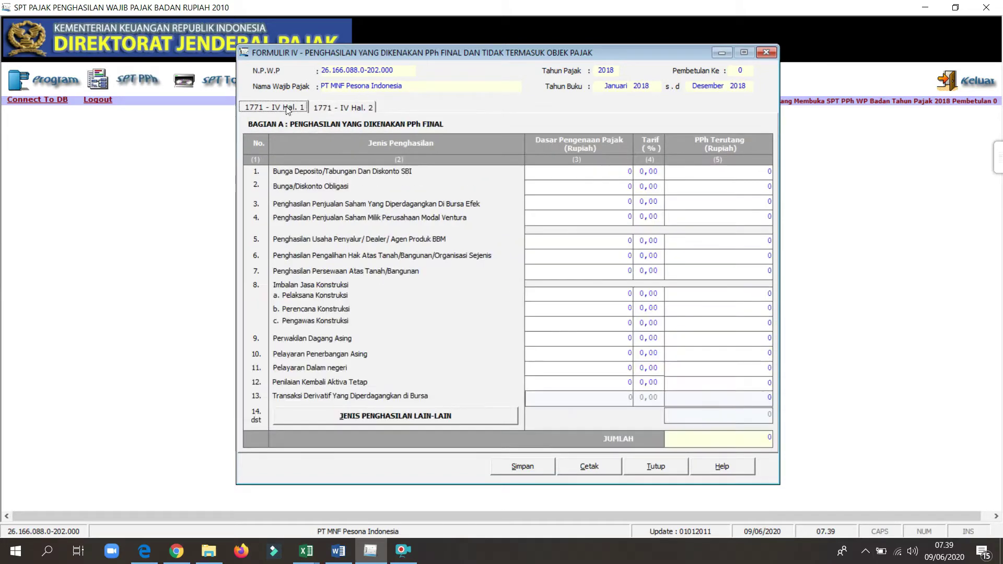
pyautogui.click(339, 108)
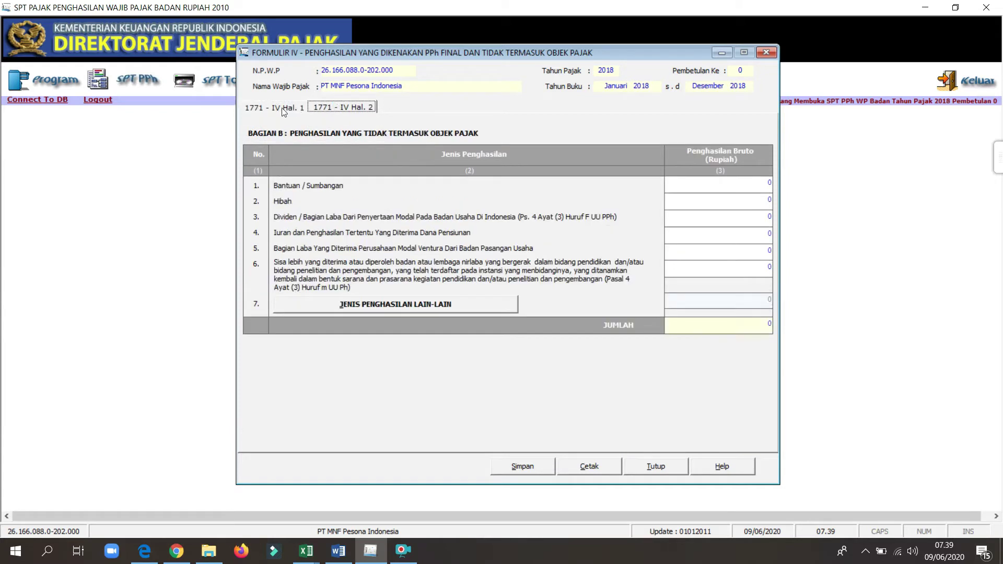
pyautogui.click(283, 109)
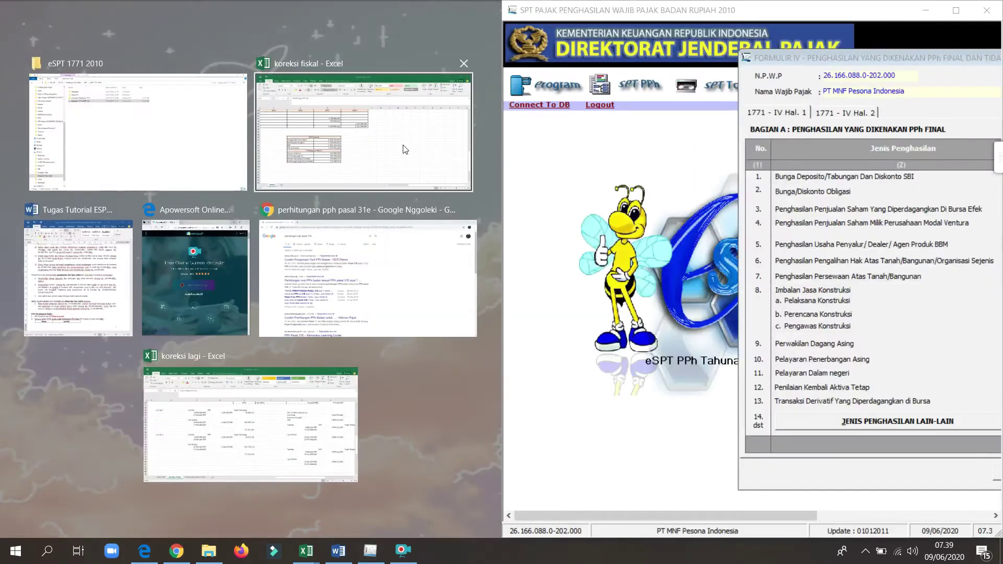
# Step: Snap the Word tutorial to the left half and drag Formulir 1771-IV fully into view
pyautogui.click(110, 301)
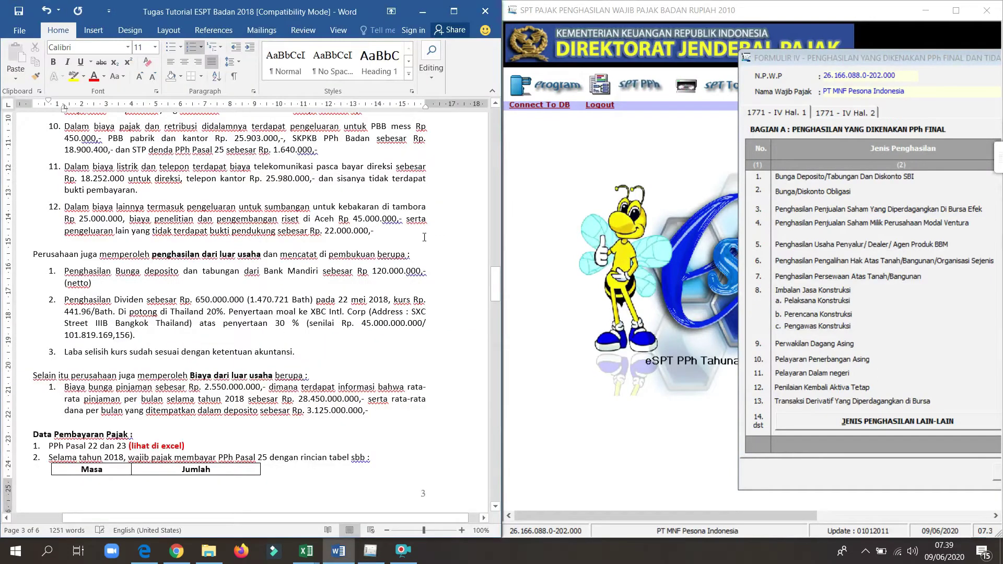
pyautogui.moveTo(794, 57); pyautogui.dragTo(537, 68)
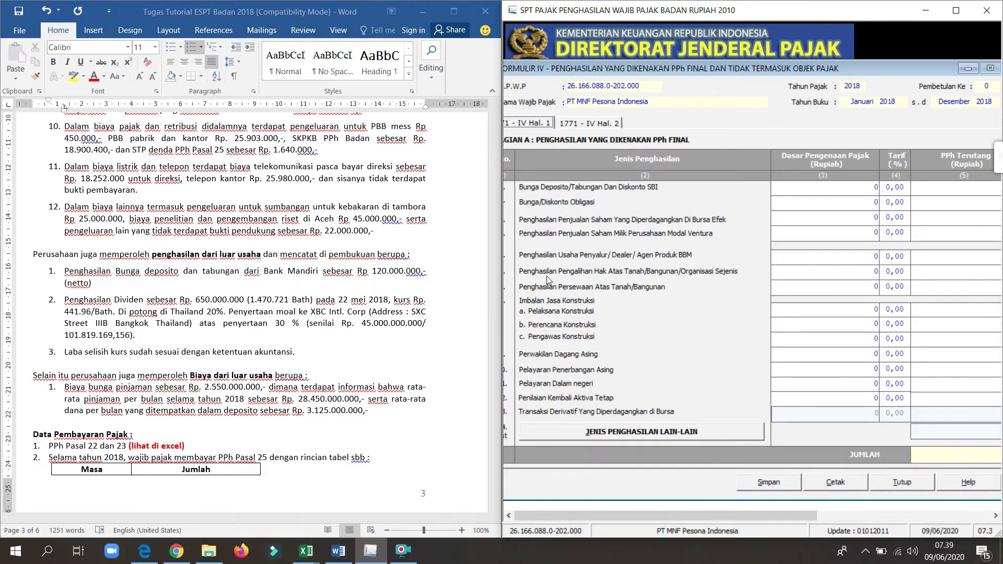
pyautogui.moveTo(544, 69); pyautogui.dragTo(569, 74)
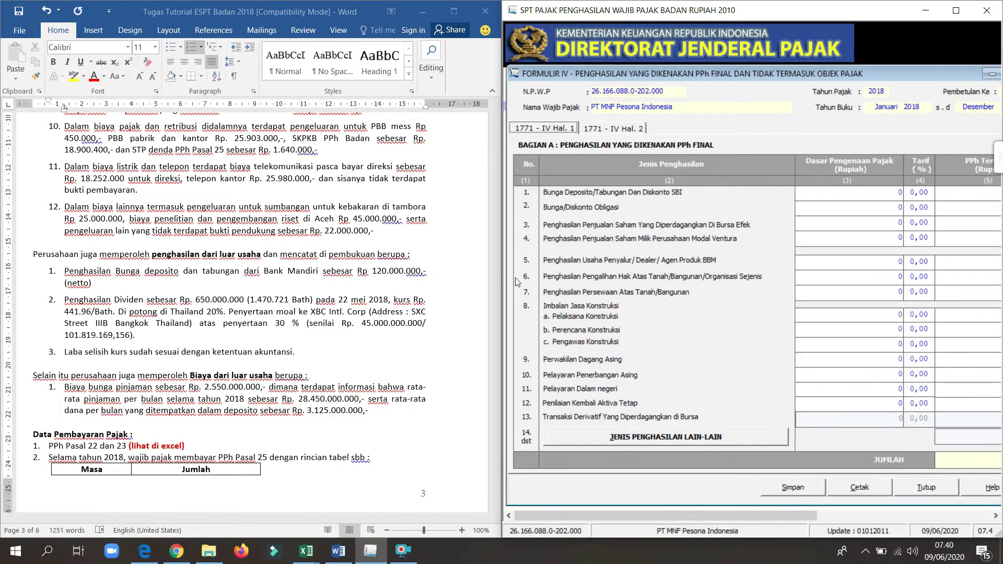
# Step: Enter the 150.000.000 deposit interest base at a 20% rate, accepting 30.000.000 tax due
pyautogui.click(891, 193)
pyautogui.write('1')
pyautogui.write('50.0')
pyautogui.write('00.000')
pyautogui.press('Tab')
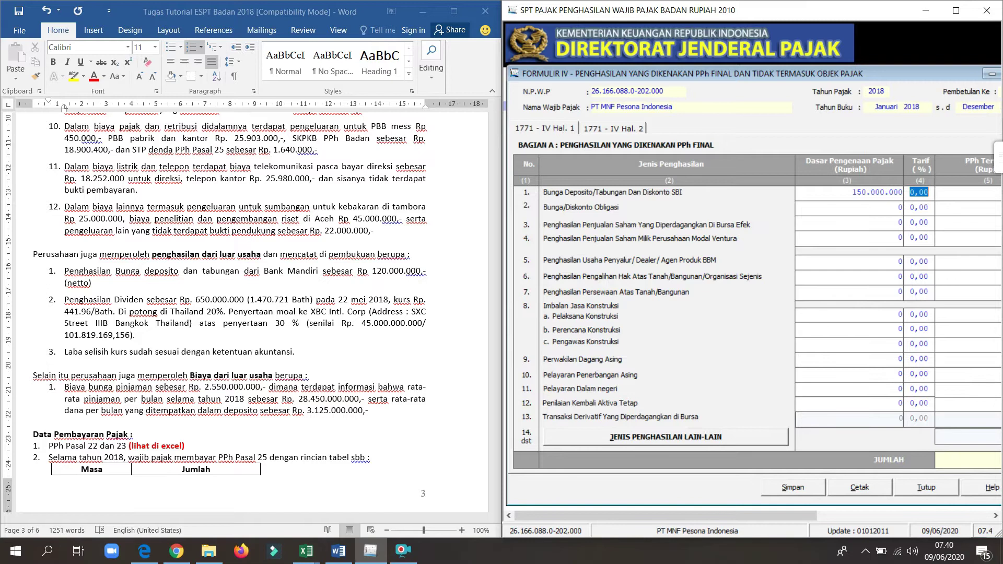
pyautogui.write('20')
pyautogui.press('Tab')
pyautogui.moveTo(848, 78); pyautogui.dragTo(760, 84)
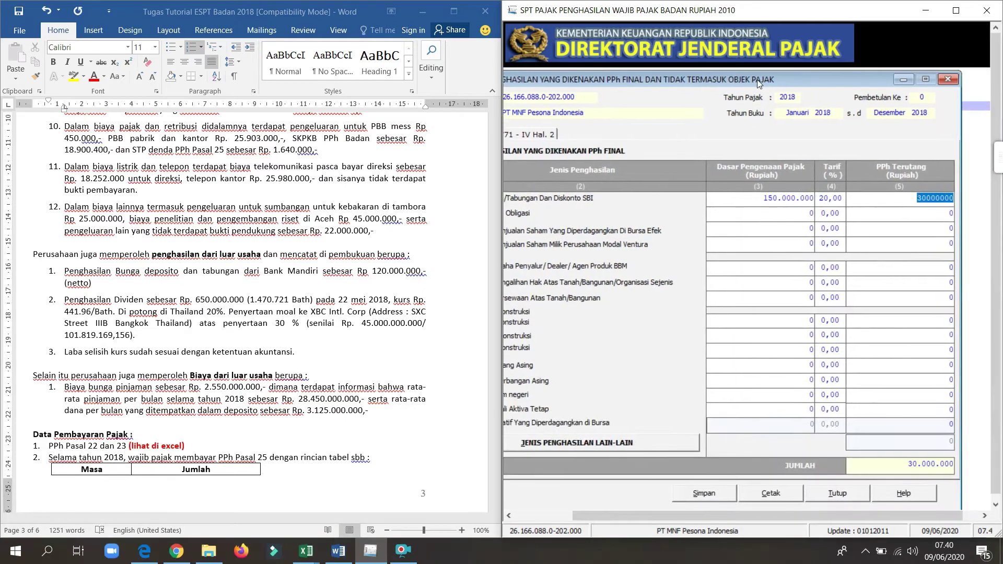
pyautogui.click(883, 230)
pyautogui.moveTo(619, 80); pyautogui.dragTo(642, 83)
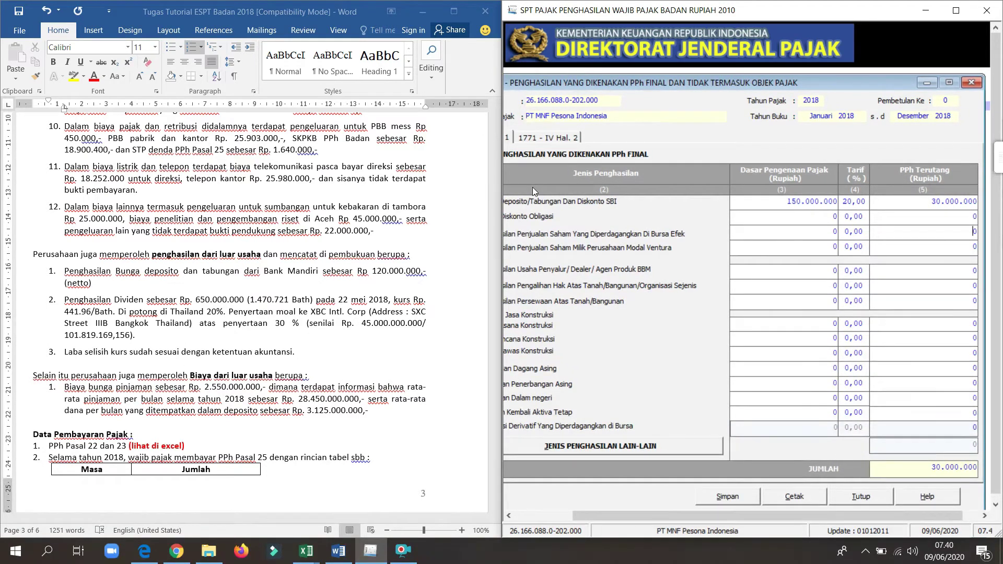
pyautogui.click(544, 139)
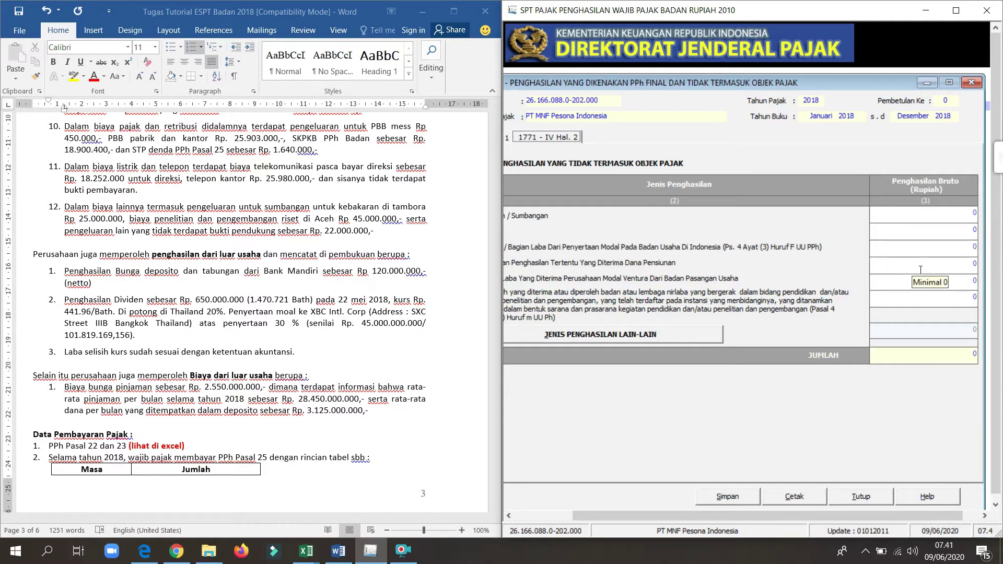
# Step: Maximize the tax program, centre Formulir 1771-IV and recheck both its pages
pyautogui.click(957, 10)
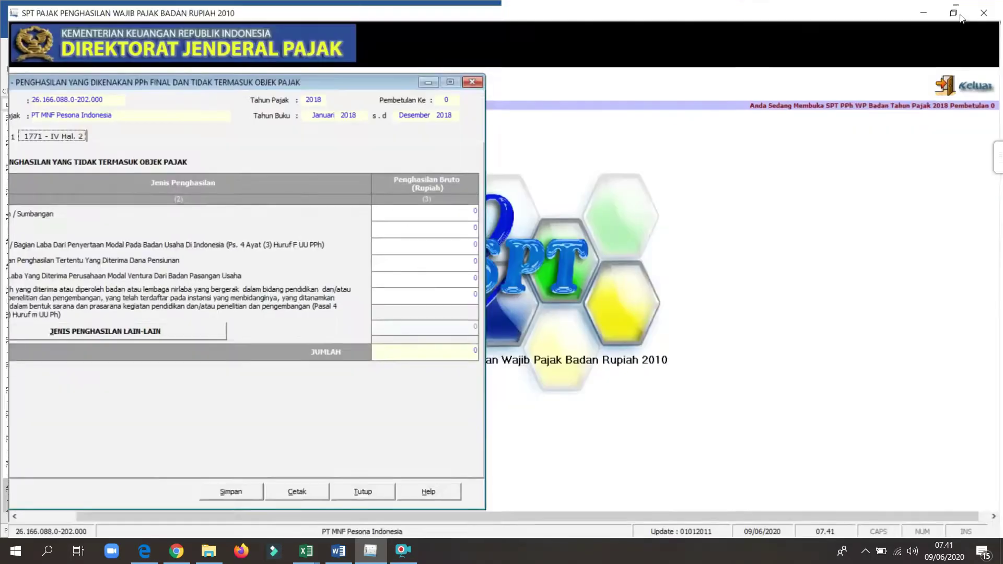
pyautogui.moveTo(325, 79); pyautogui.dragTo(676, 21)
pyautogui.click(334, 77)
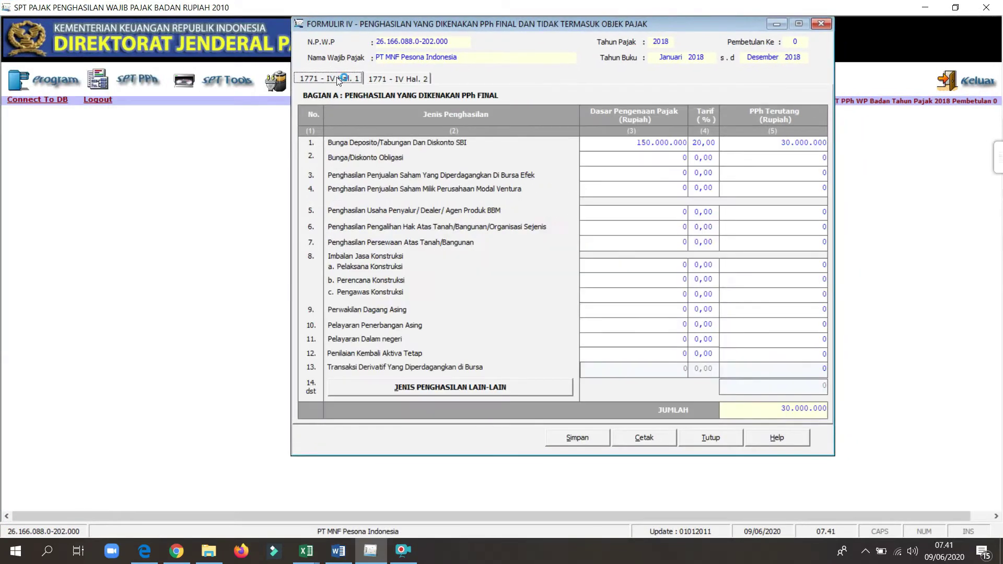
pyautogui.click(387, 79)
pyautogui.click(338, 79)
# Step: Save the Formulir 1771-IV entries, confirming the prompts, and close the form
pyautogui.click(576, 442)
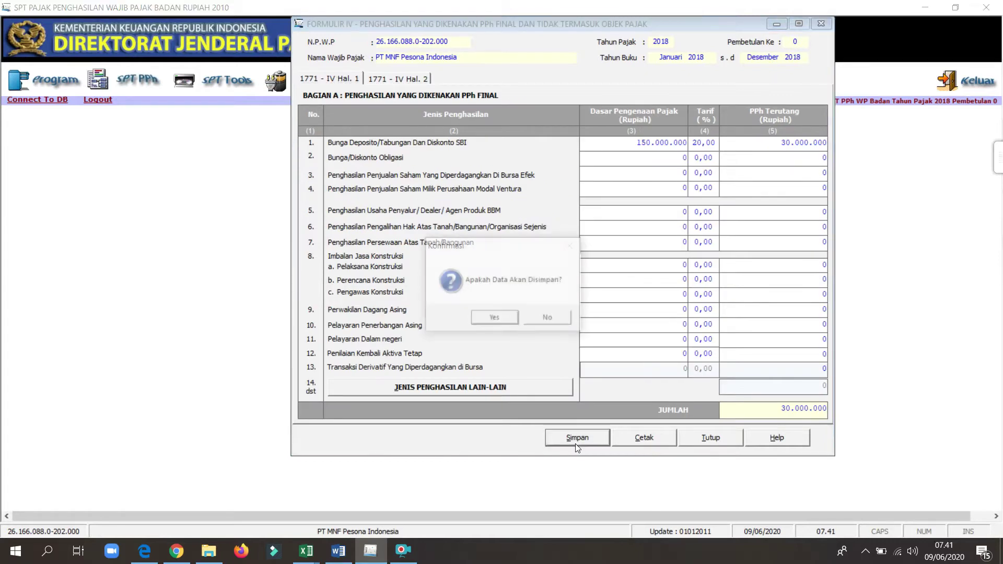
pyautogui.click(497, 319)
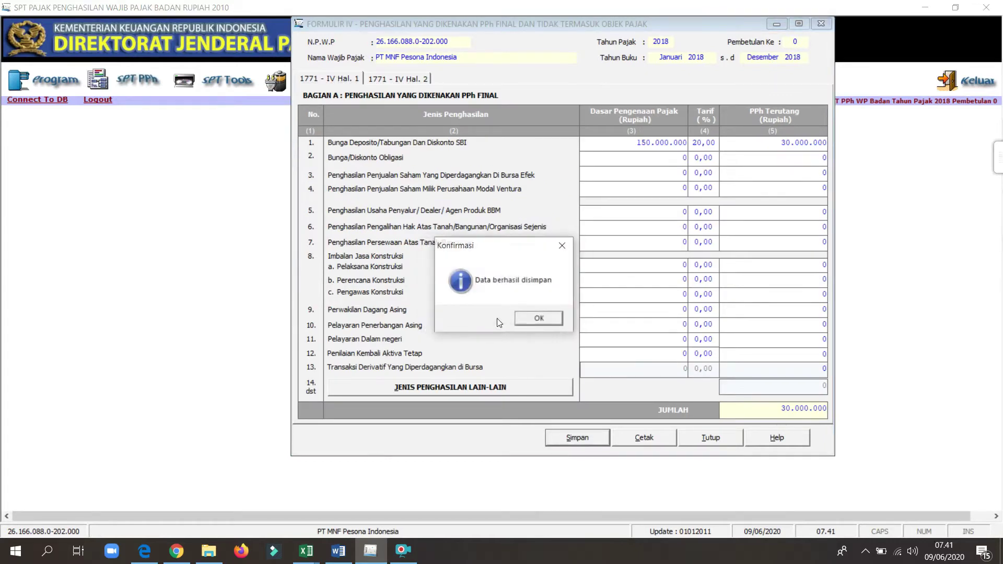
pyautogui.click(540, 323)
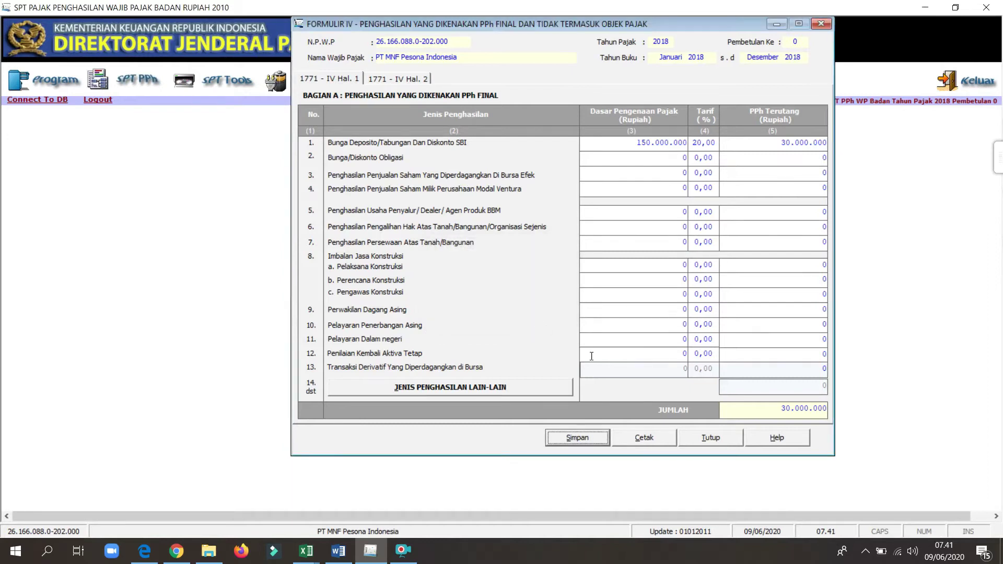
pyautogui.click(708, 438)
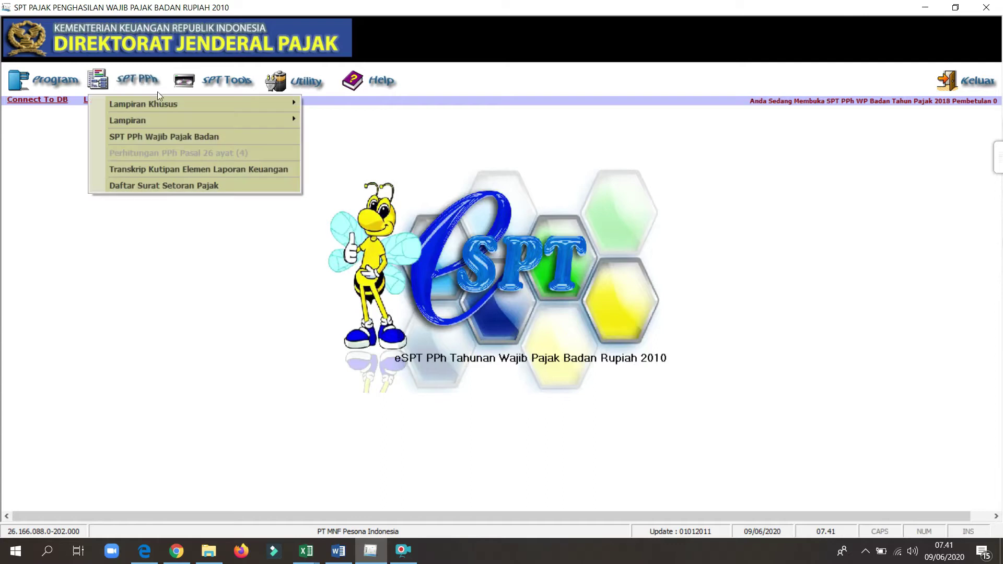
# Step: Open Perhitungan Kompensasi Kerugian Fiskal from Lampiran Khusus and place it on the right half
pyautogui.moveTo(202, 103)
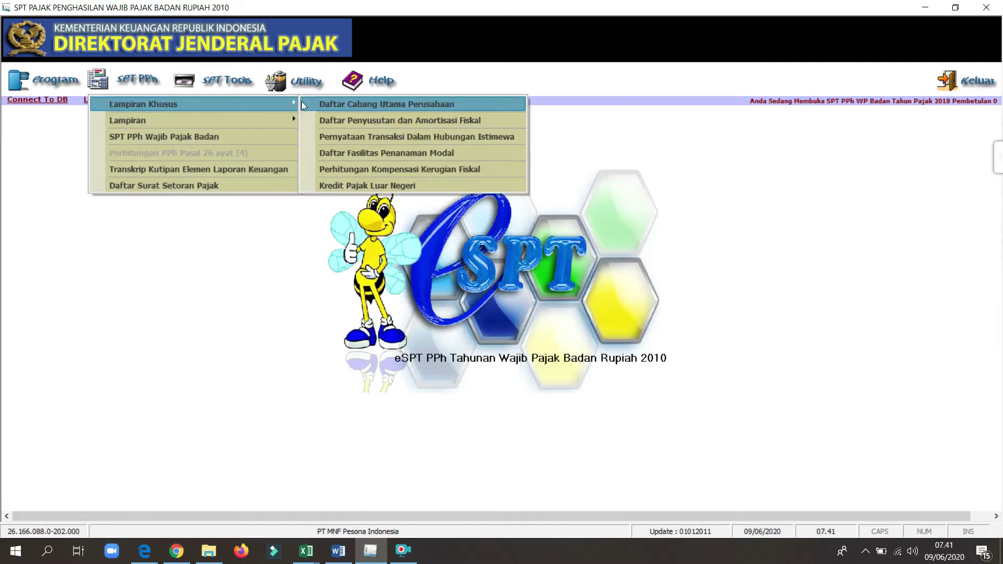
pyautogui.click(354, 168)
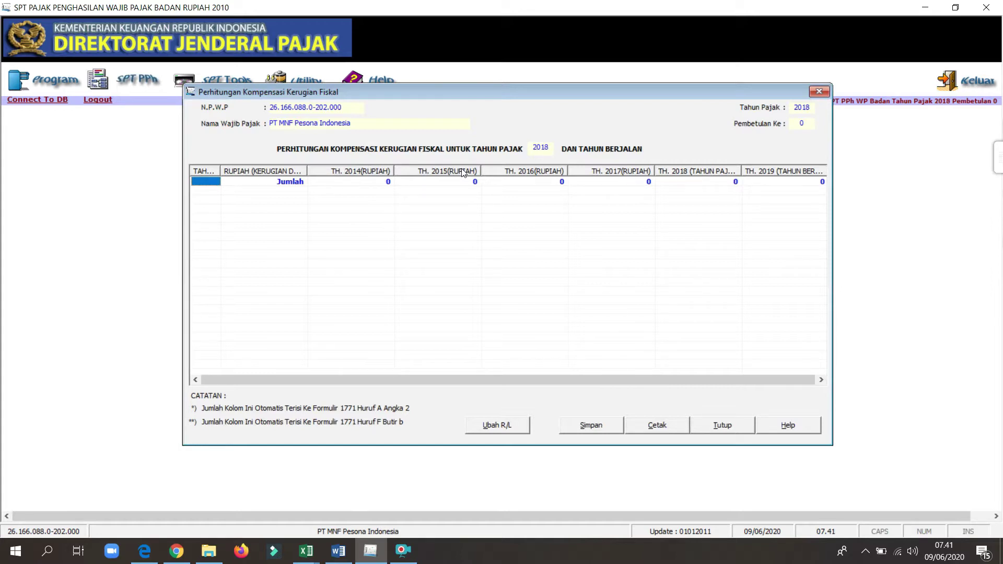
pyautogui.moveTo(454, 5); pyautogui.dragTo(1002, 154)
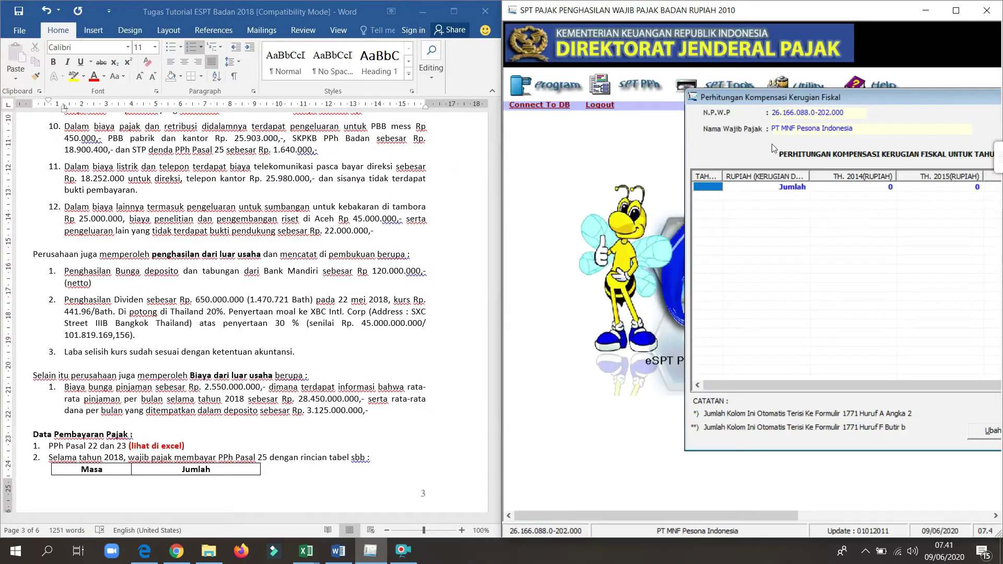
# Step: Show the Word tutorial's past-years fiscal profit/loss table and move the Kompensasi form left
pyautogui.click(338, 229)
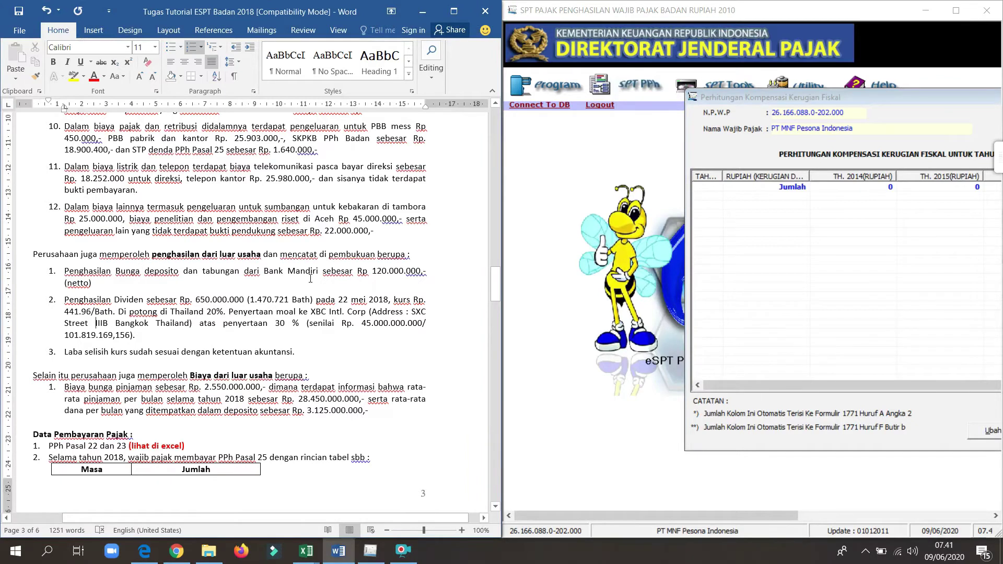
pyautogui.scroll(-10, 310, 278)
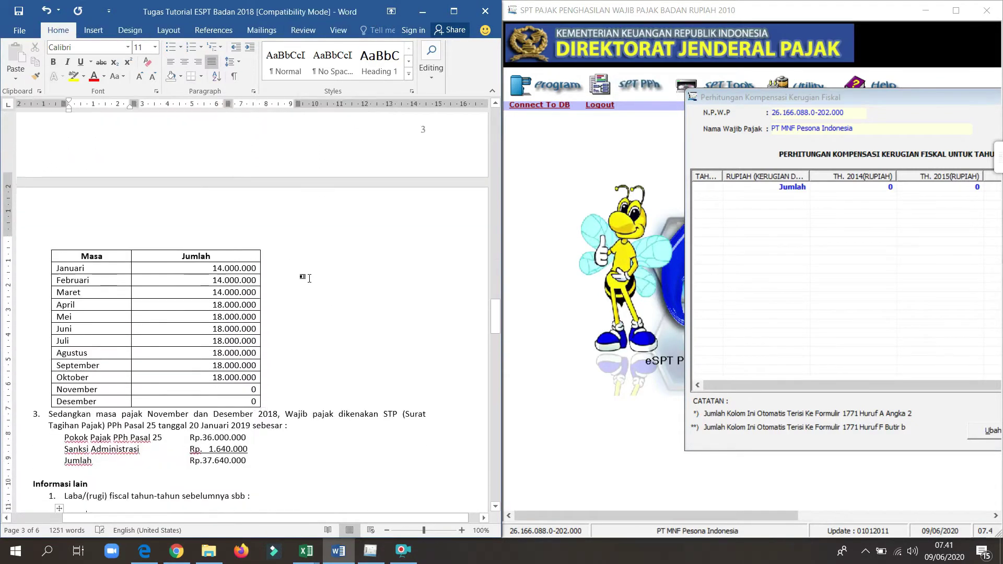
pyautogui.scroll(-12, 310, 279)
pyautogui.scroll(4, 310, 279)
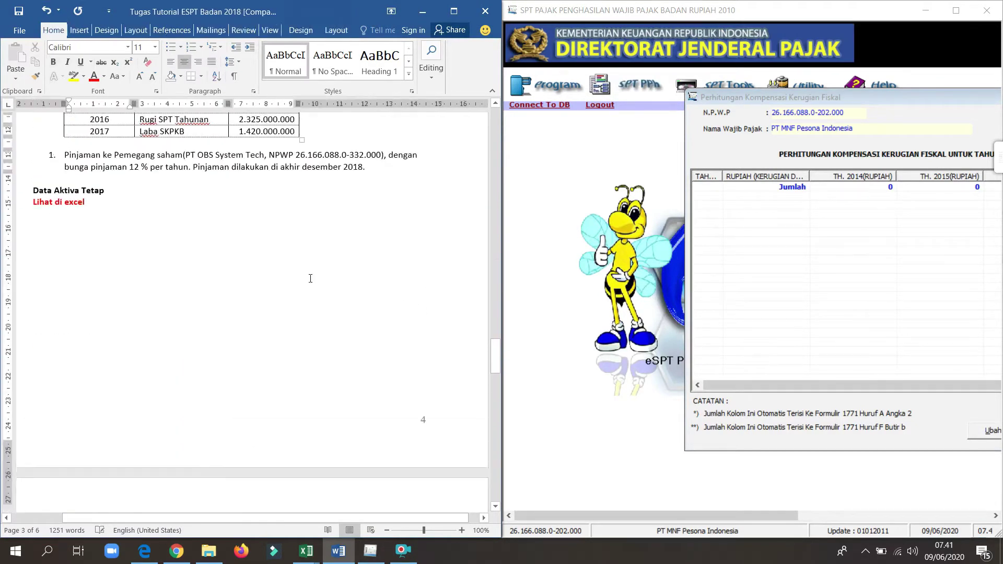
pyautogui.scroll(7, 311, 278)
pyautogui.click(309, 278)
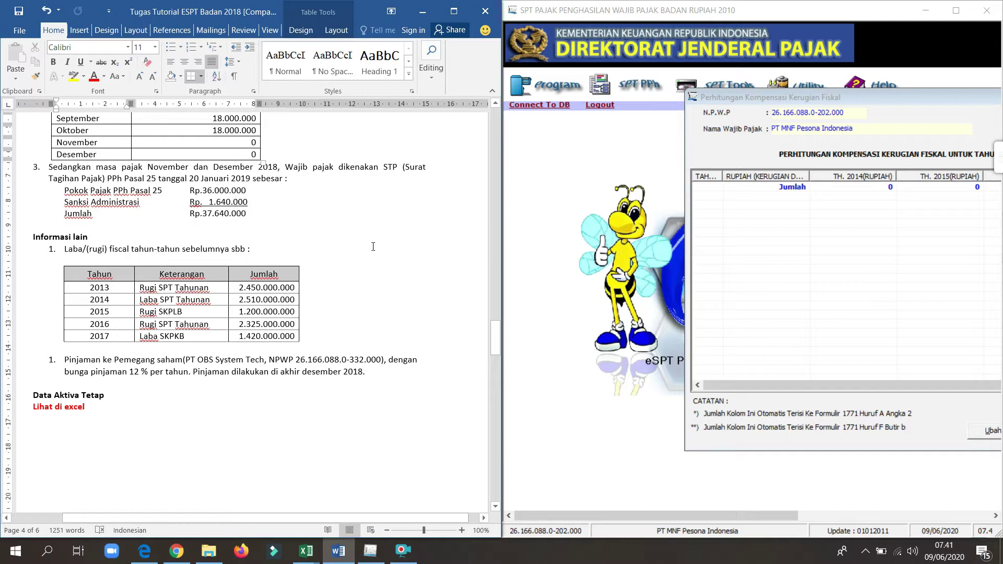
pyautogui.moveTo(751, 98); pyautogui.dragTo(560, 97)
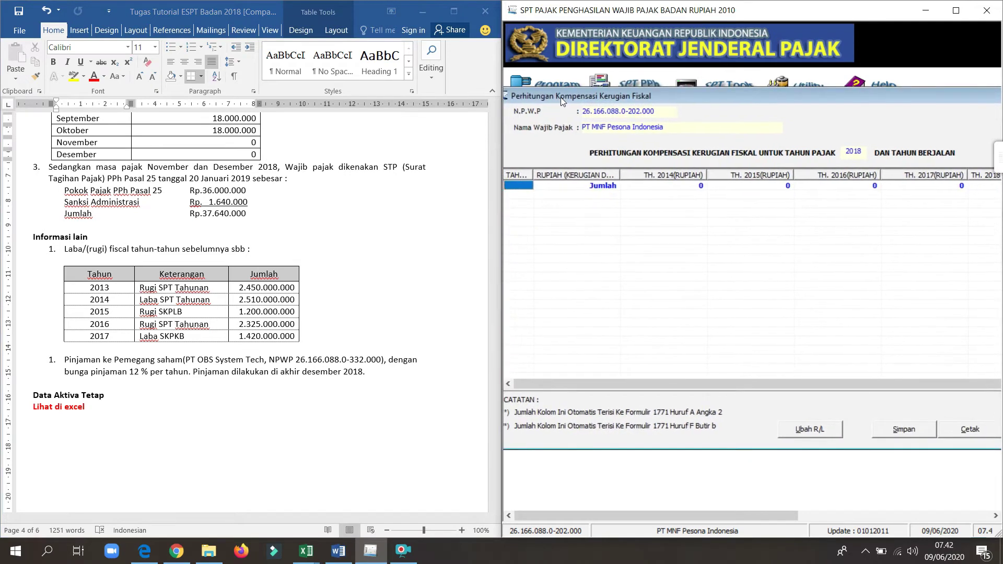
# Step: Save zero carried-over losses for 2008–2012, close that window, and open Ubah R/L
pyautogui.click(819, 434)
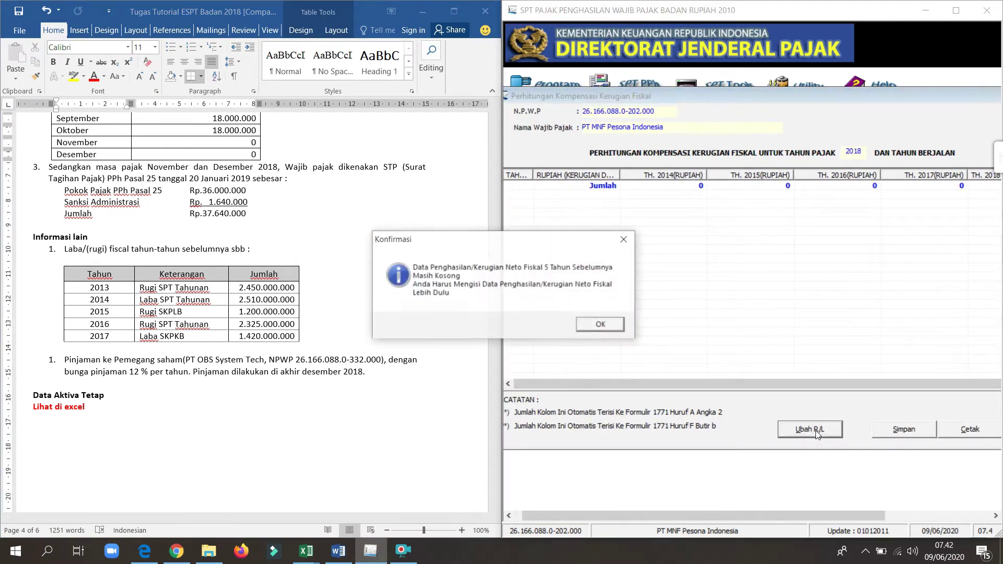
pyautogui.click(613, 327)
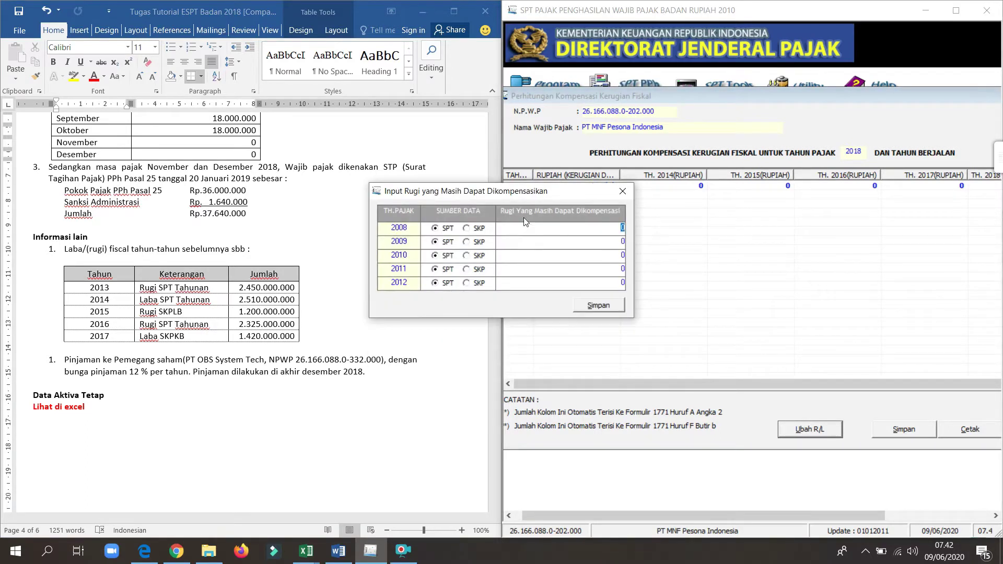
pyautogui.moveTo(503, 191); pyautogui.dragTo(655, 180)
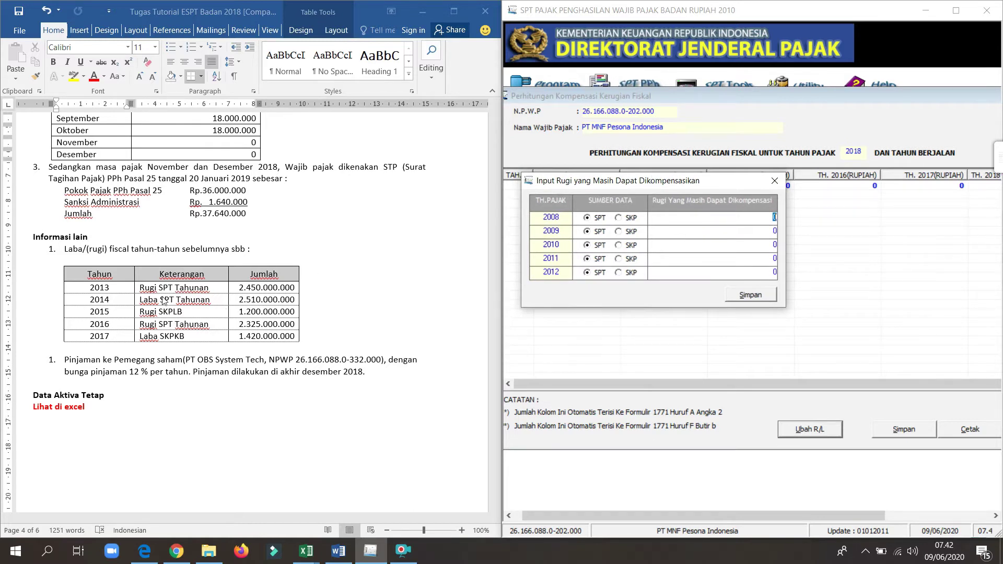
pyautogui.click(745, 296)
pyautogui.click(509, 321)
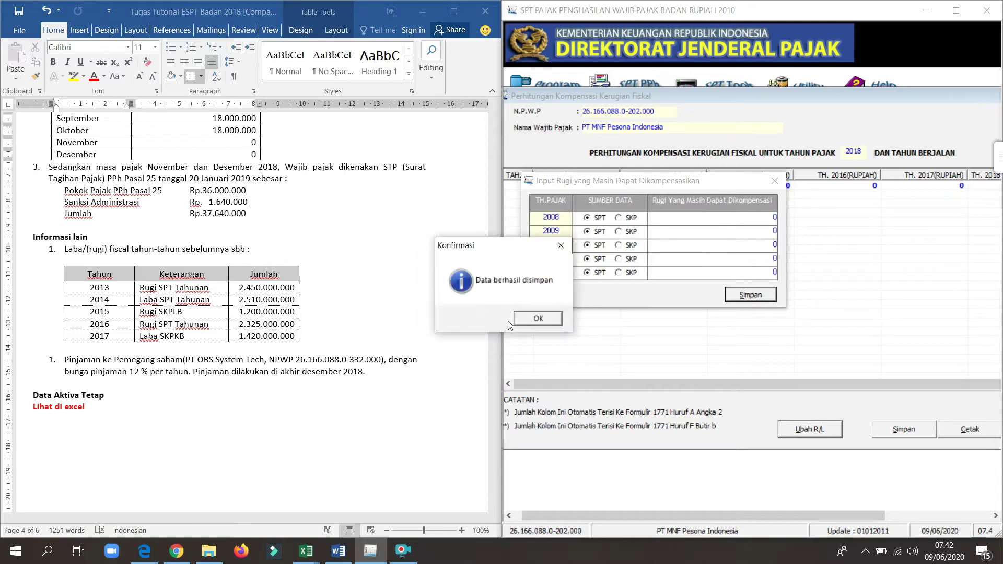
pyautogui.click(539, 319)
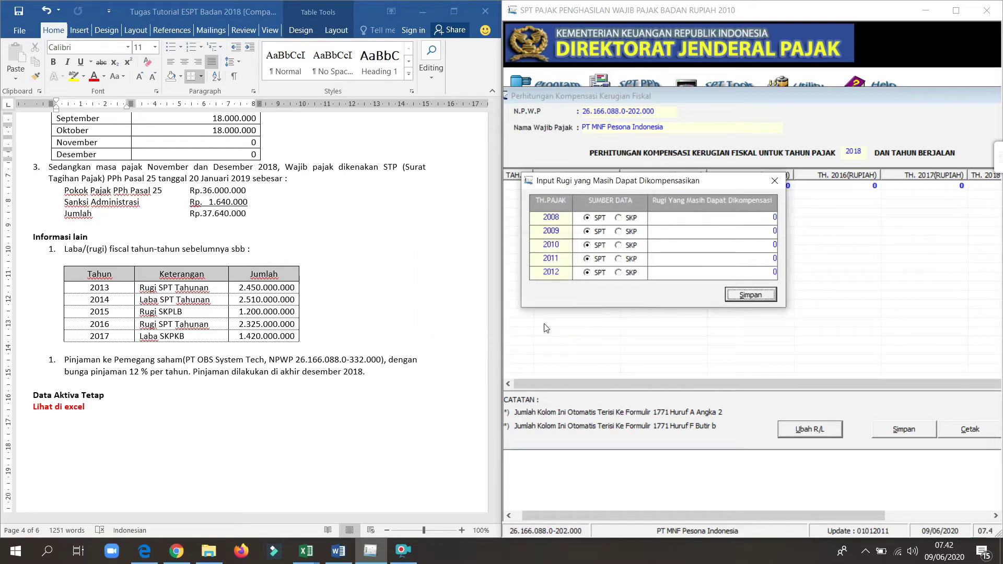
pyautogui.click(779, 183)
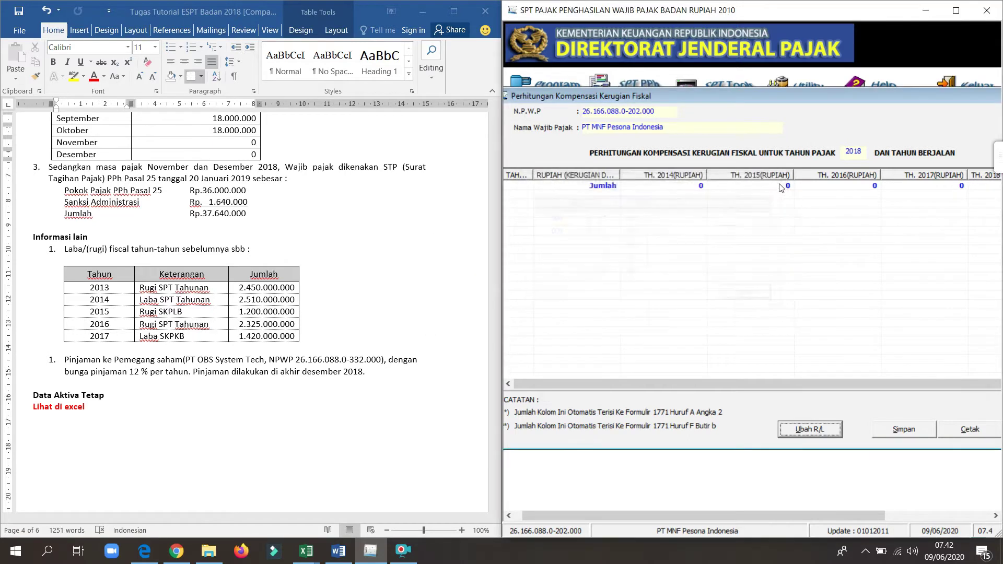
pyautogui.click(818, 433)
pyautogui.moveTo(523, 193); pyautogui.dragTo(672, 200)
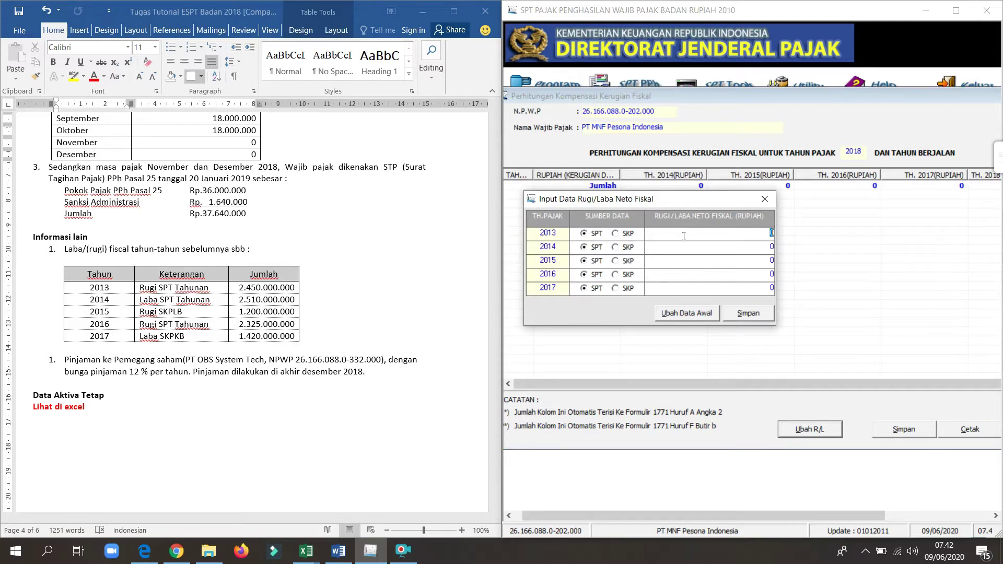
pyautogui.click(771, 233)
pyautogui.write('-2450000000')
pyautogui.click(757, 246)
pyautogui.click(579, 252)
pyautogui.click(762, 251)
pyautogui.write('2510000000')
pyautogui.click(759, 260)
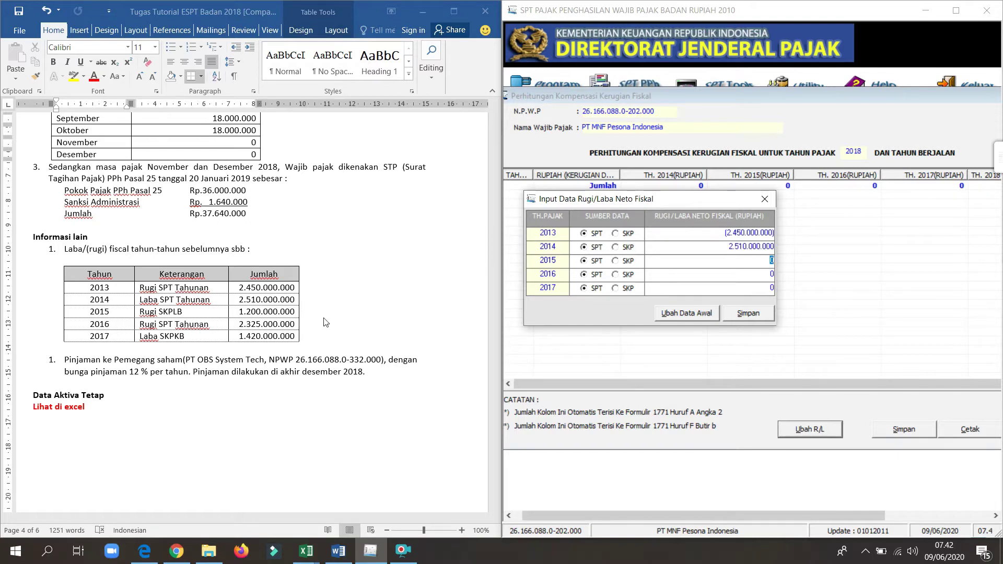
pyautogui.click(615, 261)
pyautogui.click(743, 264)
pyautogui.press('BackSpace')
pyautogui.write('-1200000000')
pyautogui.press('Return')
pyautogui.press('BackSpace')
pyautogui.write('-2325000000')
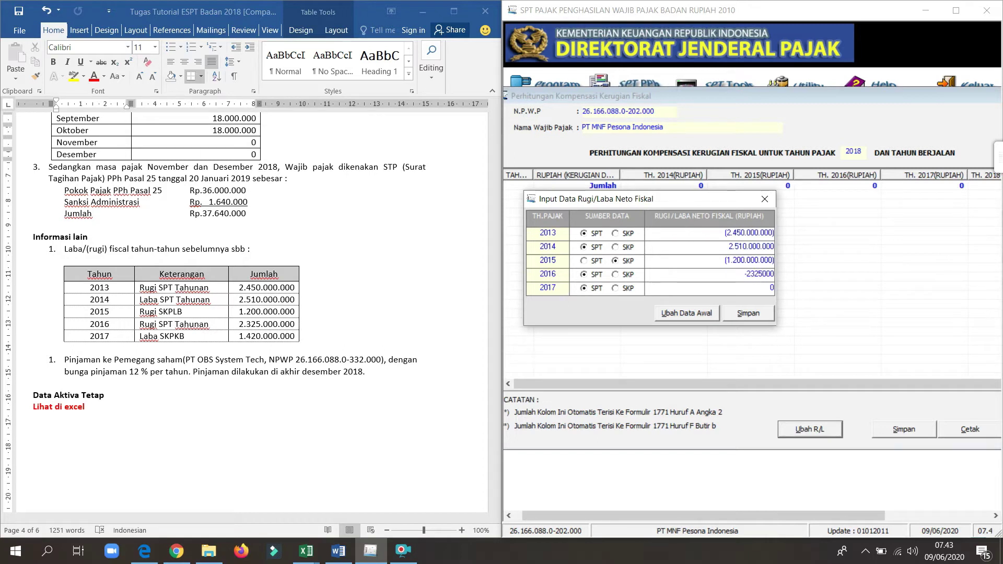
pyautogui.click(687, 288)
pyautogui.click(616, 289)
pyautogui.write('1420000000')
pyautogui.click(683, 235)
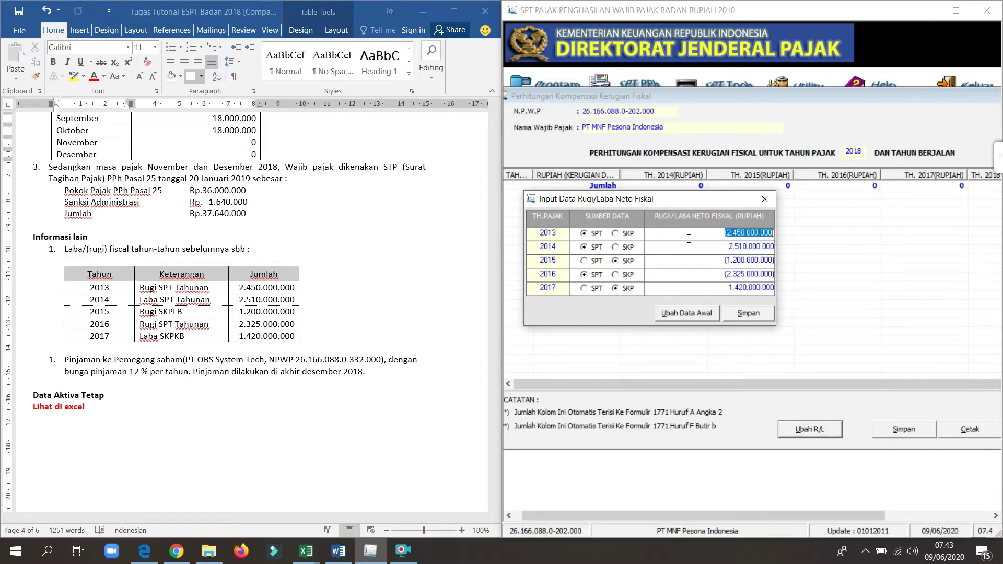
# Step: Save the 2013–2017 profit/loss figures, close the entry window, and maximize the tax program
pyautogui.click(756, 318)
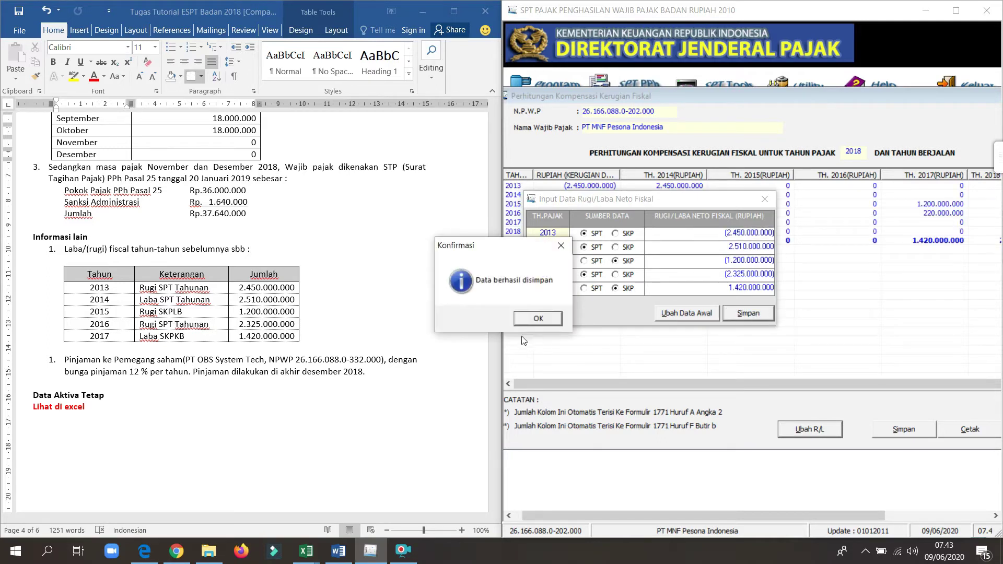
pyautogui.click(534, 323)
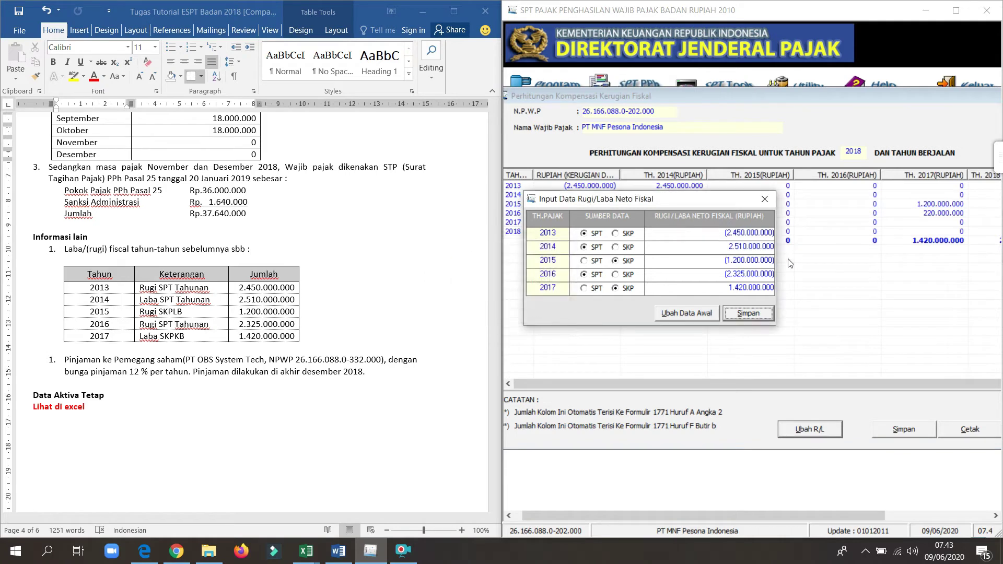
pyautogui.click(763, 201)
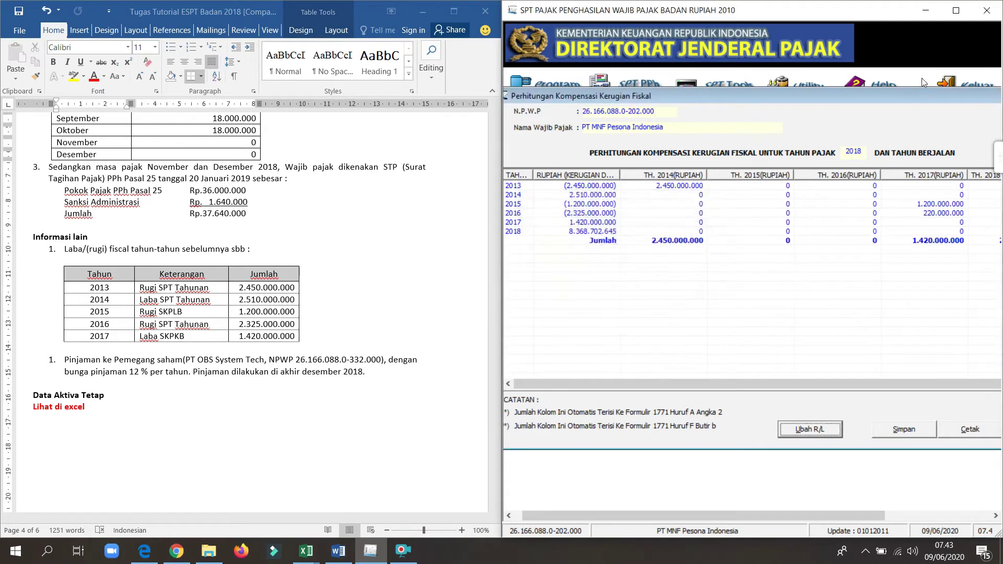
pyautogui.click(926, 10)
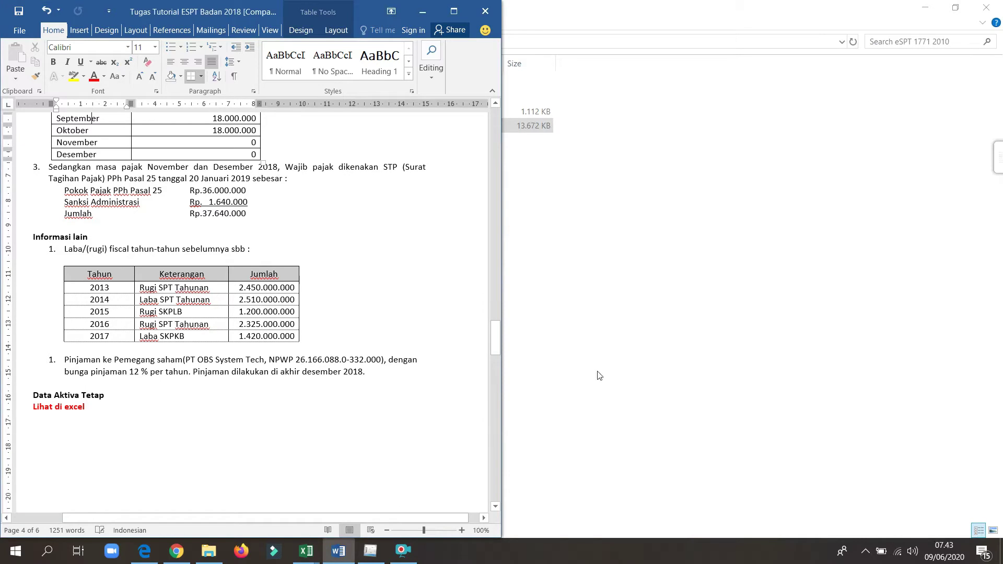
pyautogui.click(373, 560)
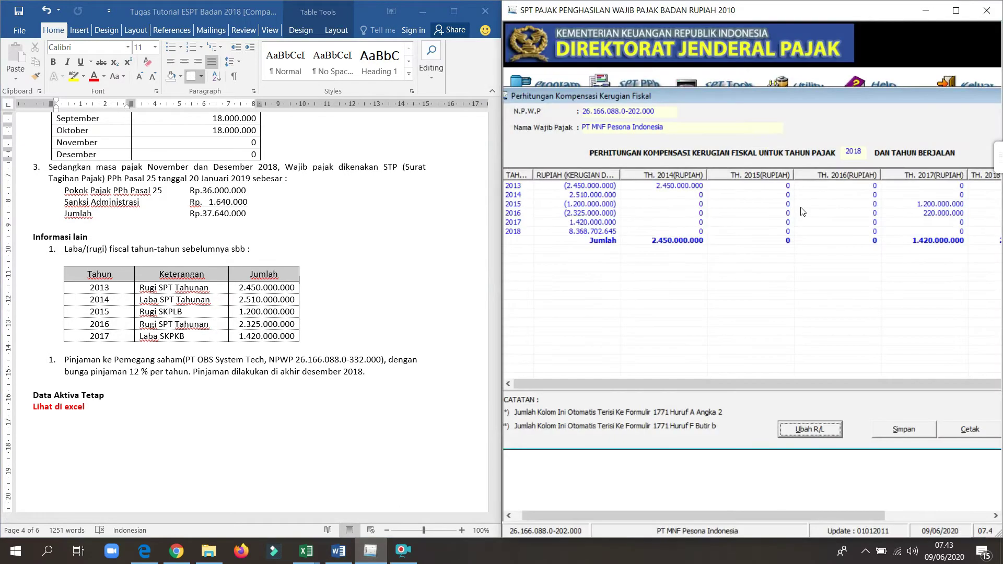
pyautogui.click(957, 10)
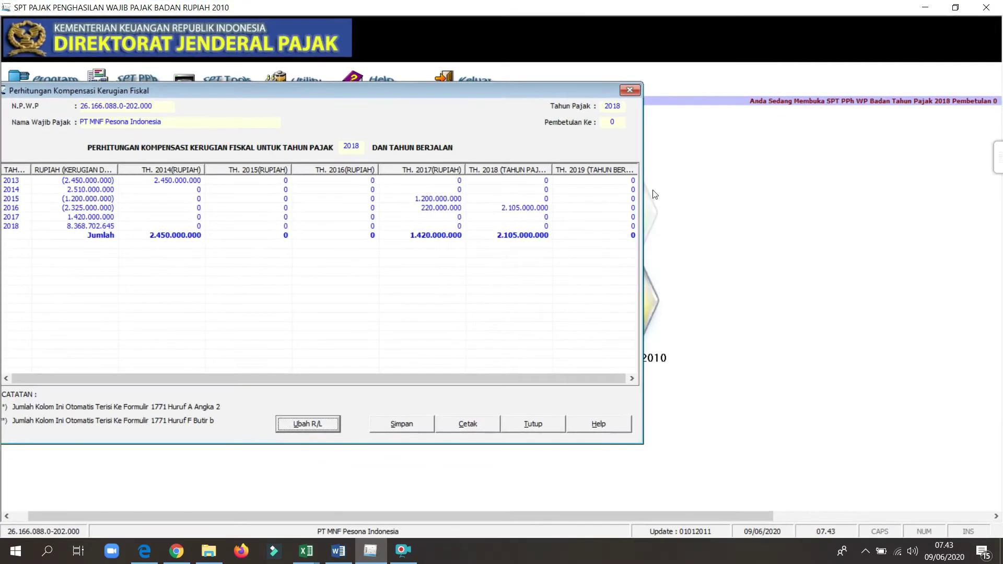
# Step: Save the loss compensation calculation with 2.105.000.000 compensated in 2018 and close it
pyautogui.moveTo(432, 96); pyautogui.dragTo(598, 80)
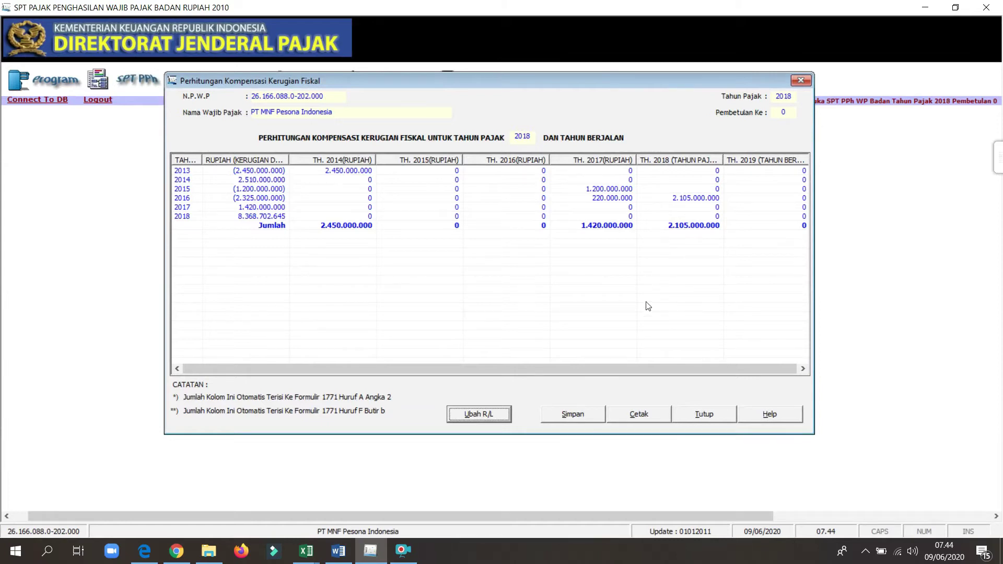
pyautogui.click(570, 418)
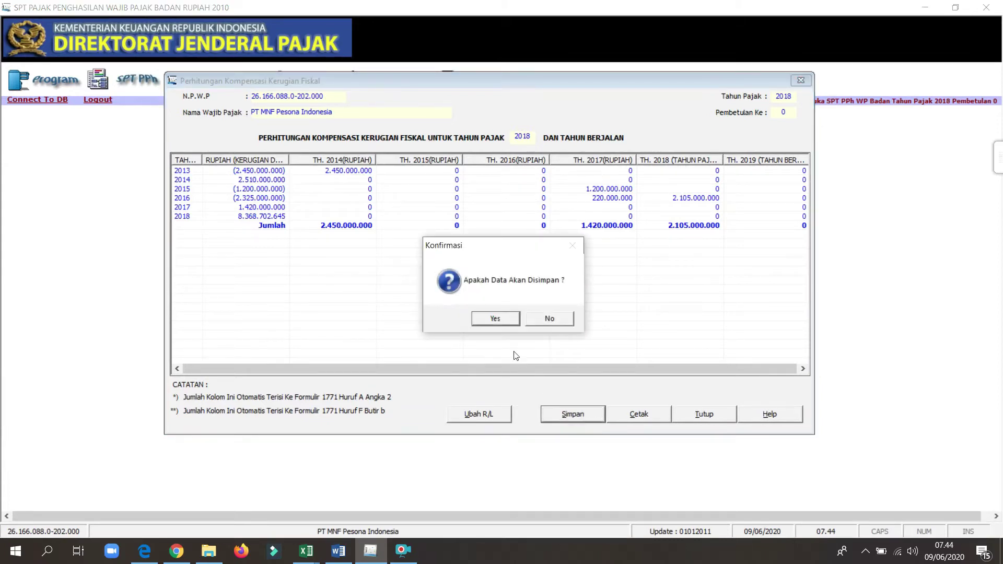
pyautogui.click(496, 320)
pyautogui.click(537, 318)
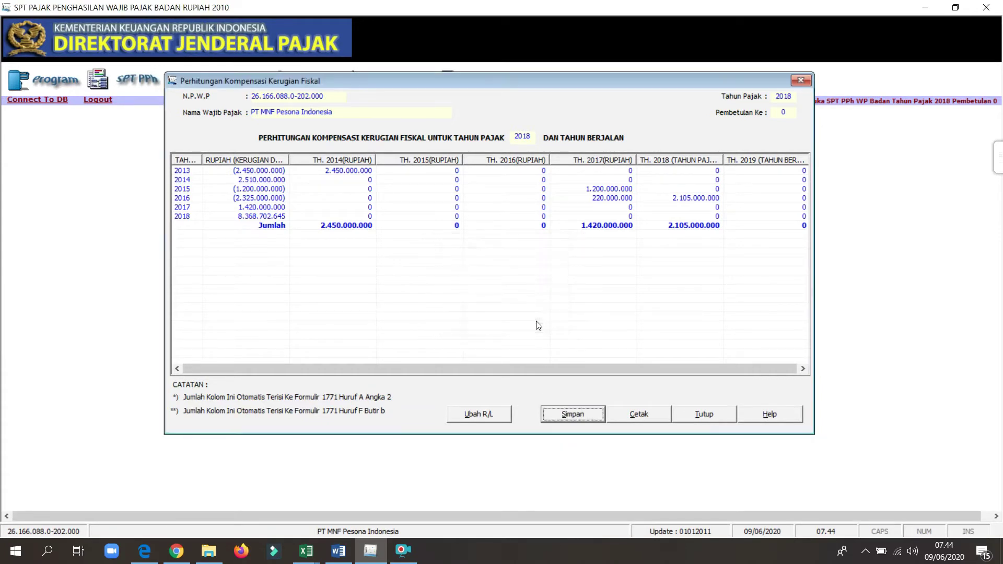
pyautogui.click(703, 416)
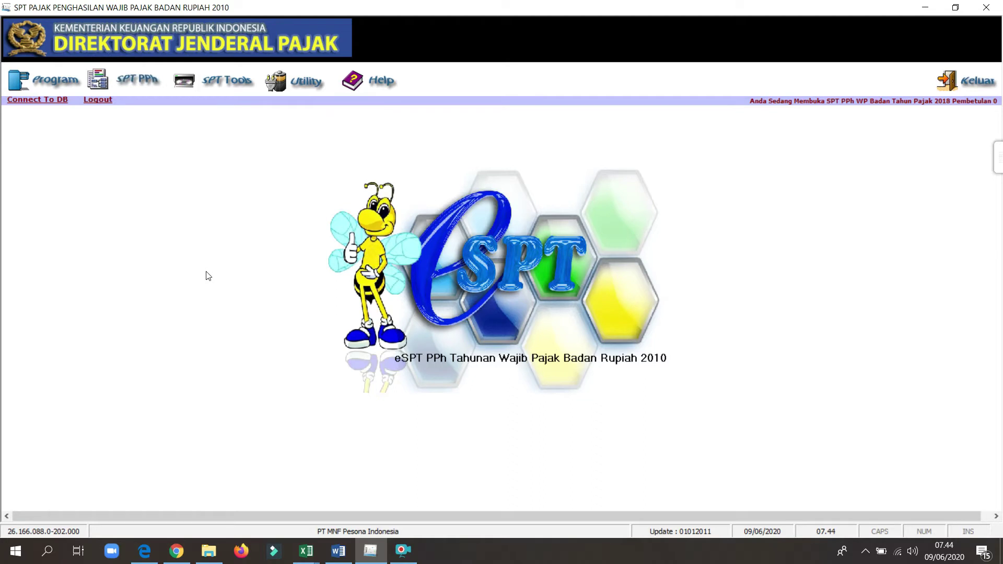
# Step: Open the Kredit Pajak Luar Negeri attachment and restore the program beside Word
pyautogui.click(135, 81)
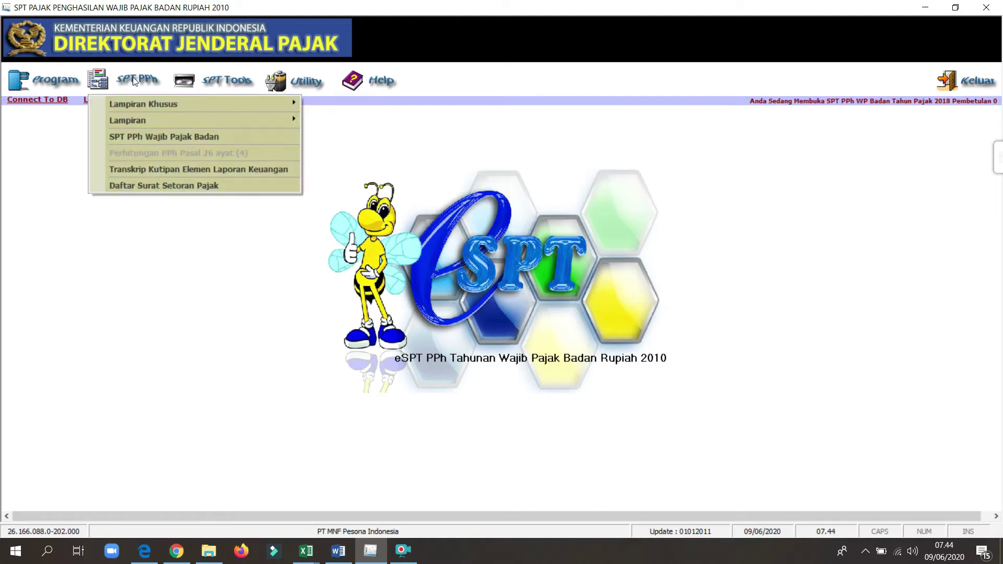
pyautogui.moveTo(173, 104)
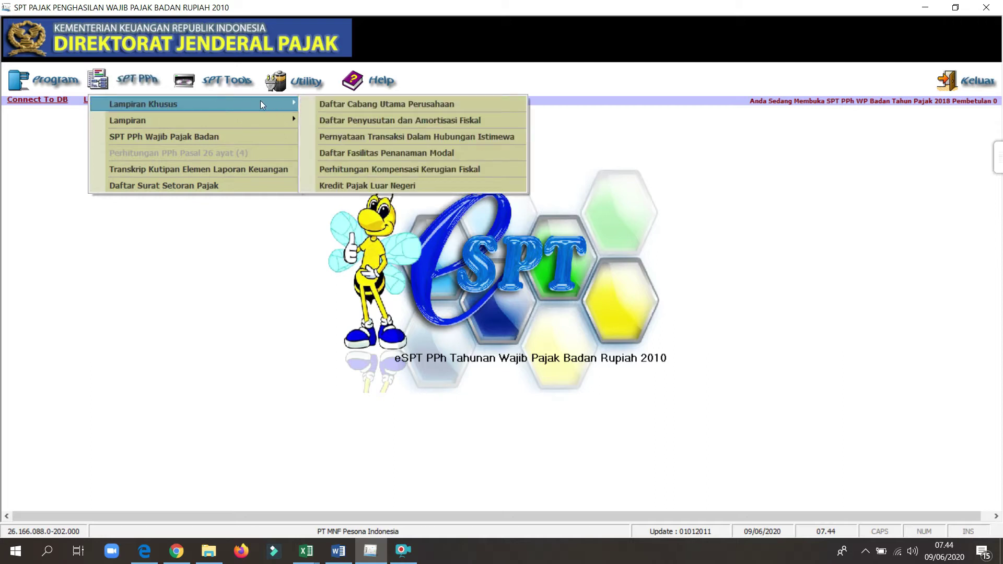
pyautogui.click(348, 181)
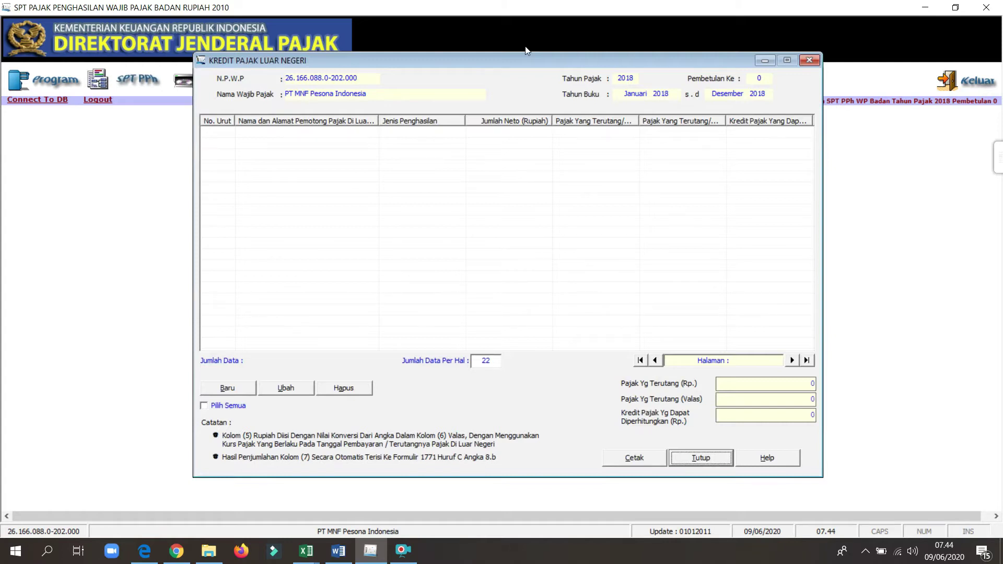
pyautogui.doubleClick(483, 4)
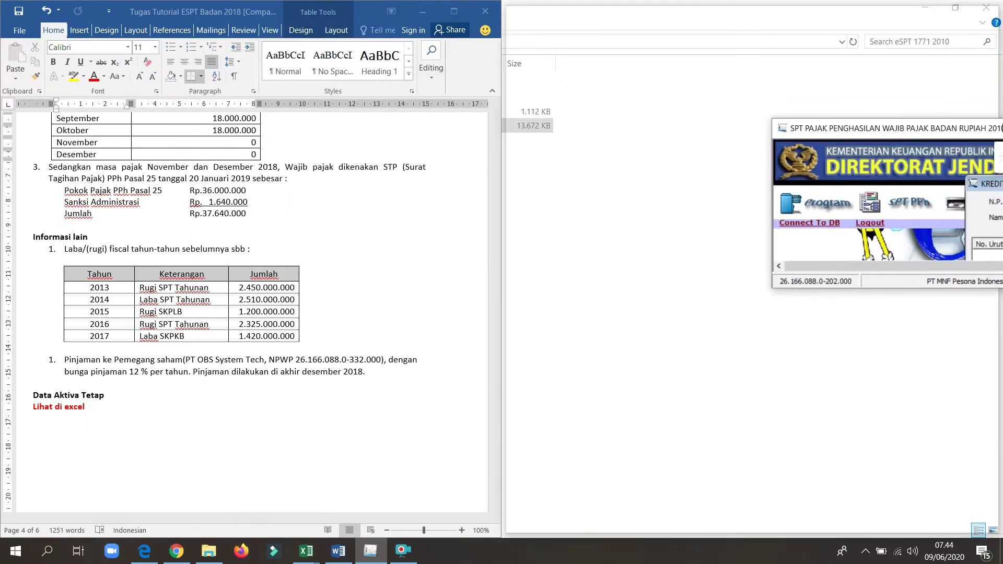
# Step: Fix the Rp. 650.000.000 dividend amount in the Word notes and start a new foreign tax credit
pyautogui.click(420, 208)
pyautogui.moveTo(497, 341); pyautogui.dragTo(493, 286)
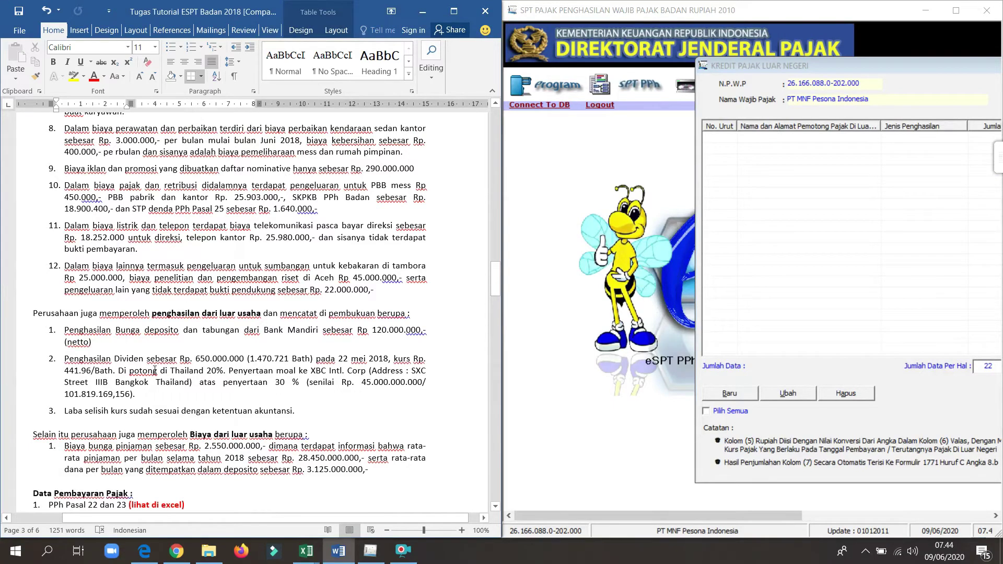
pyautogui.click(191, 359)
pyautogui.write('.')
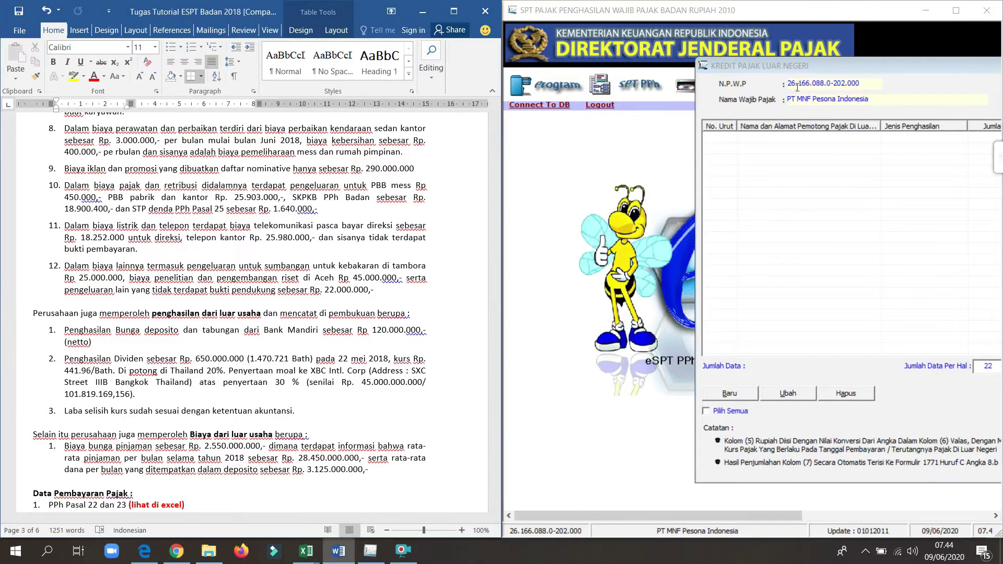
pyautogui.moveTo(783, 67); pyautogui.dragTo(597, 82)
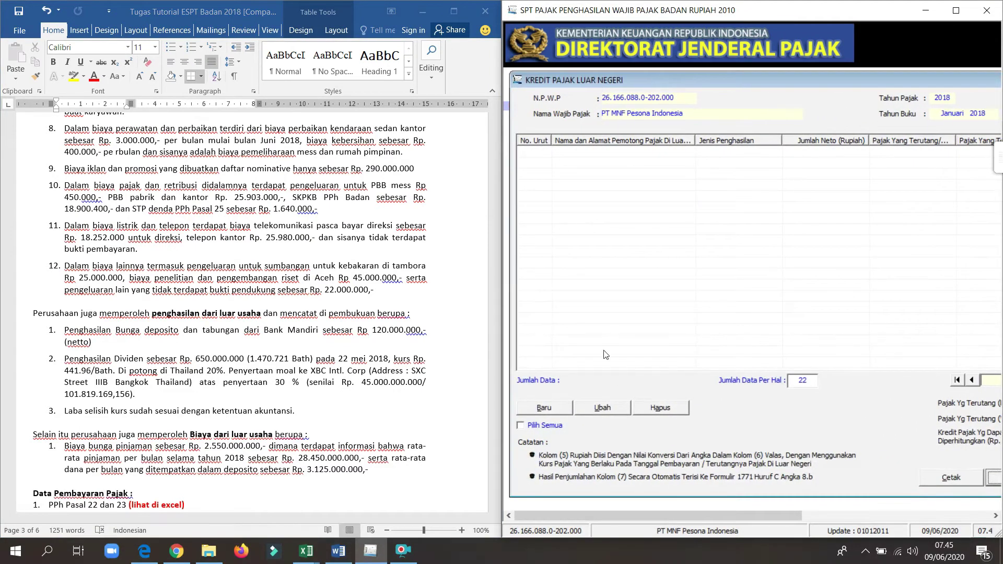
pyautogui.click(557, 411)
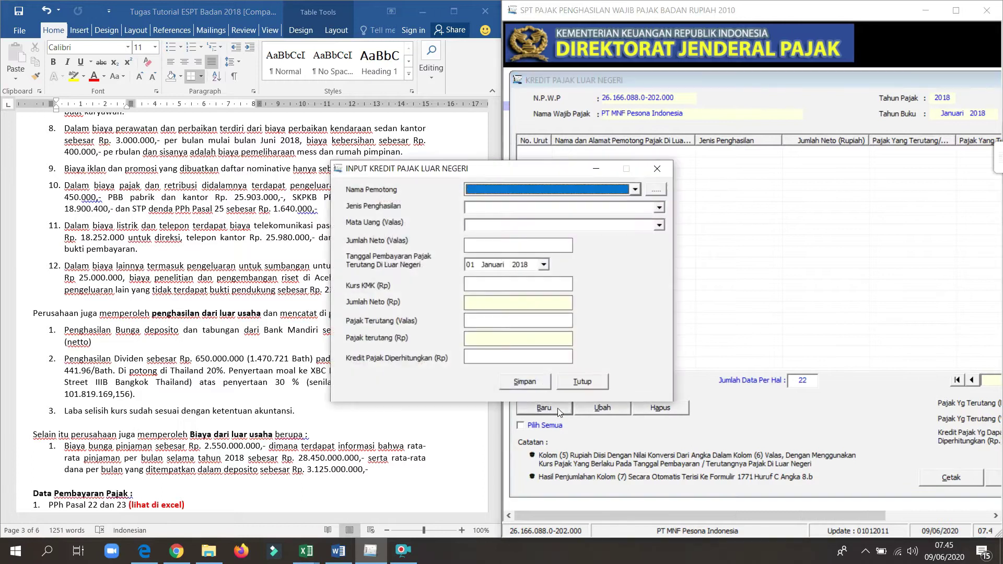
# Step: Open the foreign withholder reference list and start a new withholder entry
pyautogui.moveTo(540, 170); pyautogui.dragTo(746, 158)
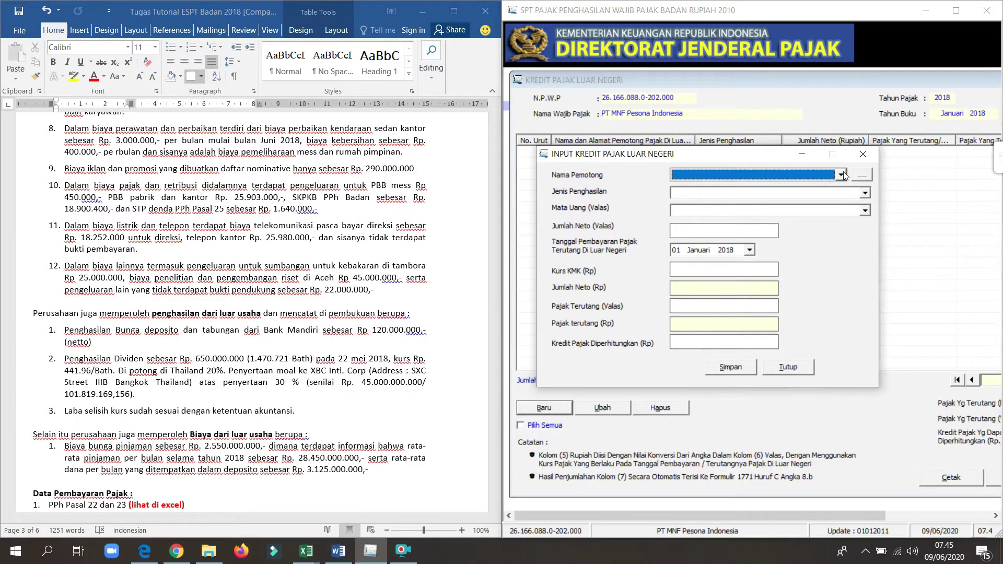
pyautogui.click(862, 175)
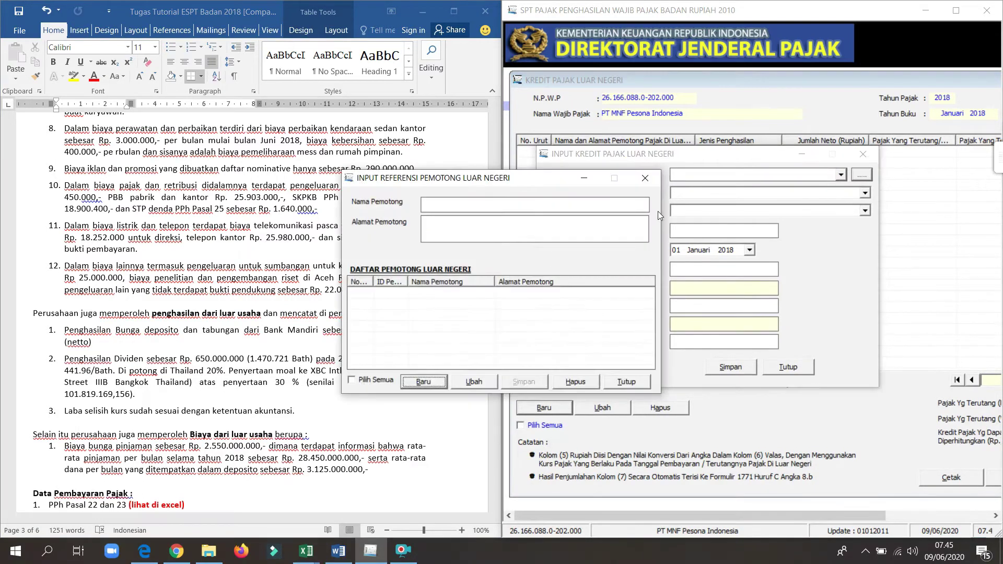
pyautogui.moveTo(495, 180); pyautogui.dragTo(663, 191)
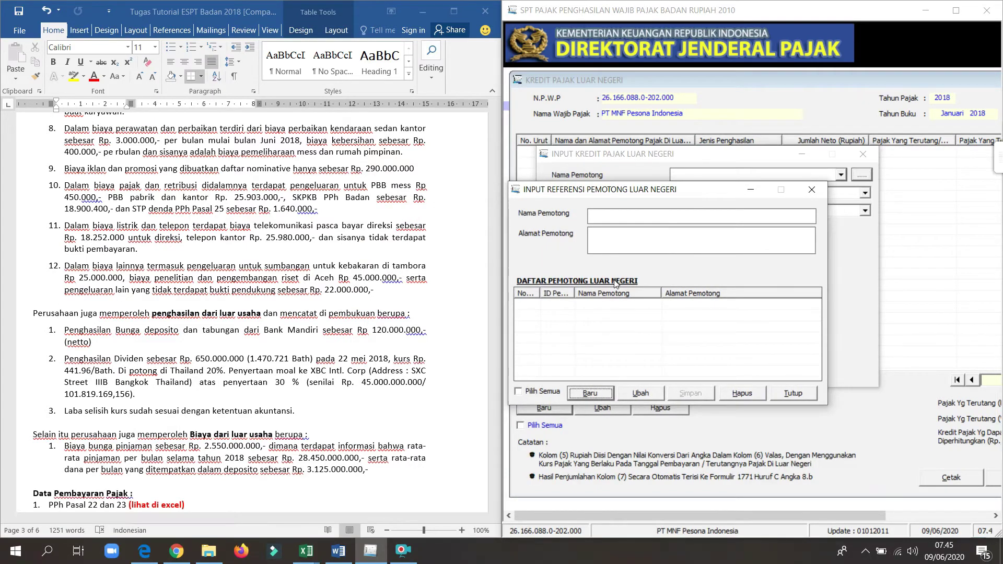
pyautogui.click(593, 394)
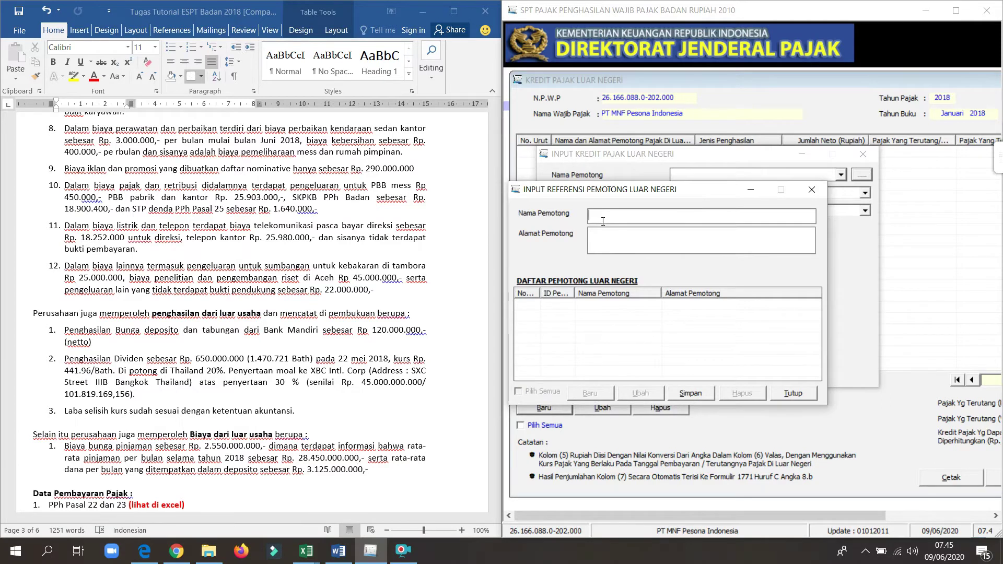
# Step: Save XBC INTL CORP at SXC STREET IIIB BANGKOK THAILAND, correcting the typo, then close the list
pyautogui.write('XBC ')
pyautogui.write('INTL CO')
pyautogui.write('RP')
pyautogui.write('SXC ')
pyautogui.write('S')
pyautogui.write('TREET ')
pyautogui.write('II')
pyautogui.write('IB BANG')
pyautogui.write('KOK THAIL')
pyautogui.write('NAD')
pyautogui.press('BackSpace')
pyautogui.press('BackSpace')
pyautogui.press('BackSpace')
pyautogui.press('BackSpace')
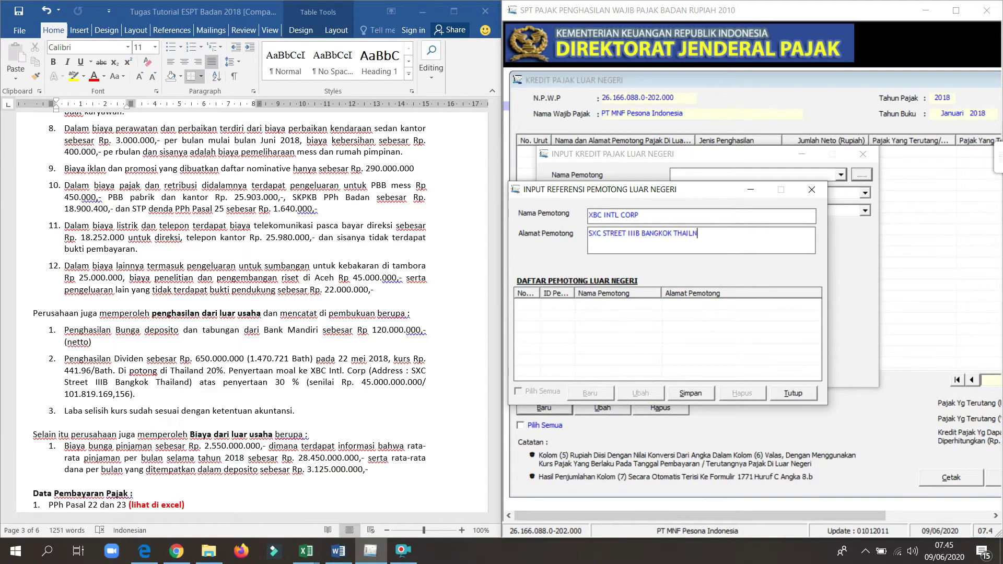
pyautogui.write('AND')
pyautogui.click(696, 394)
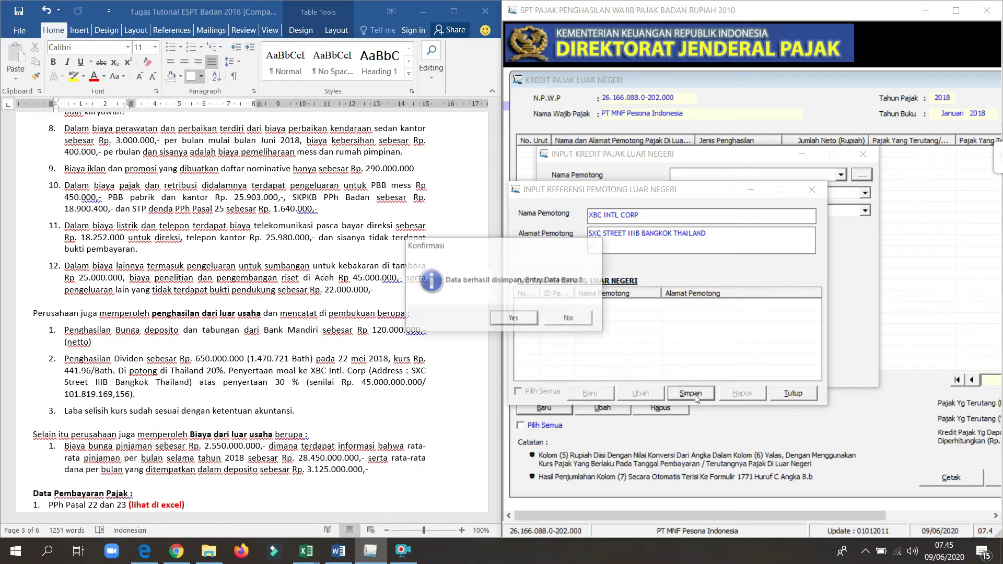
pyautogui.click(515, 316)
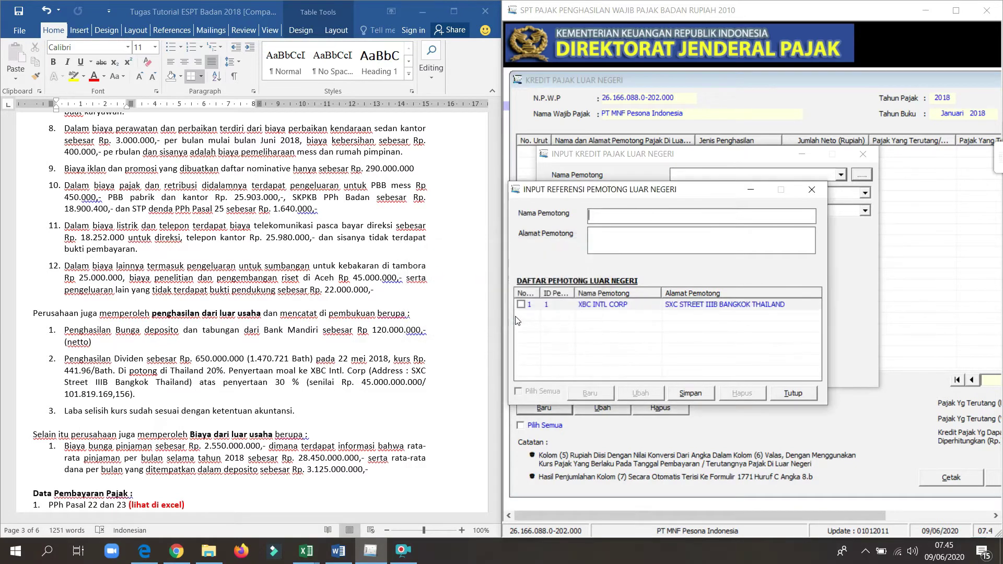
pyautogui.click(812, 190)
# Step: Select XBC INTL CORP as withholder, Dividen as income type and Bath Thailand as currency
pyautogui.click(842, 174)
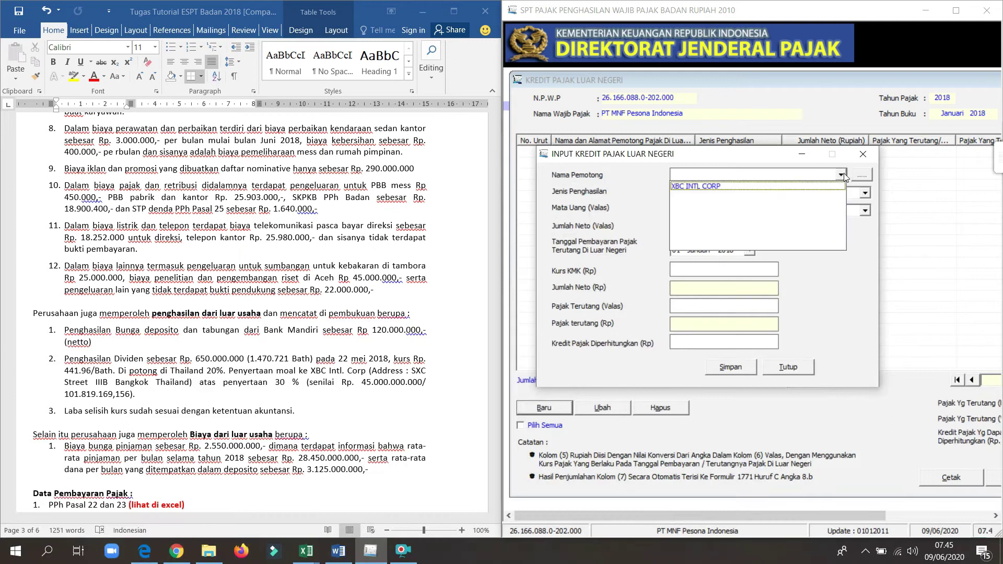
pyautogui.click(784, 190)
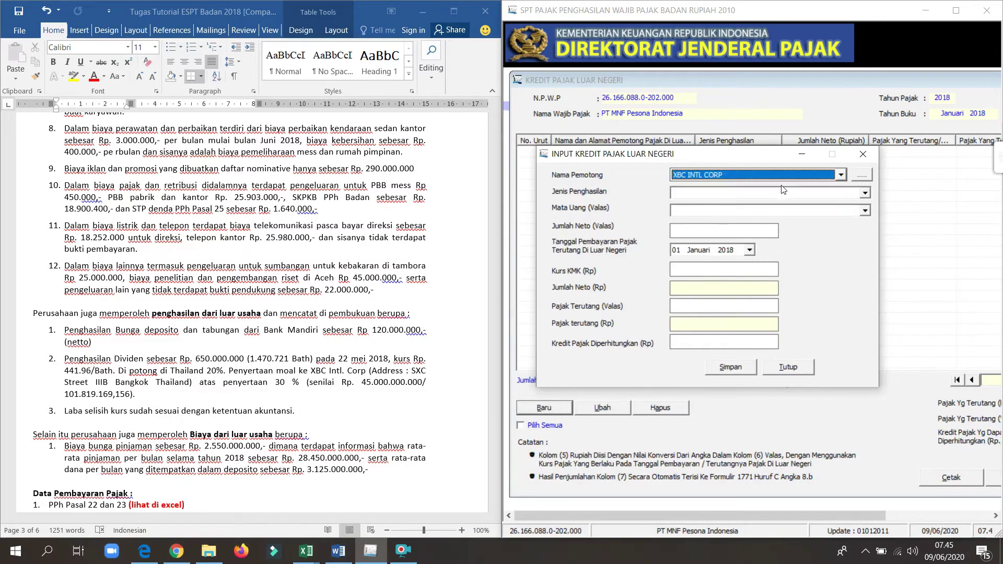
pyautogui.click(737, 194)
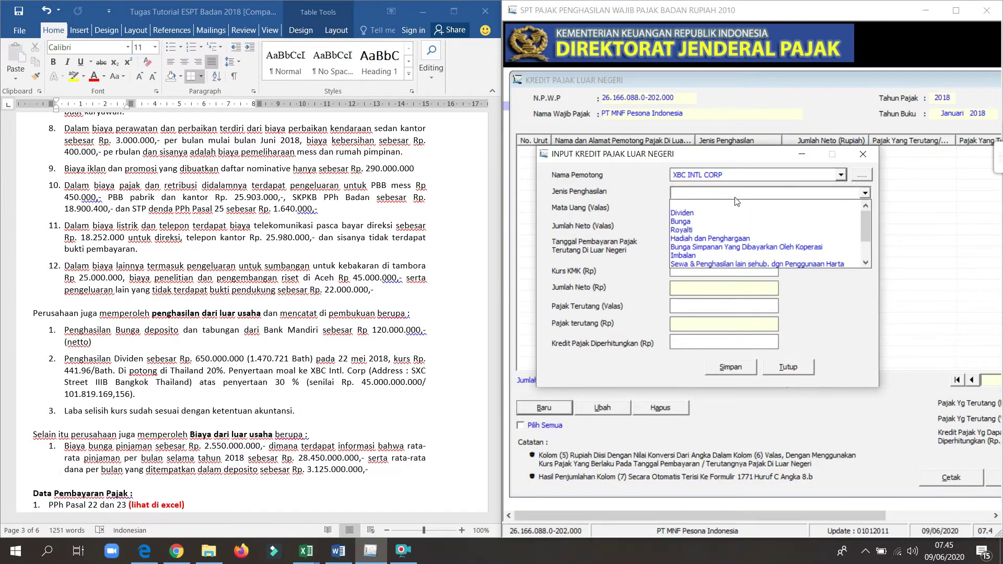
pyautogui.click(676, 213)
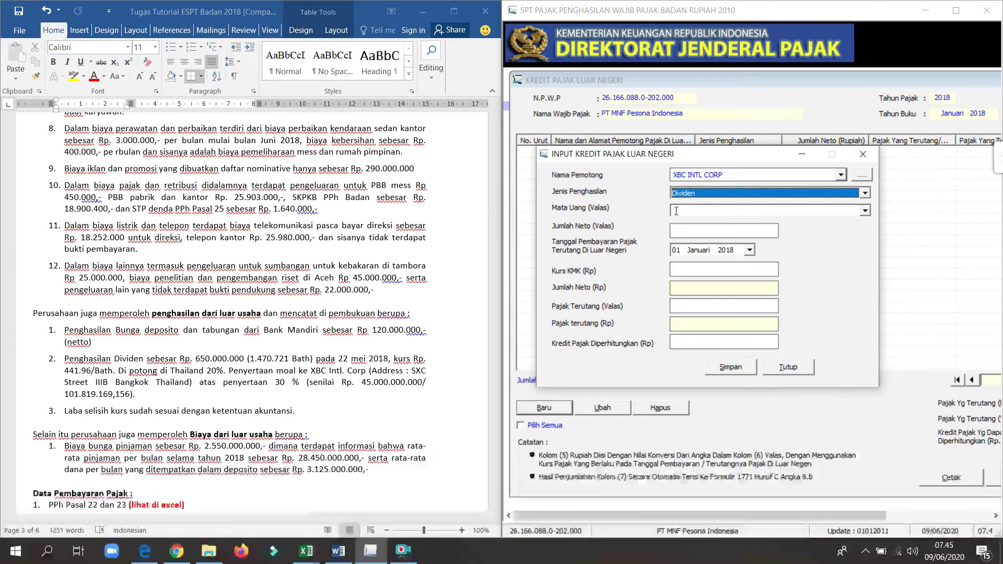
pyautogui.click(870, 212)
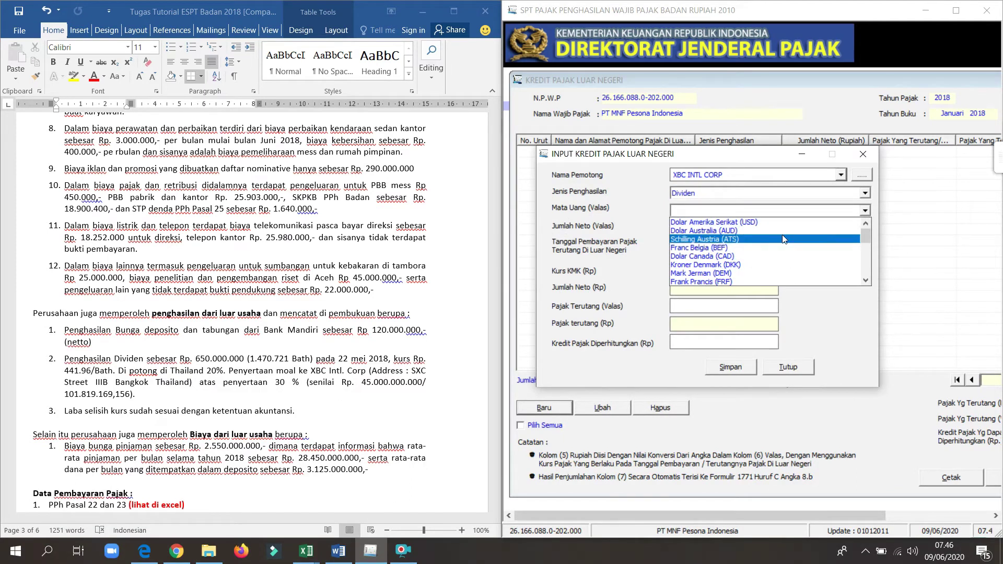
pyautogui.click(868, 281)
pyautogui.click(868, 283)
pyautogui.click(765, 276)
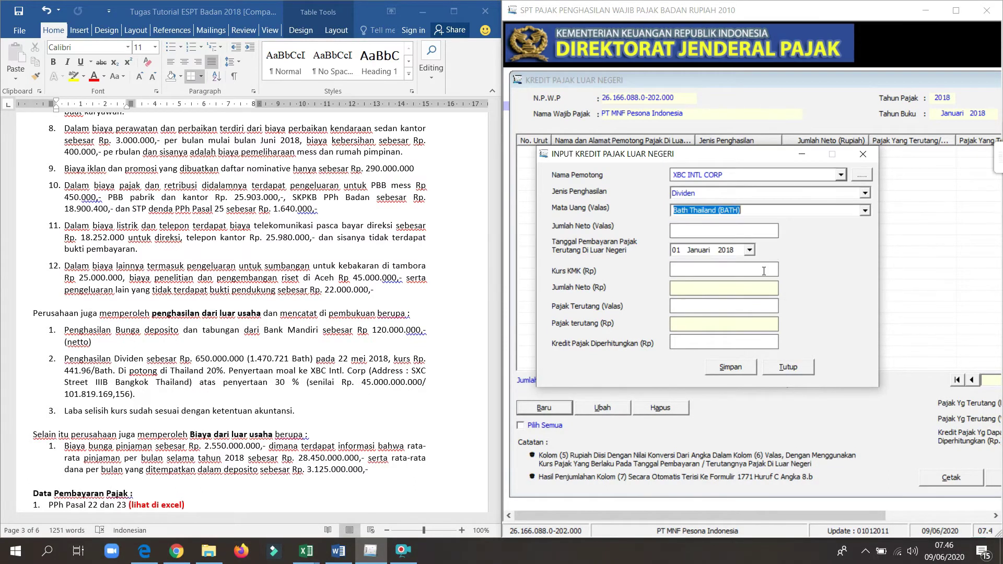
# Step: Enter the net foreign-currency amount 1.470.721,00
pyautogui.click(704, 230)
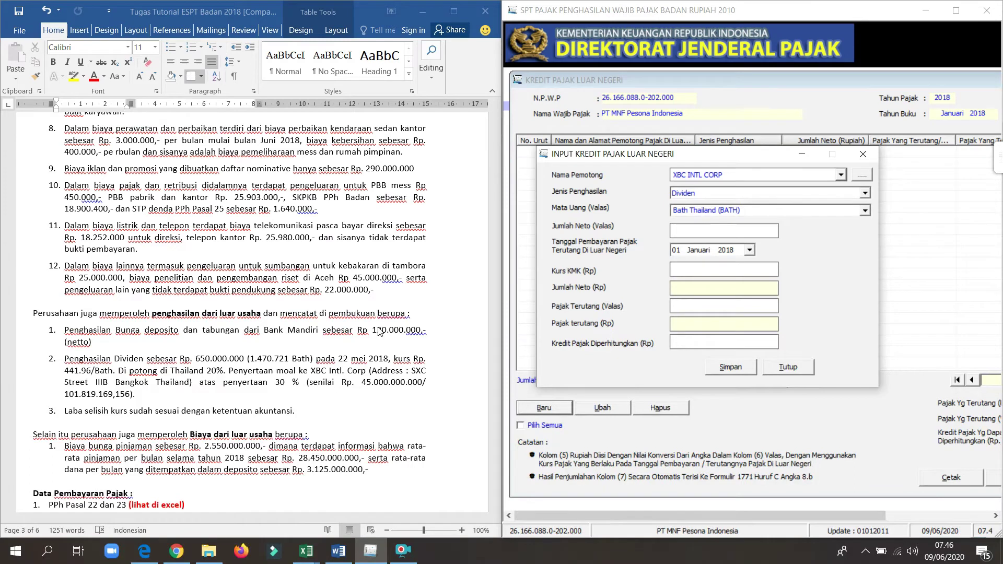
pyautogui.write('1470721')
pyautogui.click(706, 270)
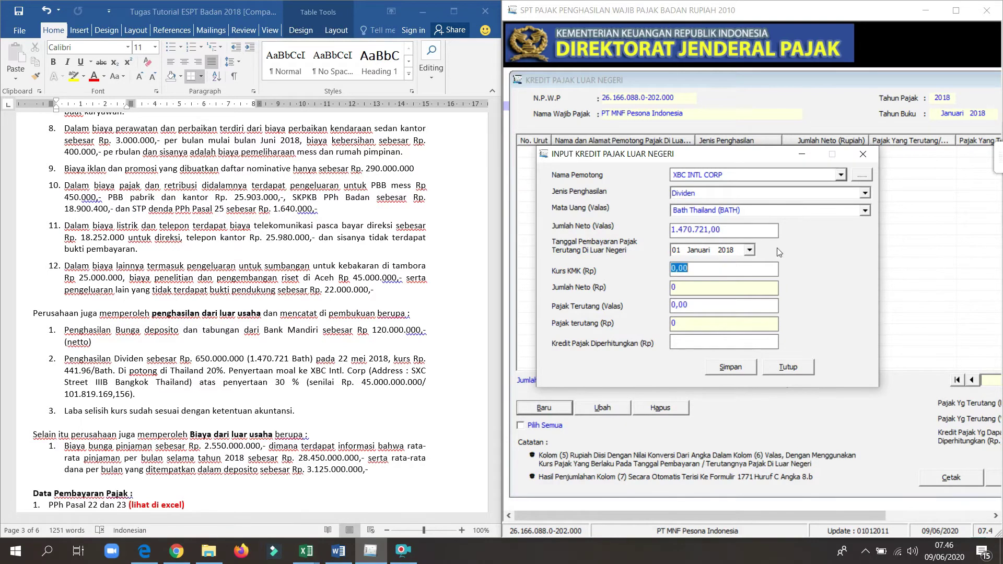
# Step: Advance the payment-date calendar to Mei 2018
pyautogui.click(749, 250)
pyautogui.click(773, 266)
pyautogui.click(773, 266)
pyautogui.click(773, 267)
pyautogui.click(774, 267)
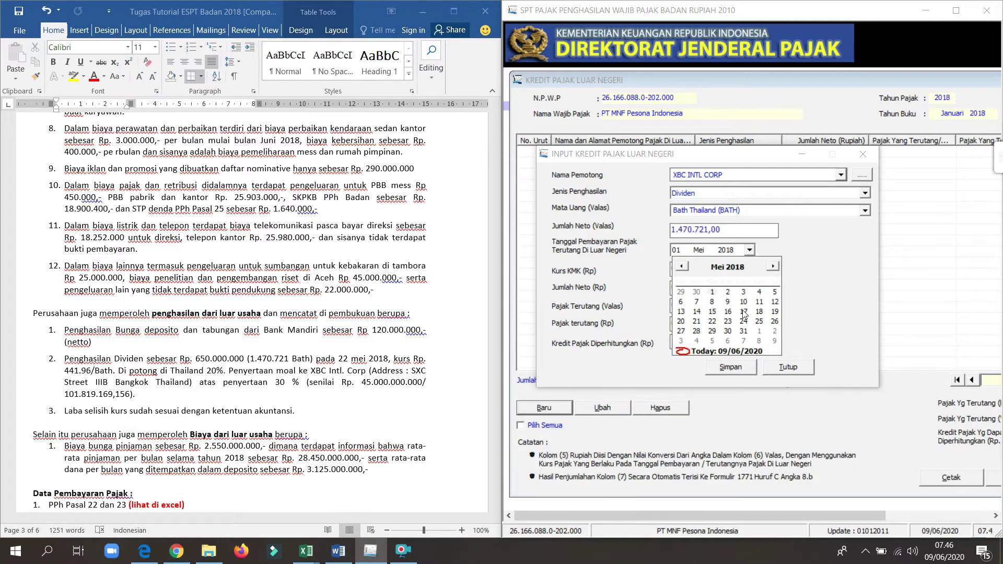
# Step: Set the payment date to 22 Mei 2018 and the foreign tax owed to 294.144,20 baht
pyautogui.click(712, 322)
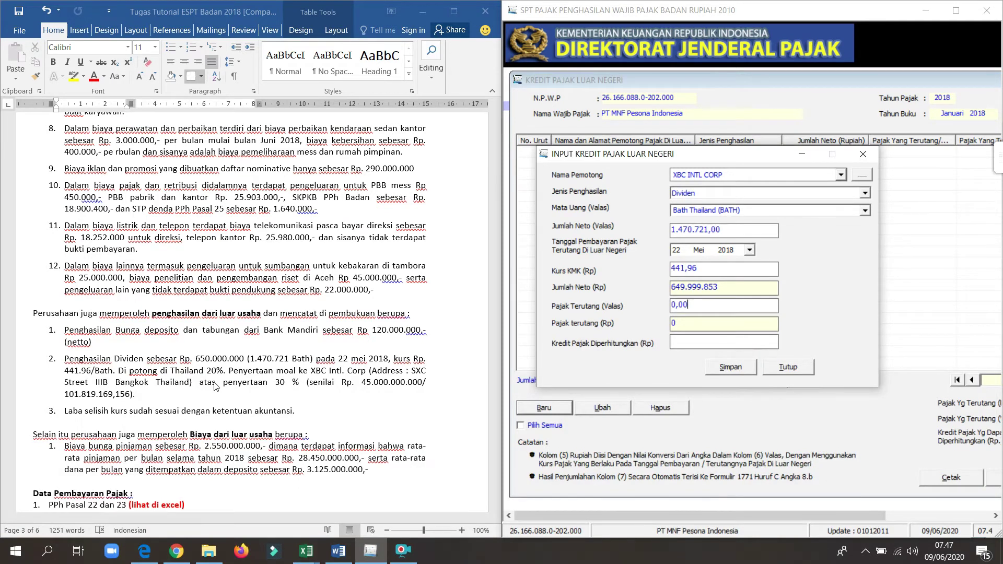
pyautogui.press('BackSpace')
pyautogui.press('BackSpace')
pyautogui.press('BackSpace')
pyautogui.press('BackSpace')
pyautogui.write('294')
pyautogui.write('144,2')
pyautogui.click(717, 342)
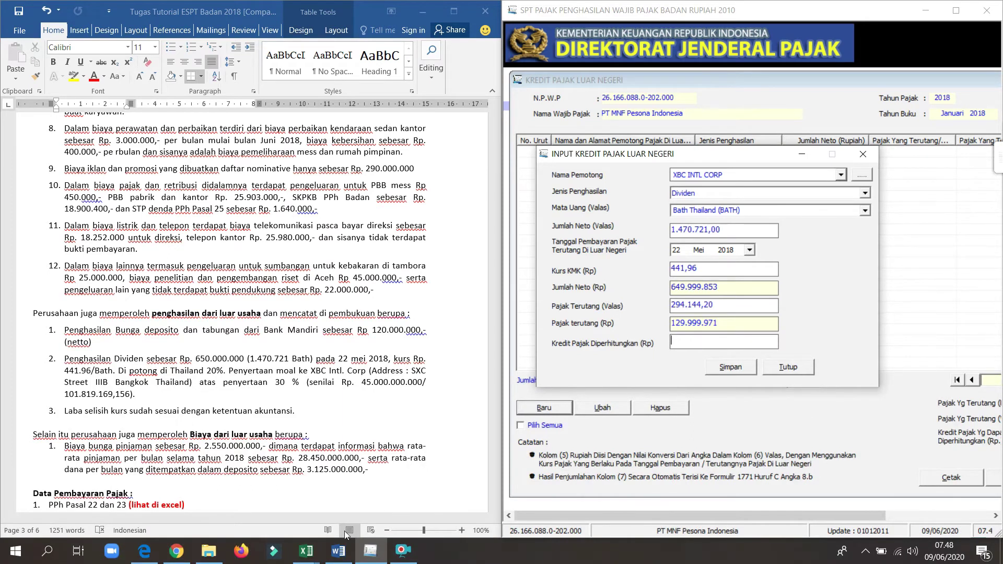
# Step: Switch to the koreksi fiskal workbook and review the PPh 24 figures in cells H70–H77
pyautogui.click(309, 551)
pyautogui.click(377, 499)
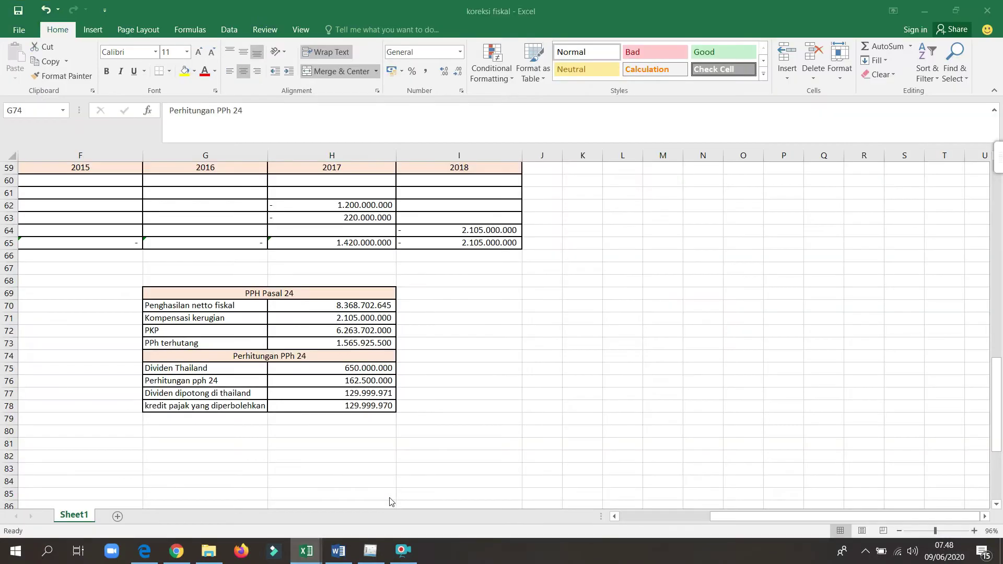
pyautogui.click(316, 310)
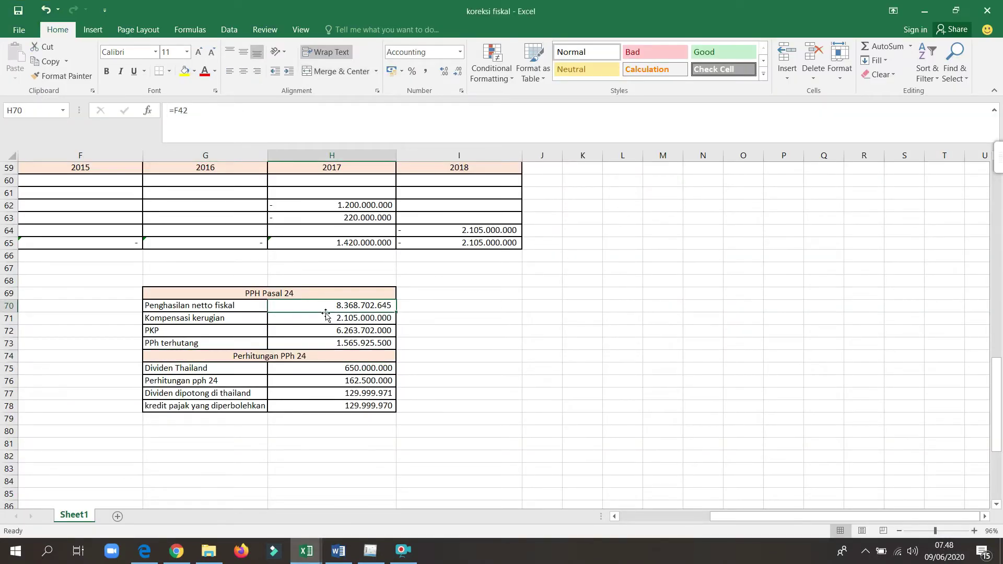
pyautogui.click(351, 320)
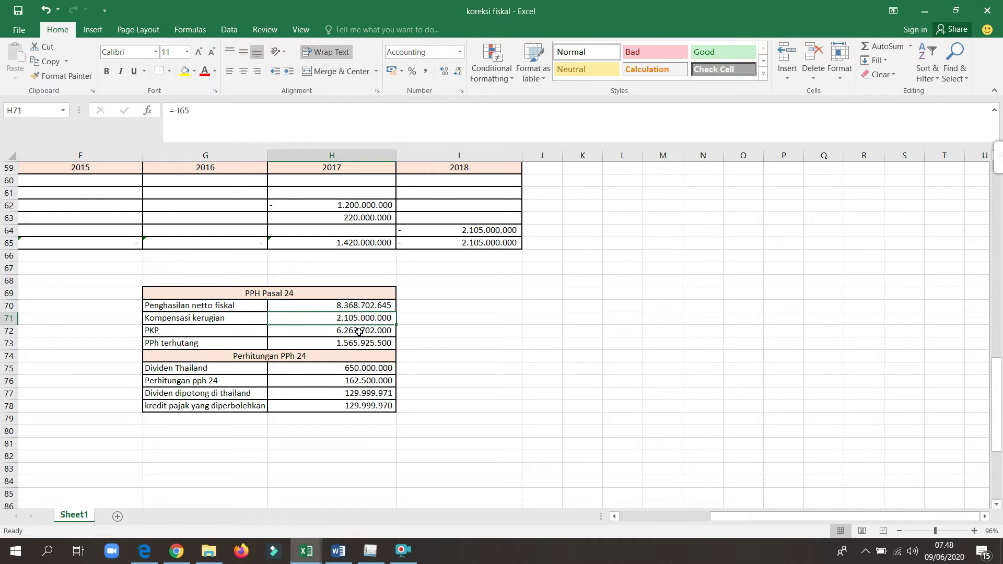
pyautogui.click(359, 331)
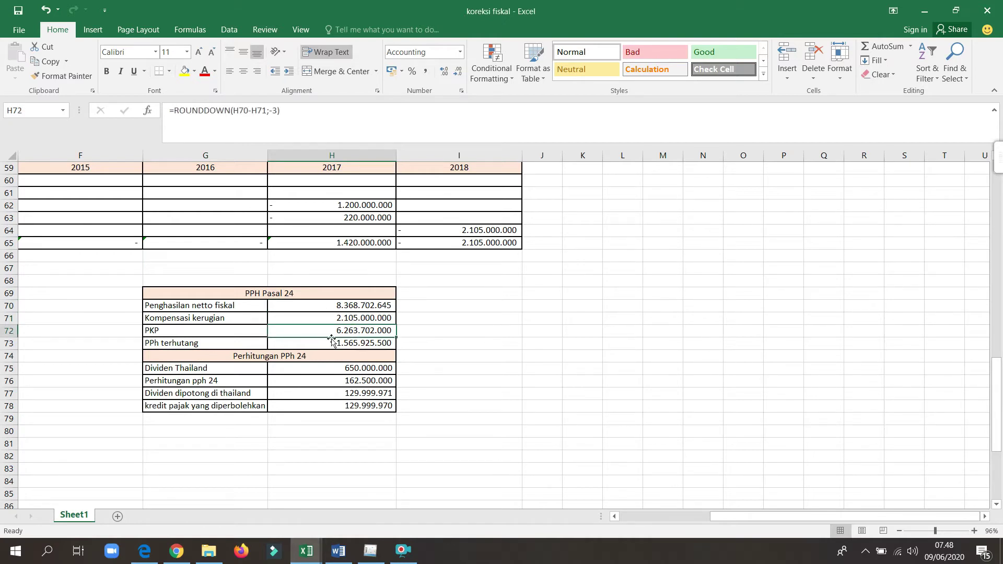
pyautogui.click(365, 345)
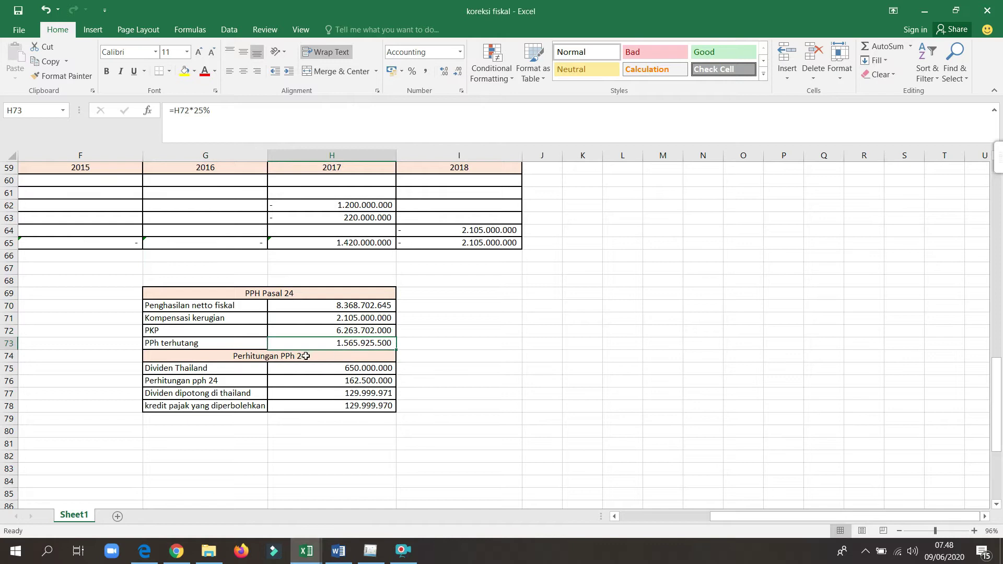
pyautogui.click(365, 366)
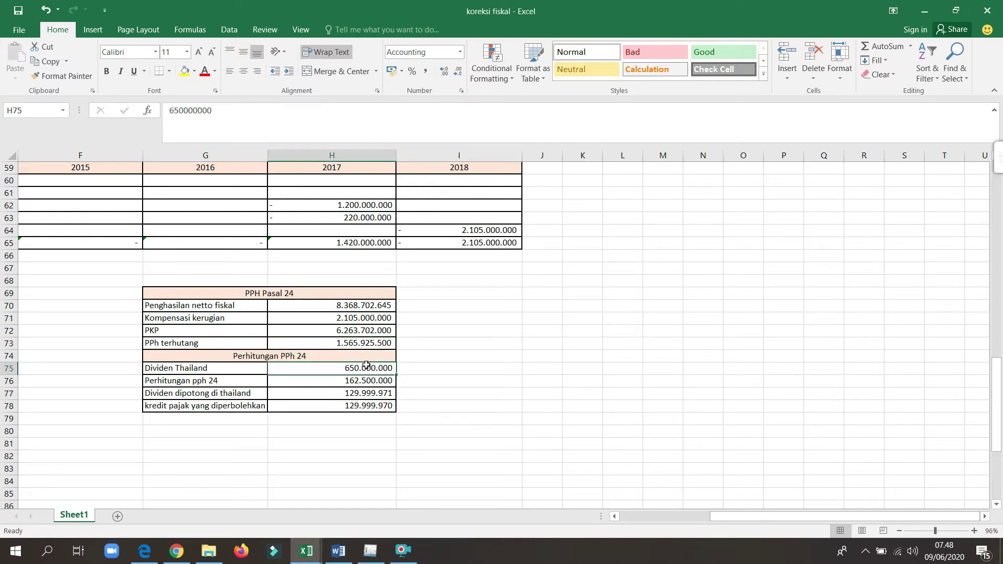
pyautogui.click(359, 380)
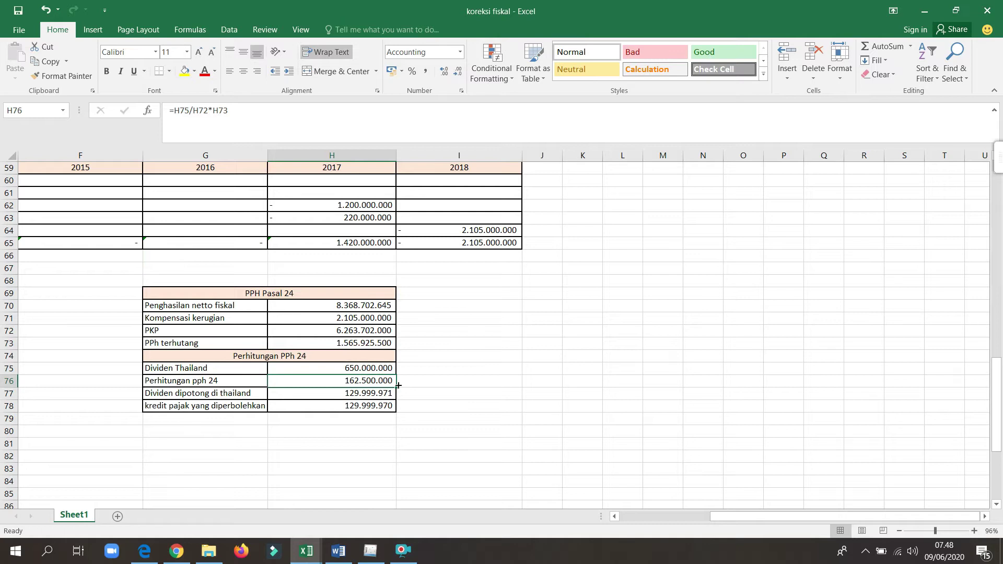
pyautogui.click(367, 393)
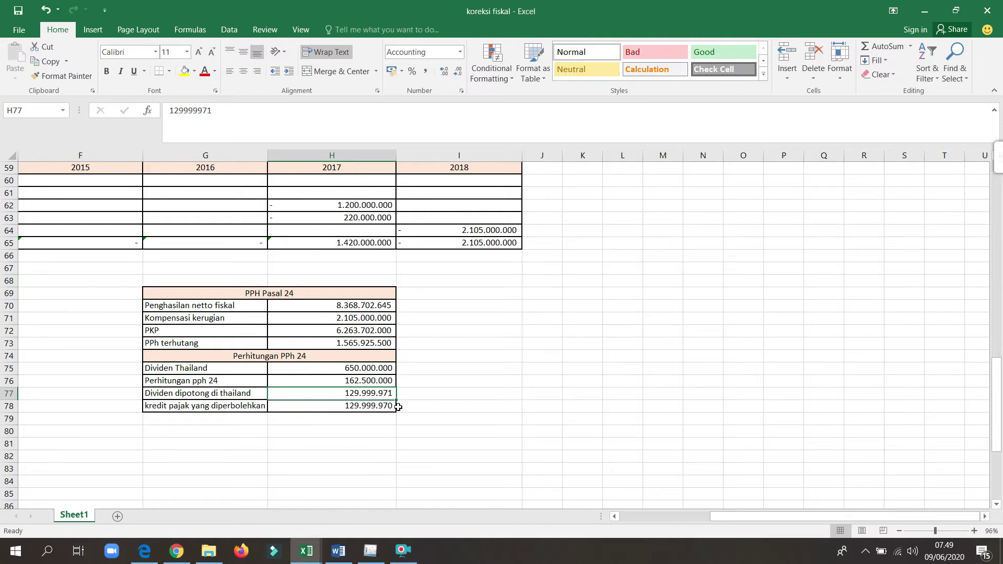
# Step: Enter allowable credit 129.999.970 after the warning rejects 129.999.971
pyautogui.click(368, 552)
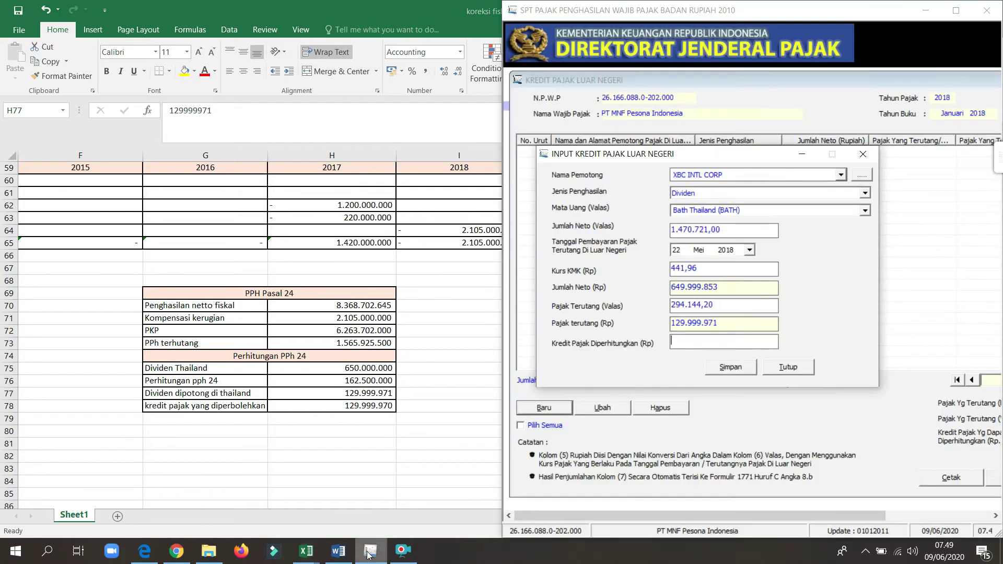
pyautogui.write('129')
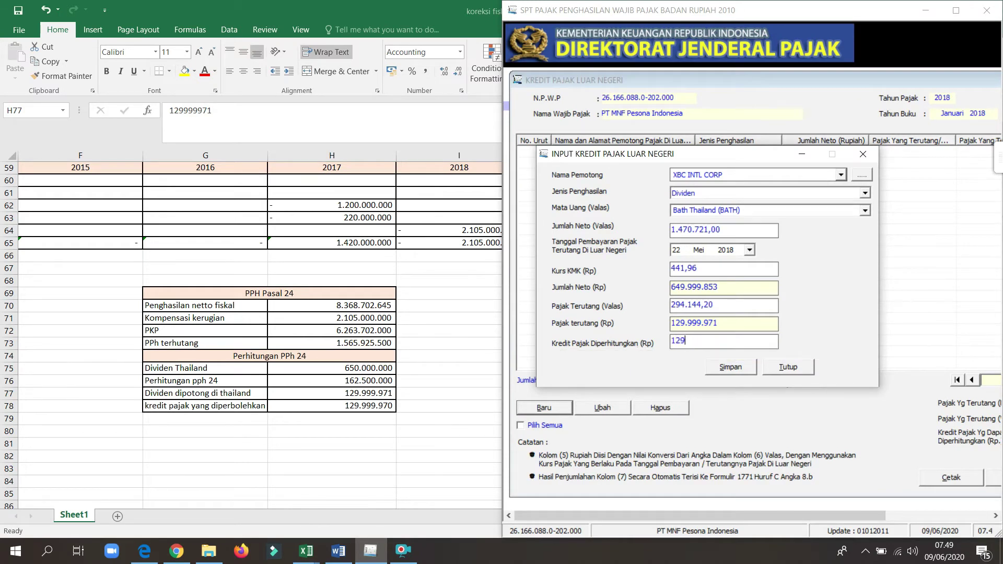
pyautogui.write('999')
pyautogui.write('971')
pyautogui.click(763, 307)
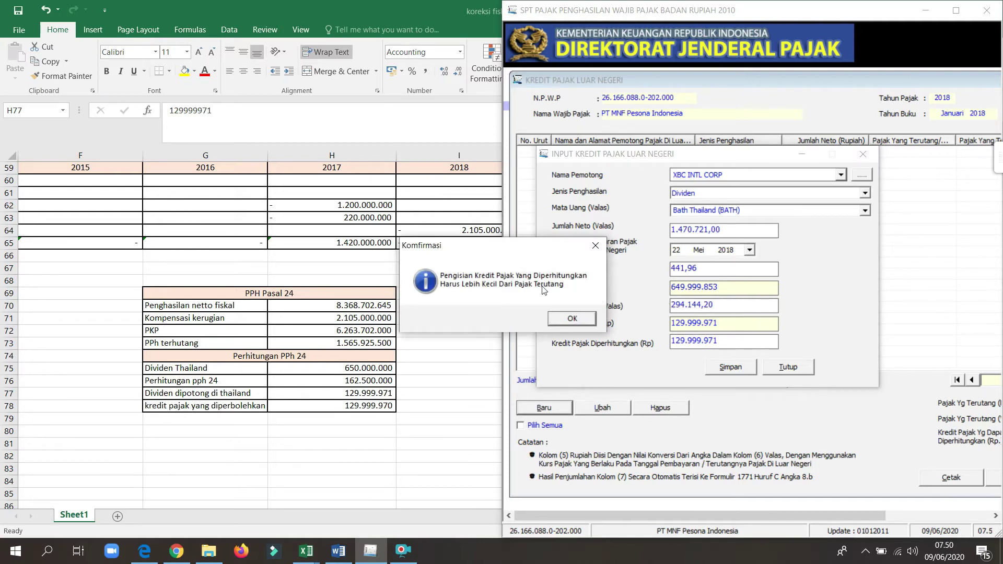
pyautogui.click(578, 319)
pyautogui.press('BackSpace')
pyautogui.write('0')
pyautogui.click(748, 303)
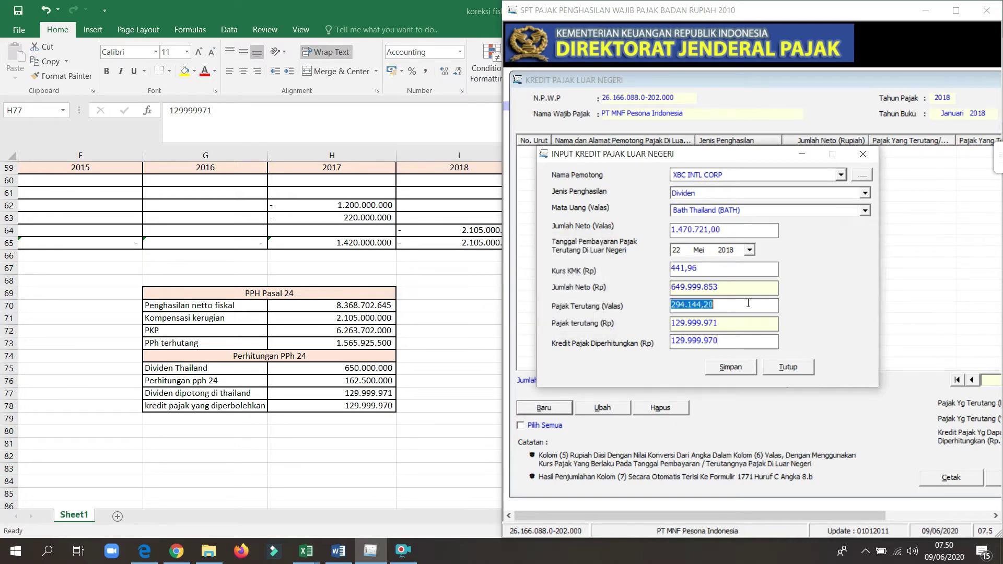
pyautogui.click(748, 303)
# Step: Save the dividend credit entry and decline adding another record
pyautogui.moveTo(710, 347)
pyautogui.click(733, 371)
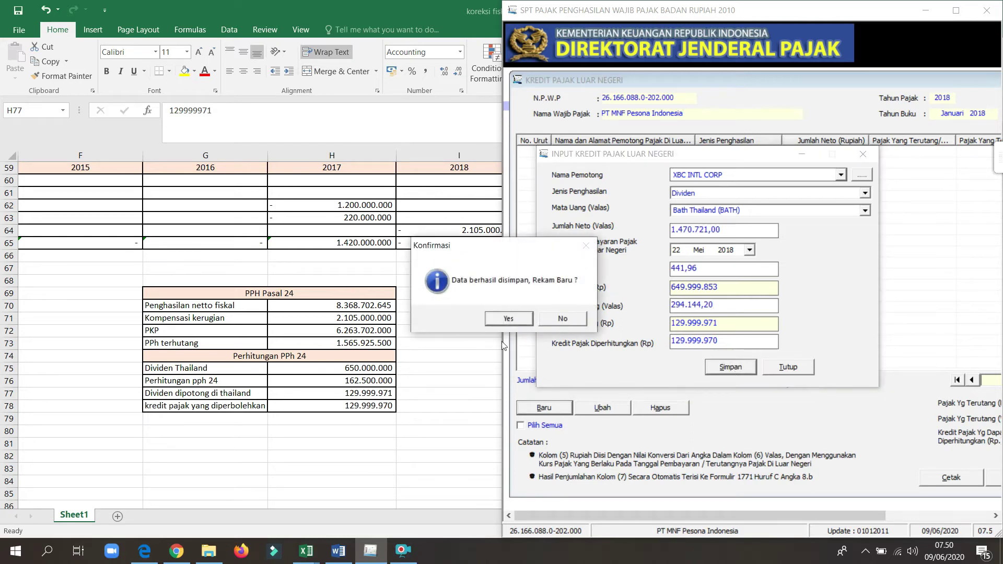
pyautogui.click(565, 319)
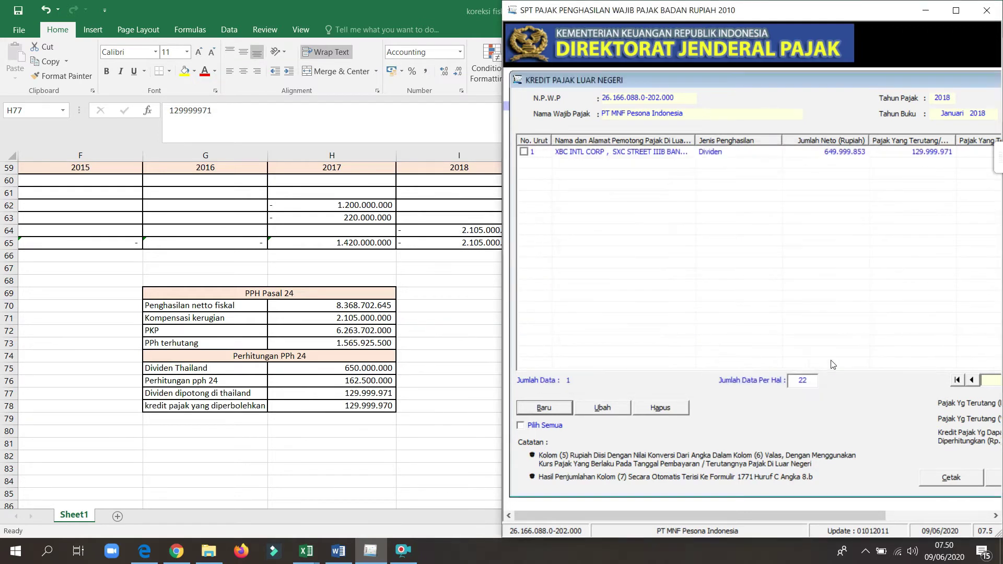
# Step: Maximize the tax program and close the foreign tax credit list
pyautogui.click(956, 10)
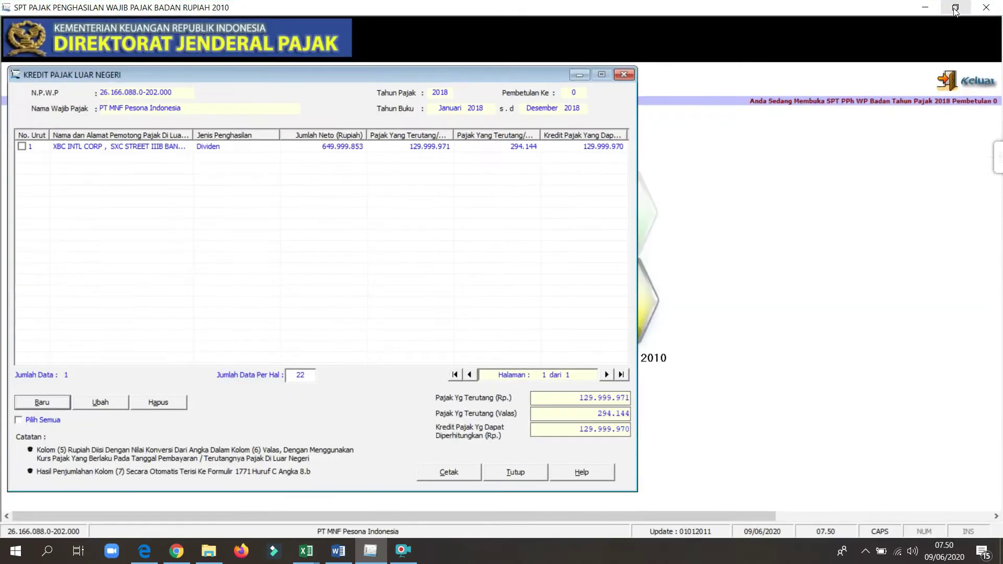
pyautogui.moveTo(458, 73); pyautogui.dragTo(649, 58)
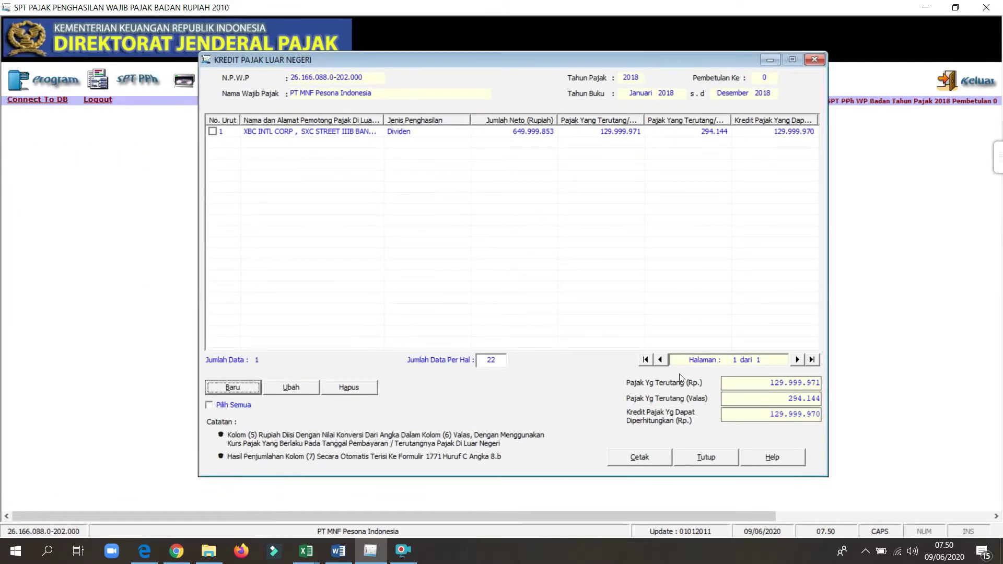
pyautogui.click(701, 456)
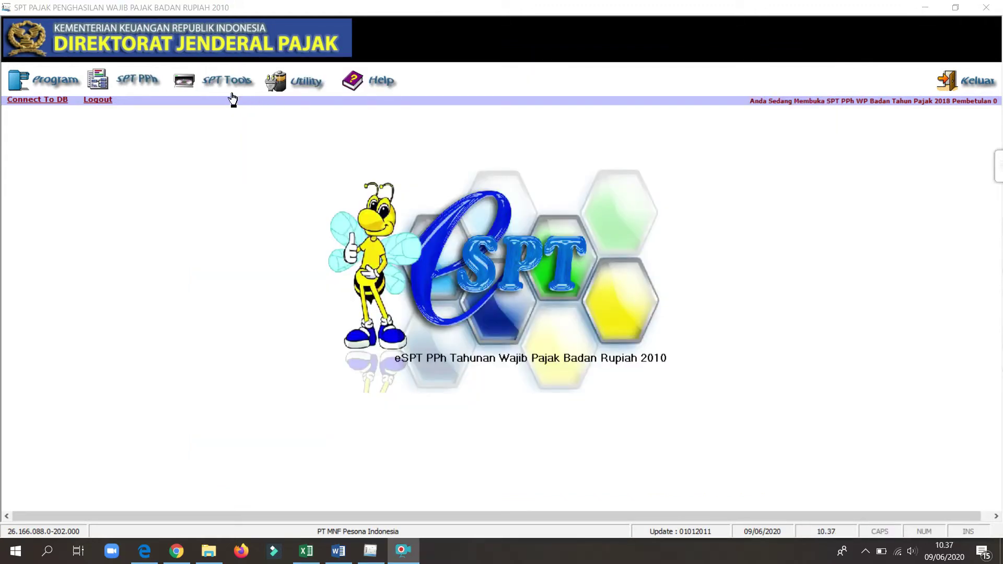
# Step: Open the SPT PPh Wajib Pajak Badan form, browse tabs A-C, C-D, E-G, then return to PEMBUKUAN
pyautogui.click(129, 81)
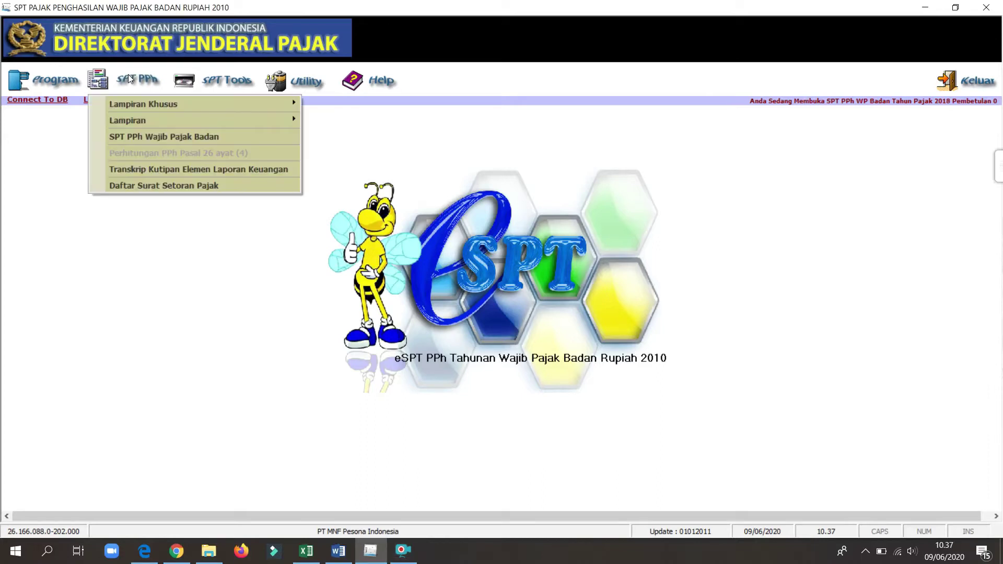
pyautogui.click(154, 137)
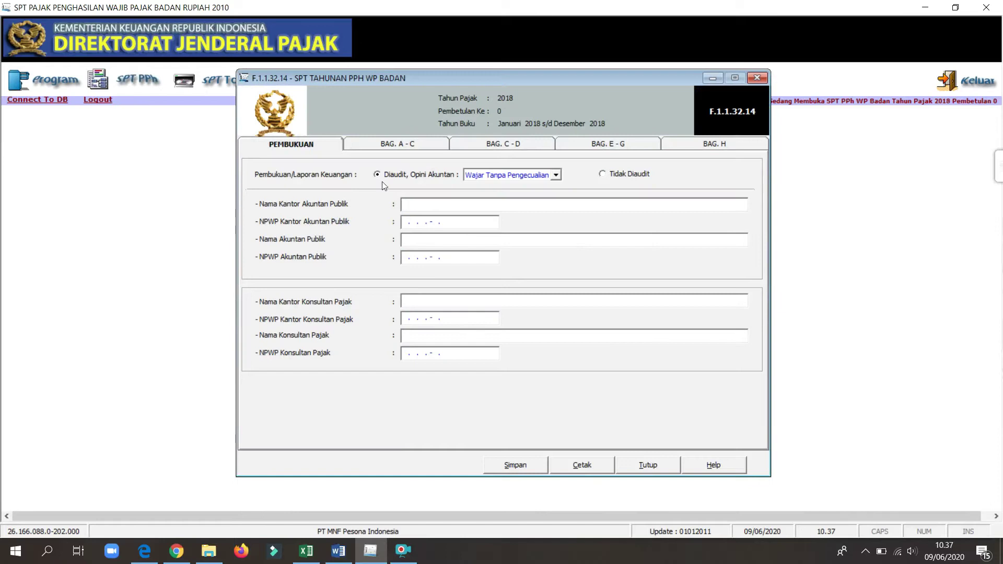
pyautogui.click(415, 145)
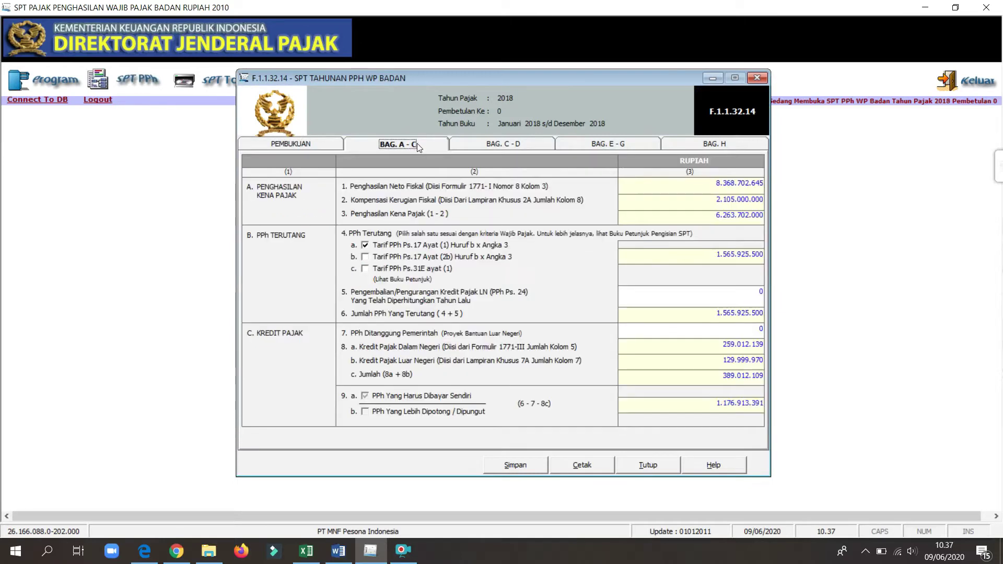
pyautogui.click(516, 143)
pyautogui.click(635, 144)
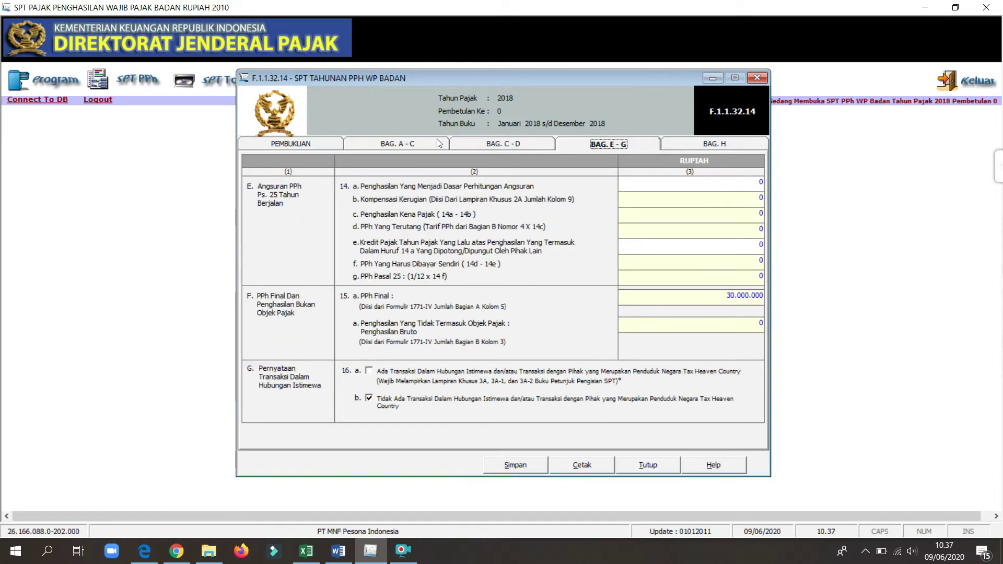
pyautogui.click(313, 147)
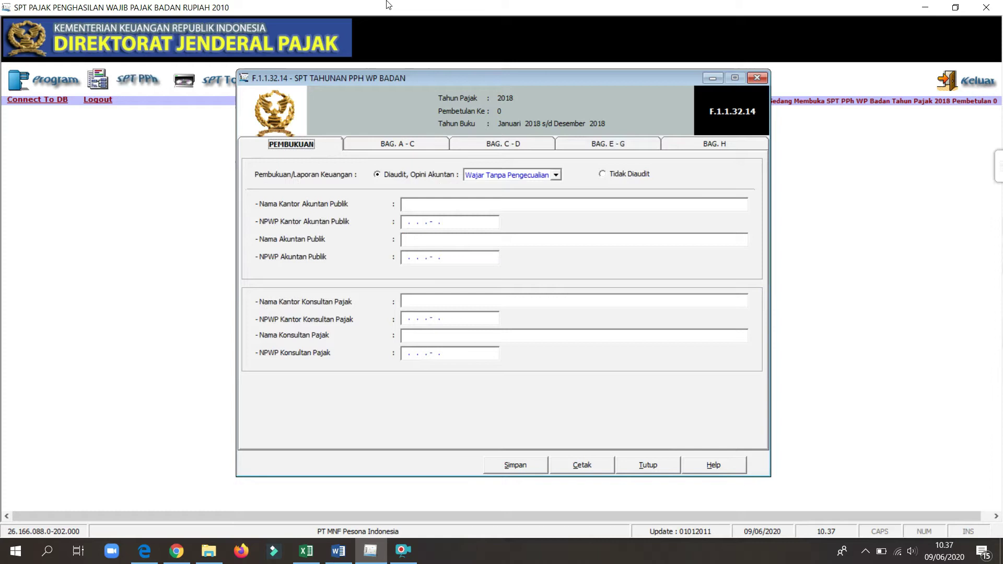
# Step: Place the SPT program beside Word and mark the financial statements Tidak Diaudit
pyautogui.moveTo(388, 5); pyautogui.dragTo(1002, 172)
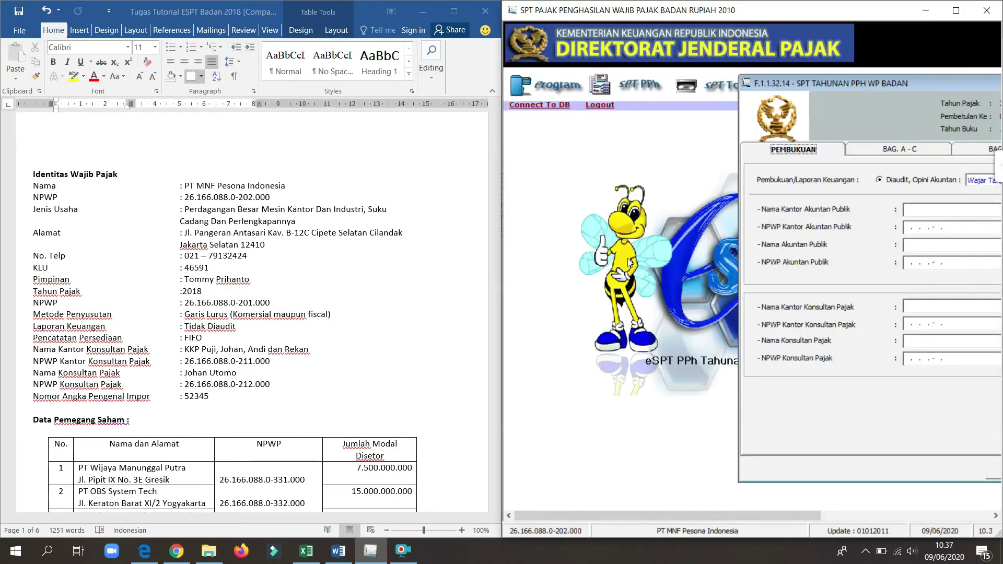
pyautogui.moveTo(802, 89); pyautogui.dragTo(566, 101)
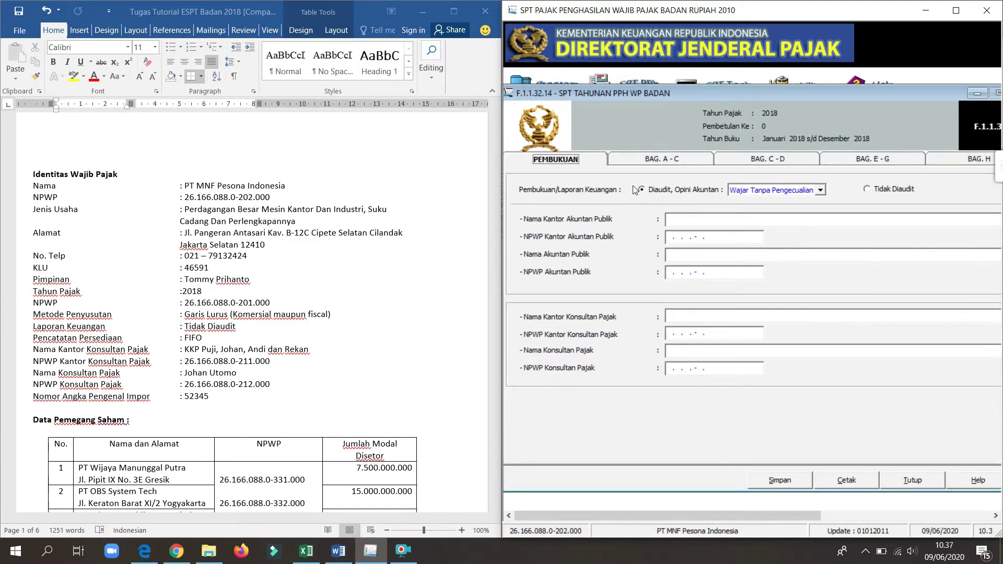
pyautogui.click(873, 191)
pyautogui.click(871, 191)
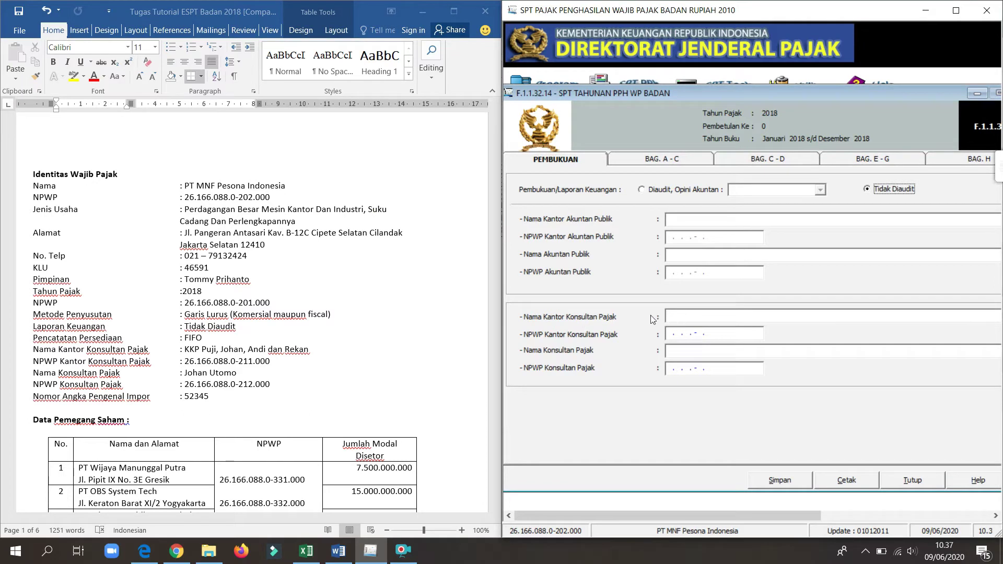
# Step: Enter the tax consultant office's name and its NPWP
pyautogui.click(683, 315)
pyautogui.write('KKP Puji, Johan,')
pyautogui.press('BackSpace')
pyautogui.write(', Andi, dam')
pyautogui.press('BackSpace')
pyautogui.write('n rekan')
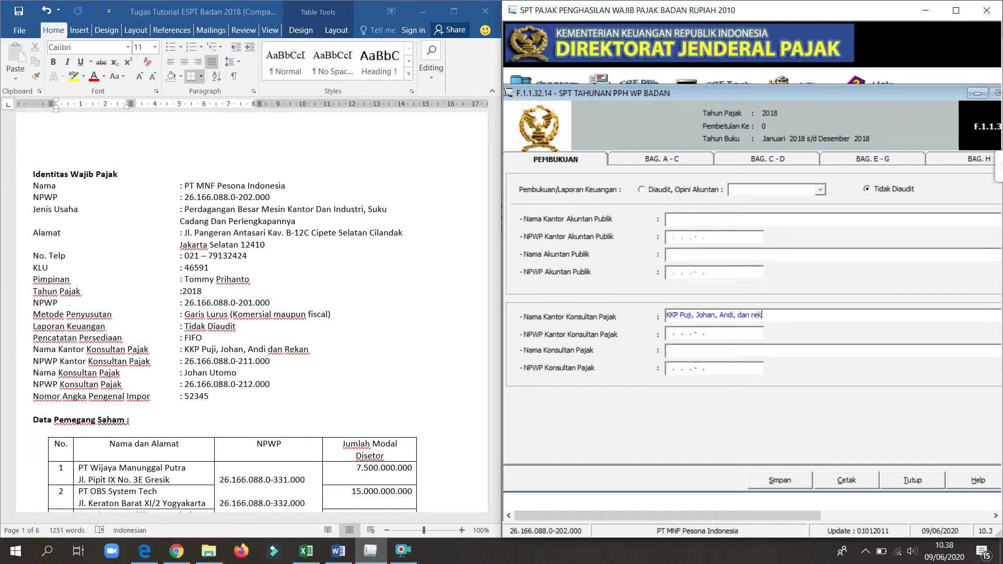
pyautogui.click(668, 335)
# Step: Enter the individual tax consultant's name and NPWP
pyautogui.click(678, 354)
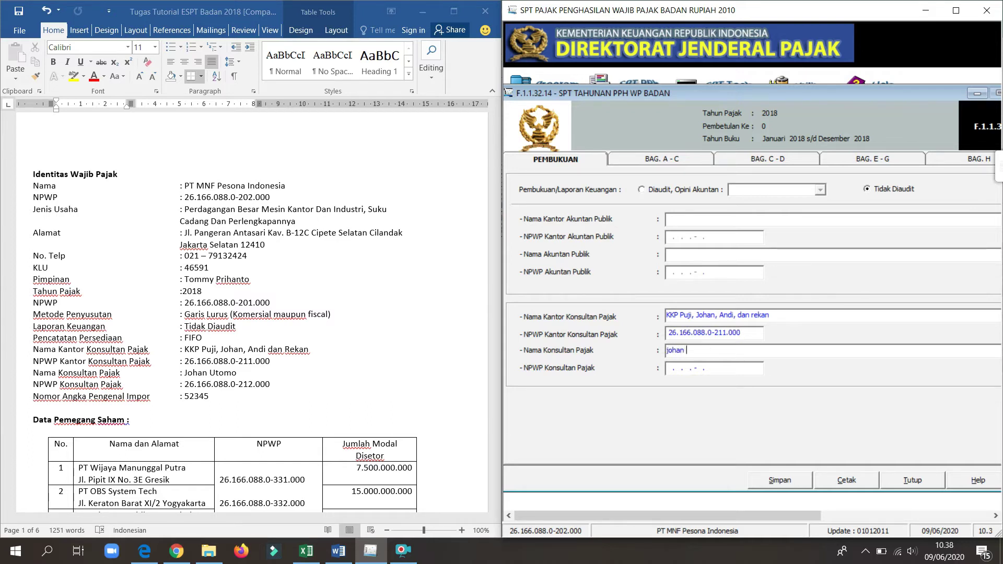
pyautogui.click(672, 370)
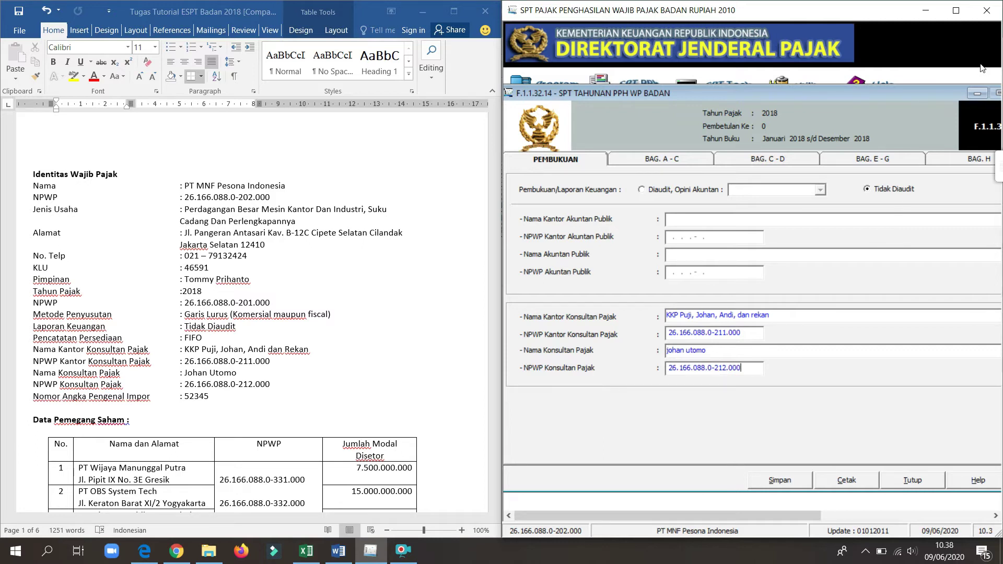
pyautogui.click(666, 160)
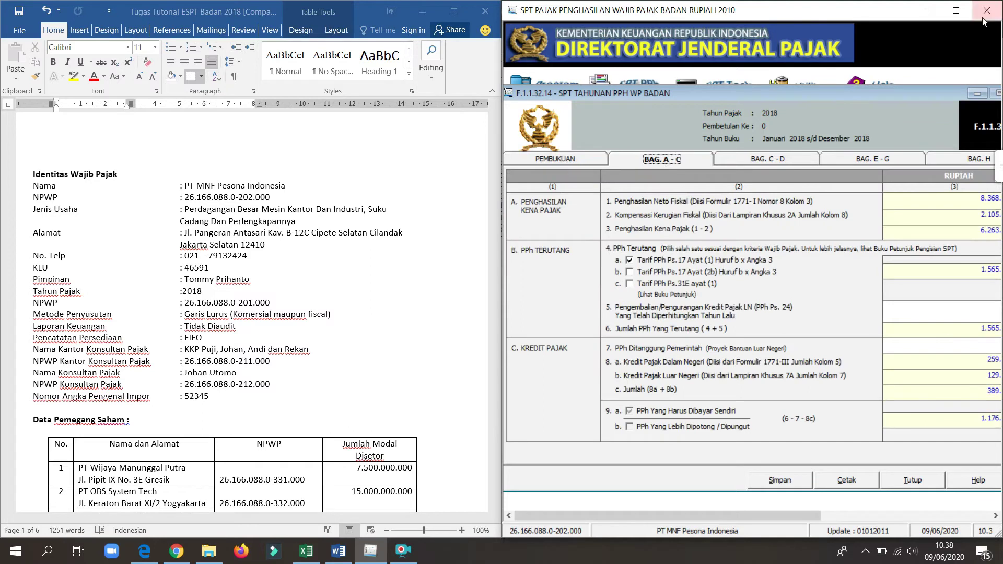
# Step: Maximize the SPT program, recentre the form, then snap the window to the right half
pyautogui.click(956, 10)
pyautogui.moveTo(375, 89); pyautogui.dragTo(647, 88)
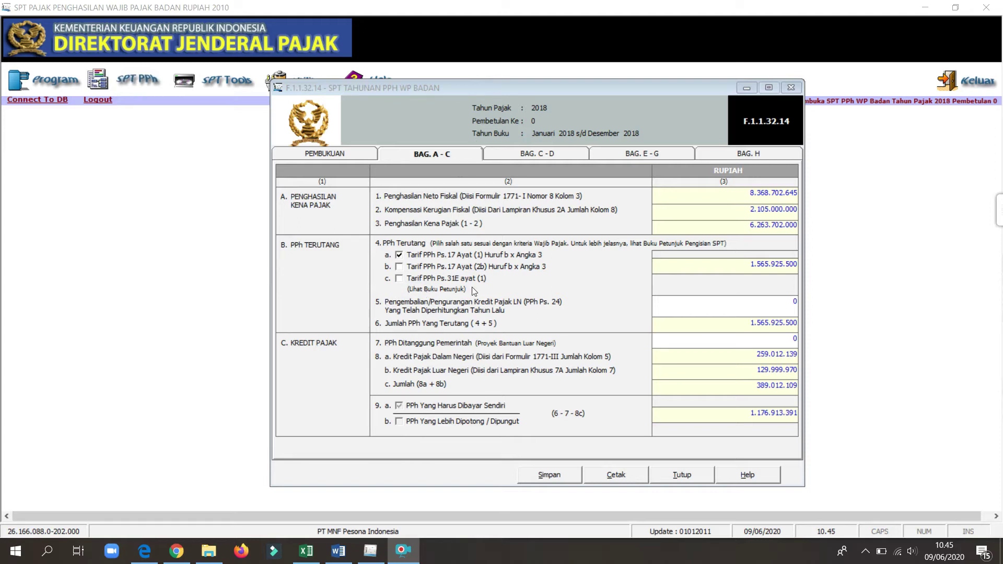
pyautogui.moveTo(469, 4); pyautogui.dragTo(1002, 205)
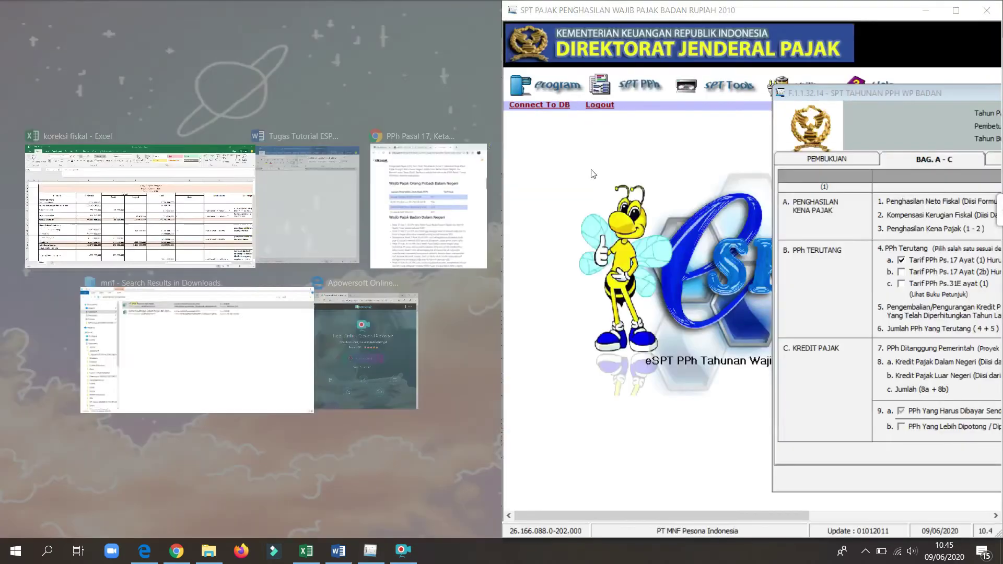
# Step: Snap the Excel workbook beside the SPT and check the net sales figure in C12
pyautogui.click(216, 189)
pyautogui.click(329, 313)
pyautogui.press('Right')
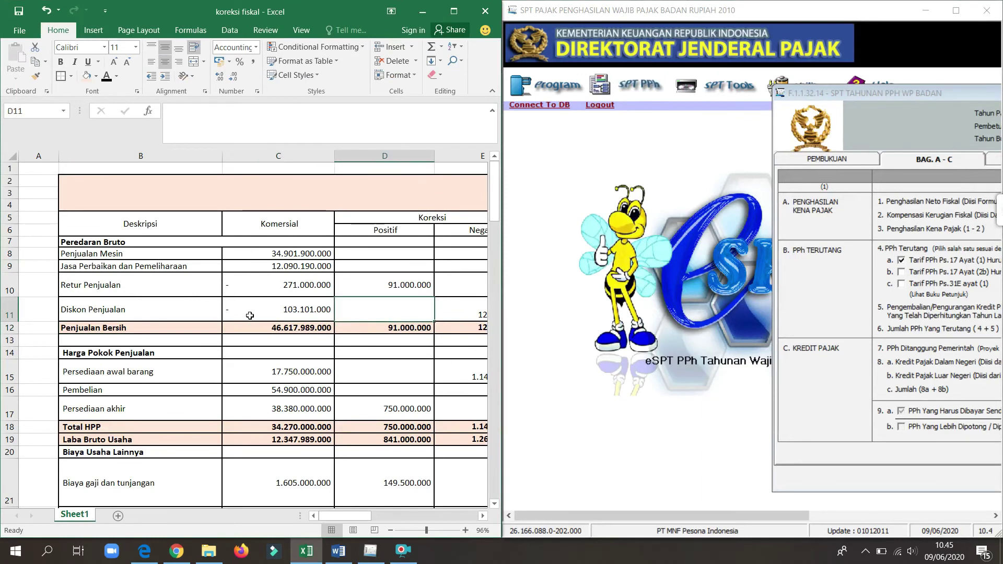
pyautogui.click(290, 329)
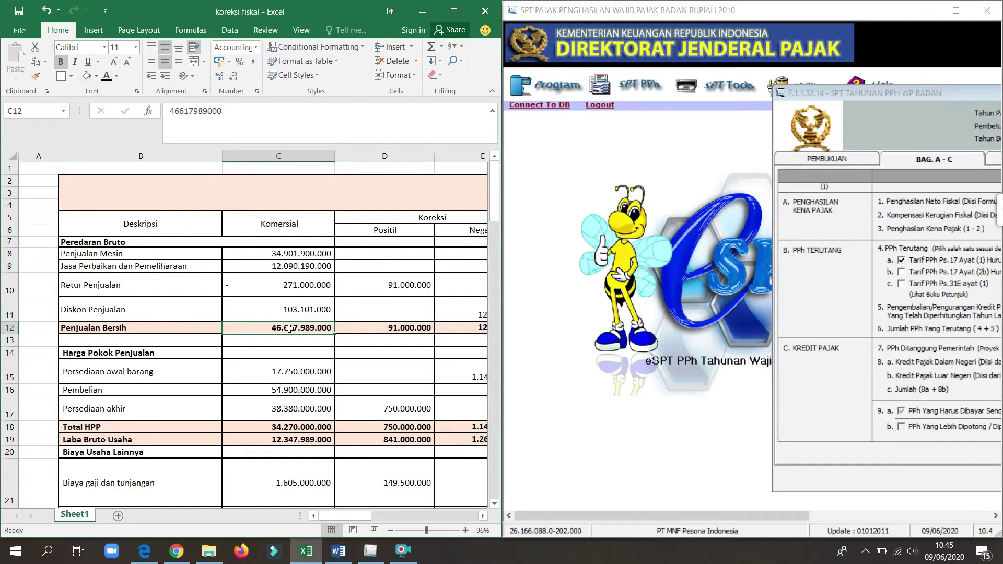
pyautogui.moveTo(289, 328); pyautogui.dragTo(496, 328)
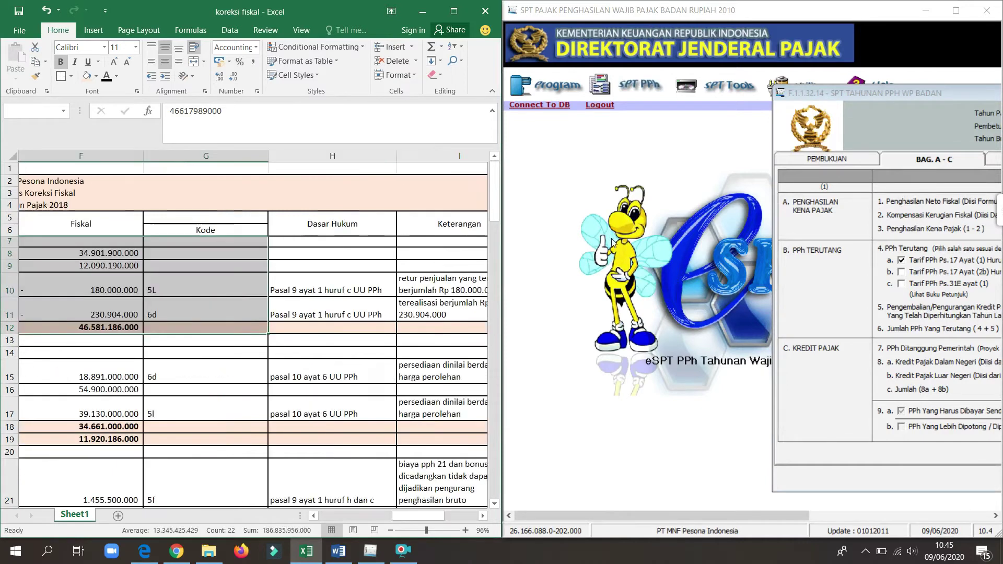
pyautogui.moveTo(846, 104); pyautogui.dragTo(560, 83)
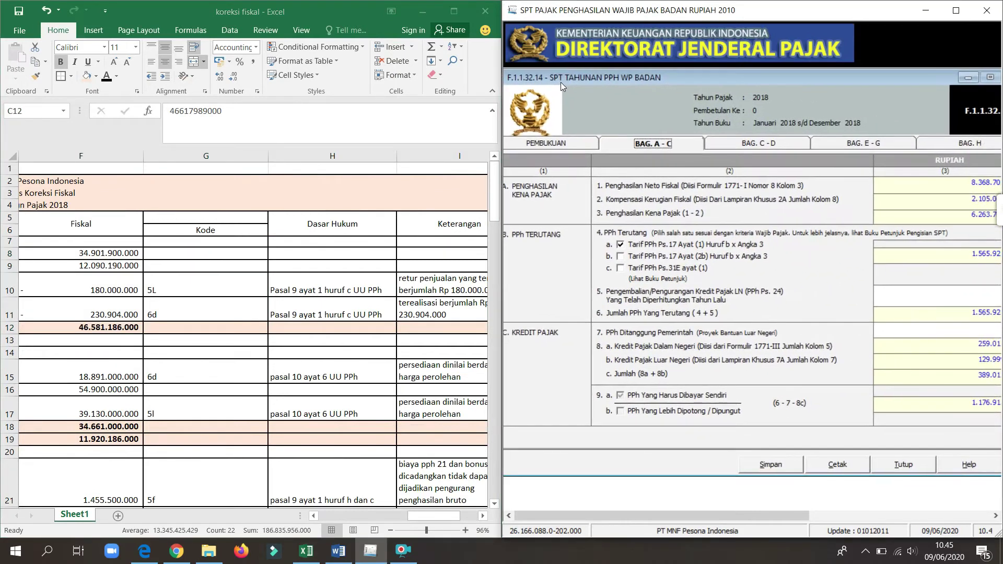
# Step: Apply the Tarif PPh Ps.31E ayat (1), giving tax owed 1.485.308.097, and scroll Excel to the CARA tables
pyautogui.click(620, 268)
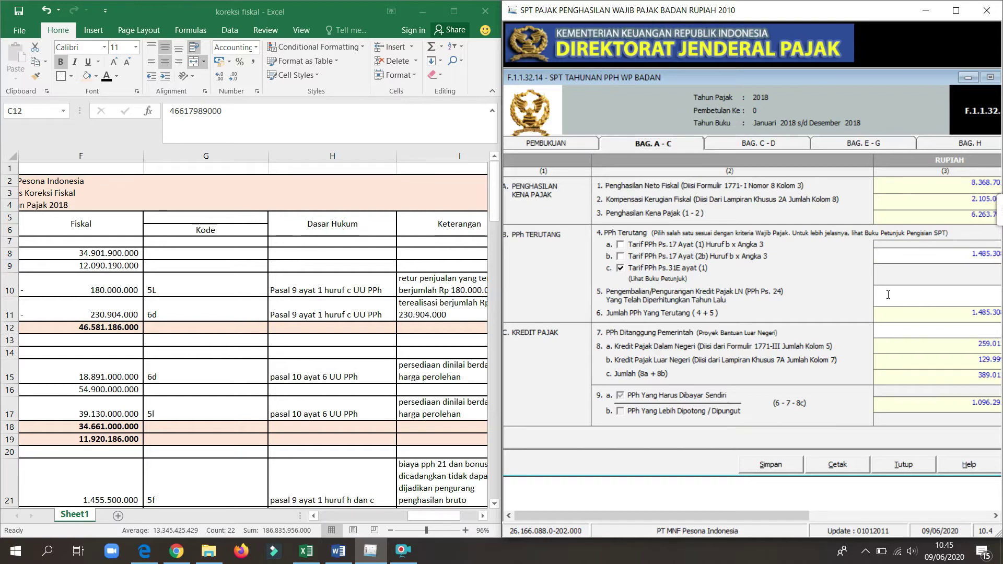
pyautogui.moveTo(767, 513); pyautogui.dragTo(808, 512)
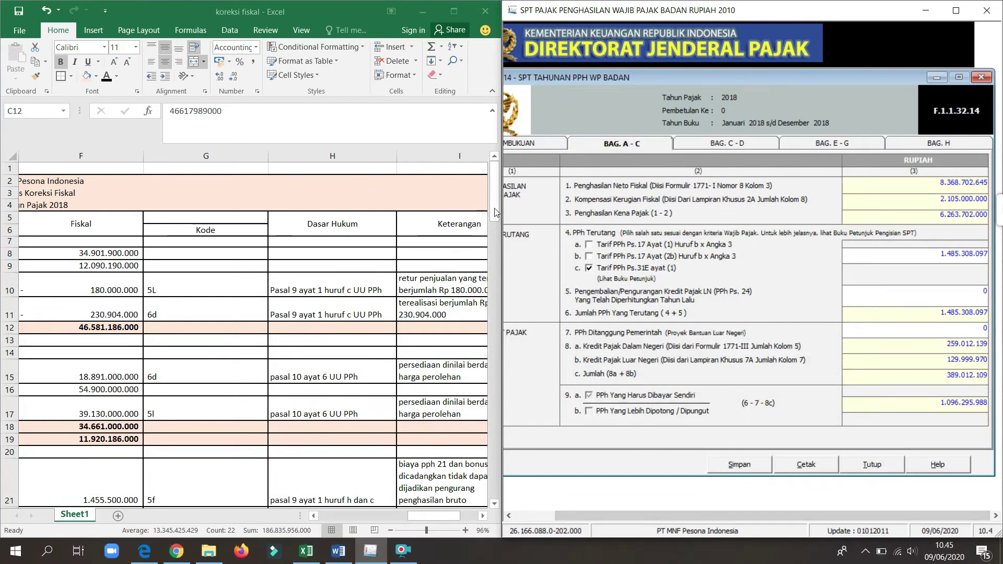
pyautogui.click(496, 297)
pyautogui.moveTo(496, 297); pyautogui.dragTo(496, 413)
pyautogui.moveTo(434, 516); pyautogui.dragTo(368, 515)
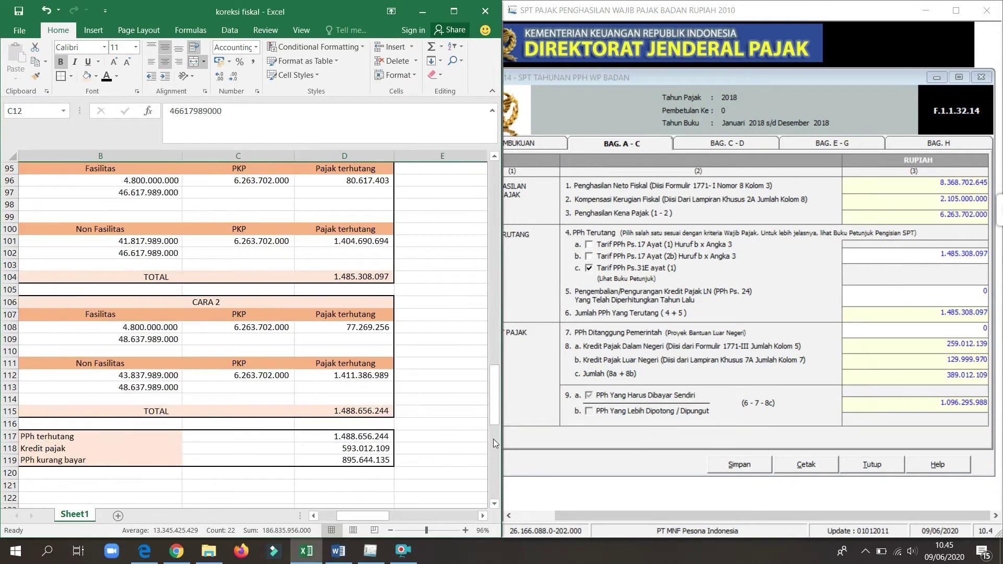
# Step: Inspect the facility income, gross revenue, PKP and net fiscal income cells B96, B97, C96 and E68
pyautogui.moveTo(490, 419); pyautogui.dragTo(493, 389)
pyautogui.moveTo(380, 516); pyautogui.dragTo(360, 517)
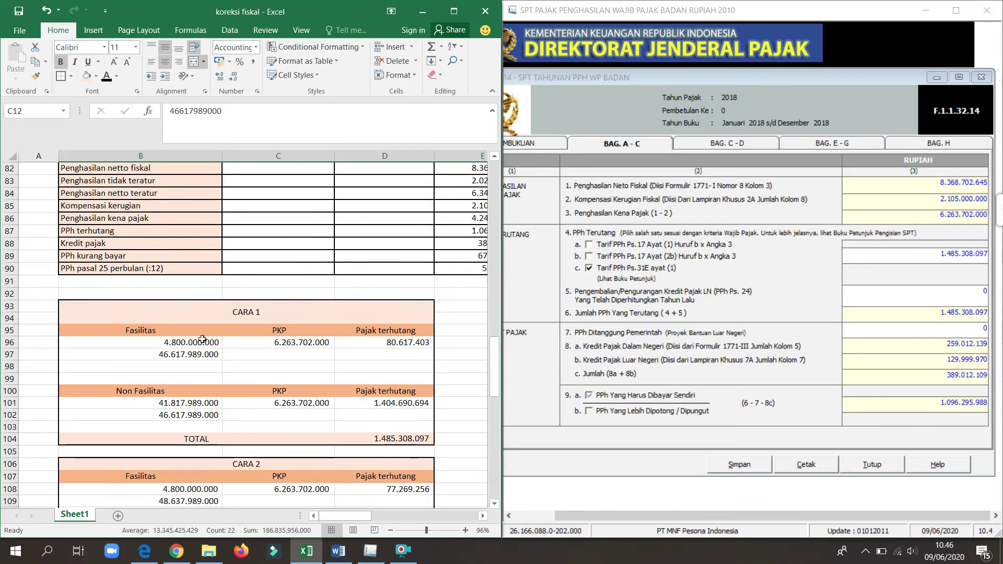
pyautogui.click(201, 340)
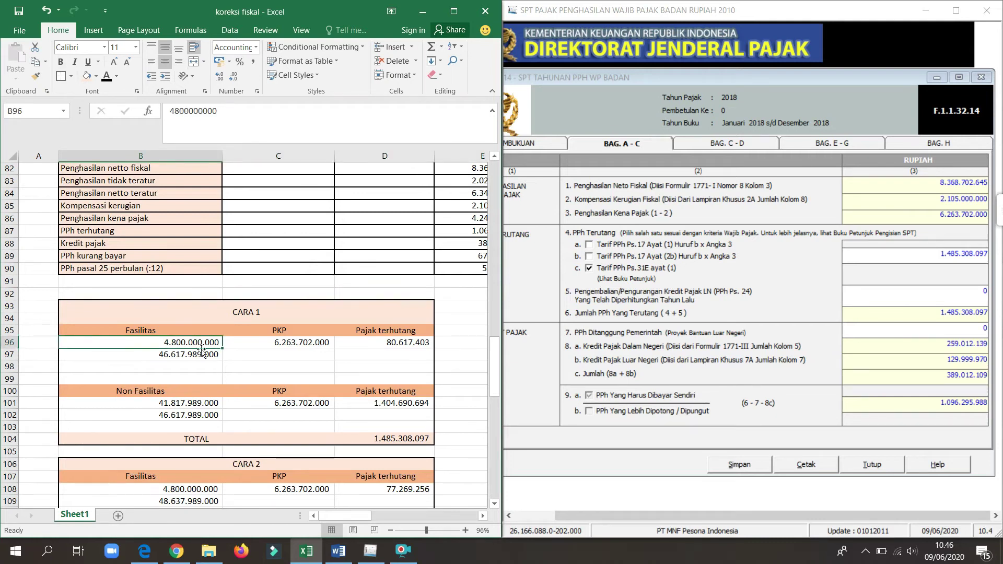
pyautogui.click(201, 356)
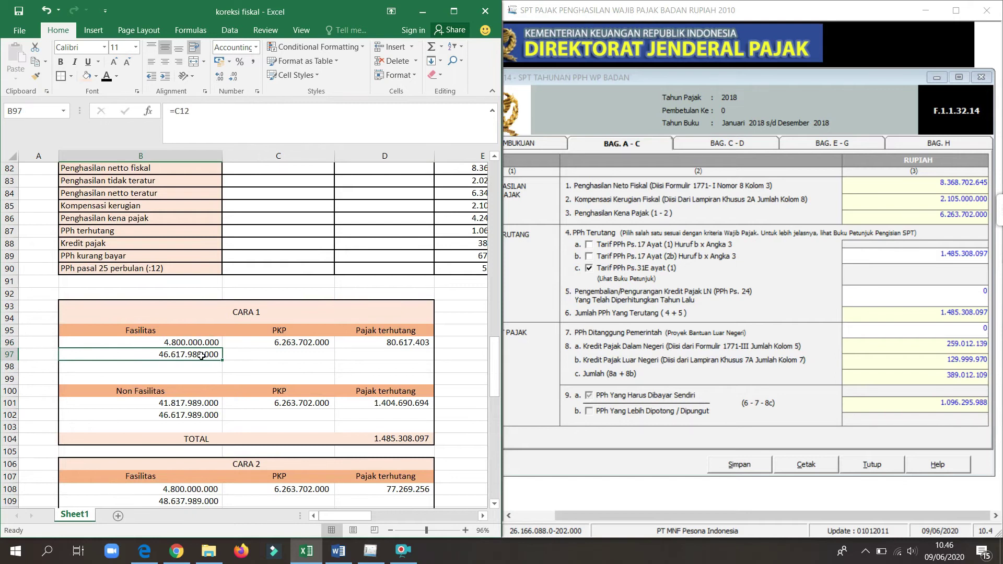
pyautogui.moveTo(493, 396); pyautogui.dragTo(497, 420)
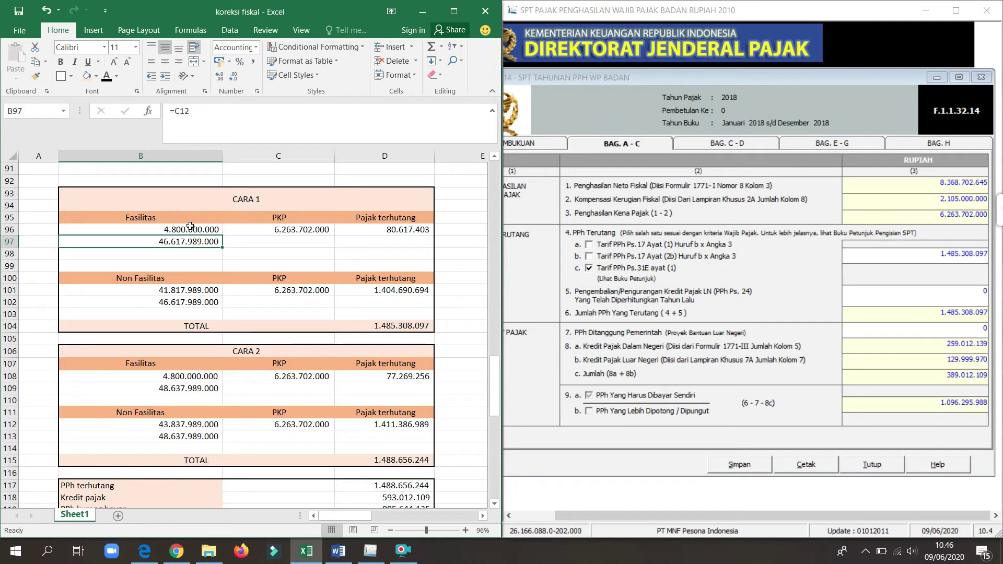
pyautogui.click(296, 232)
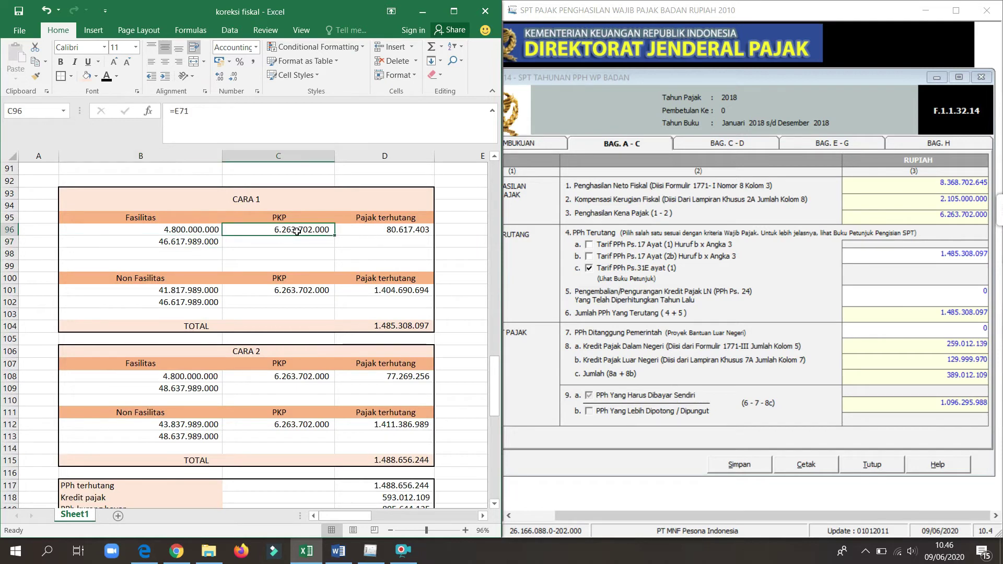
pyautogui.moveTo(495, 372); pyautogui.dragTo(479, 318)
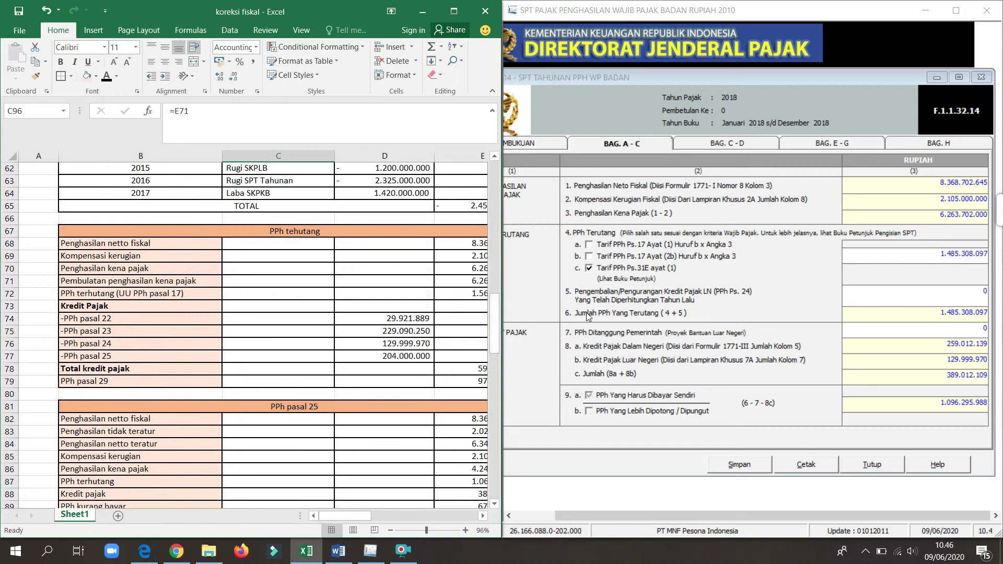
pyautogui.click(305, 247)
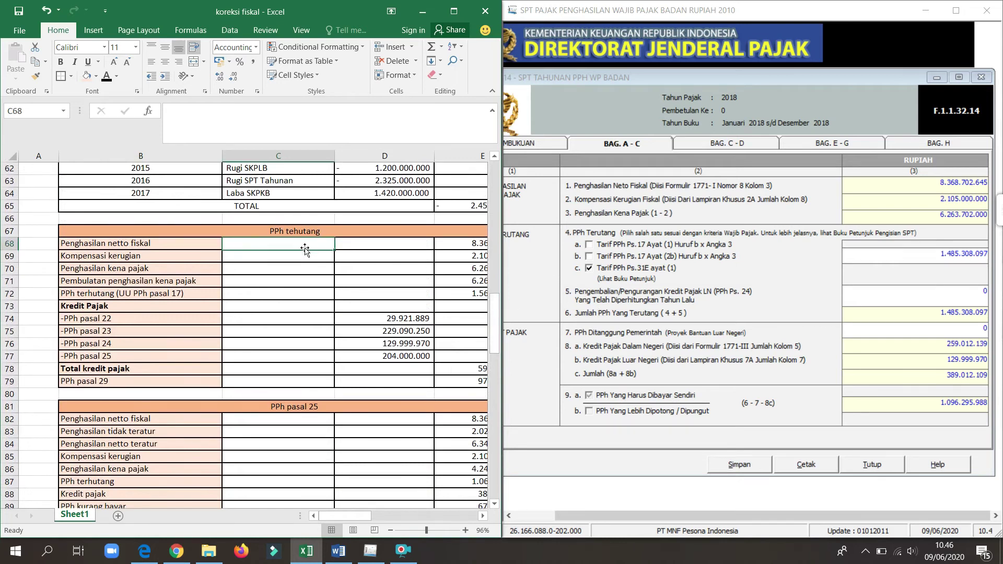
pyautogui.press('Right')
pyautogui.press('Right')
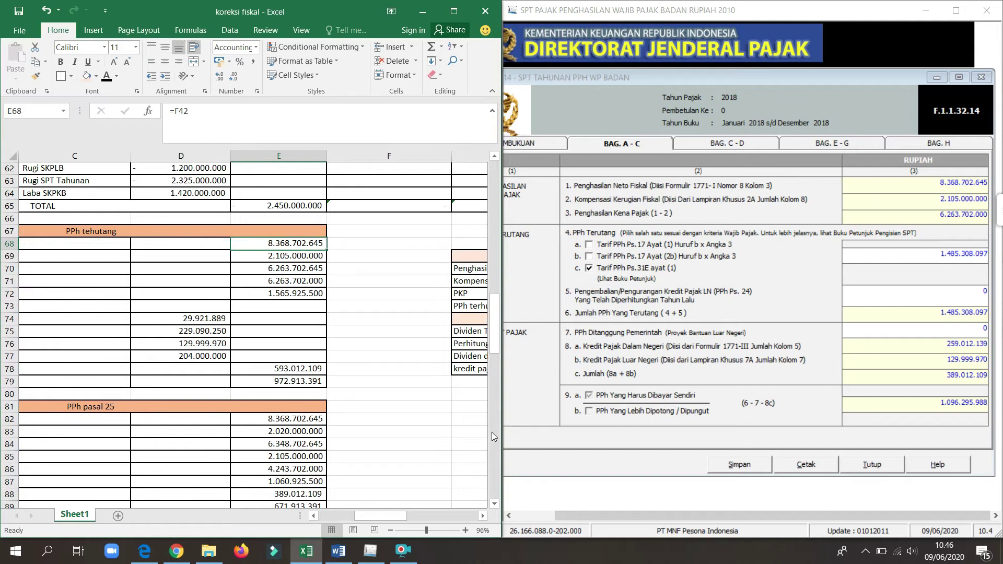
pyautogui.moveTo(393, 518); pyautogui.dragTo(327, 513)
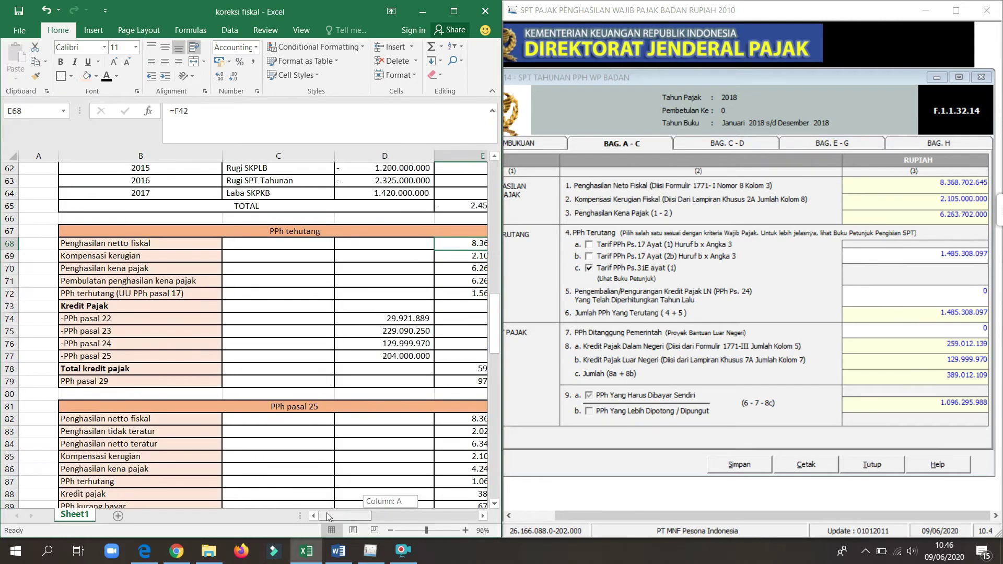
pyautogui.moveTo(497, 448); pyautogui.dragTo(468, 377)
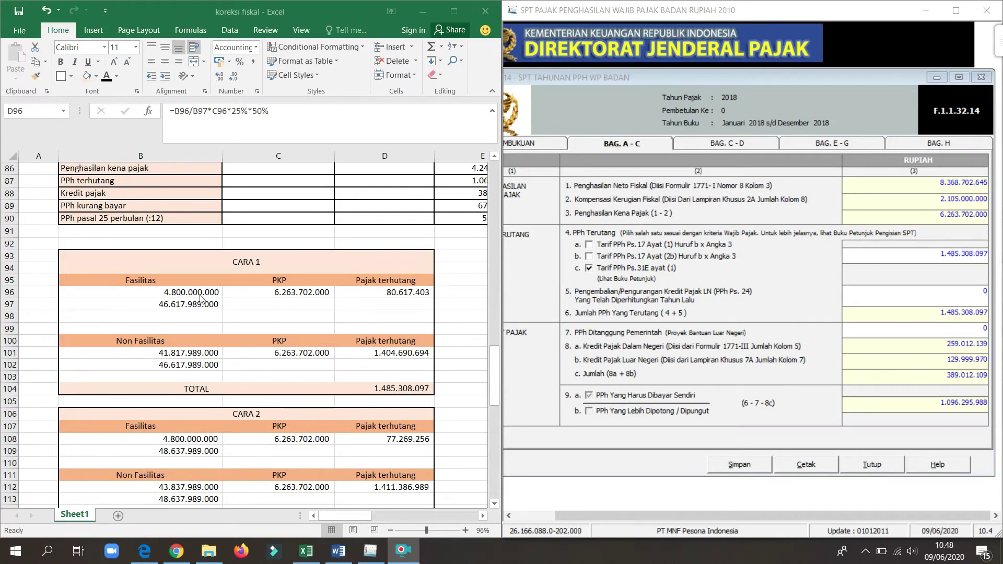
# Step: Review the Cara 1 tax-owed formula in D96 and the Non Fasilitas formula in D101
pyautogui.click(387, 297)
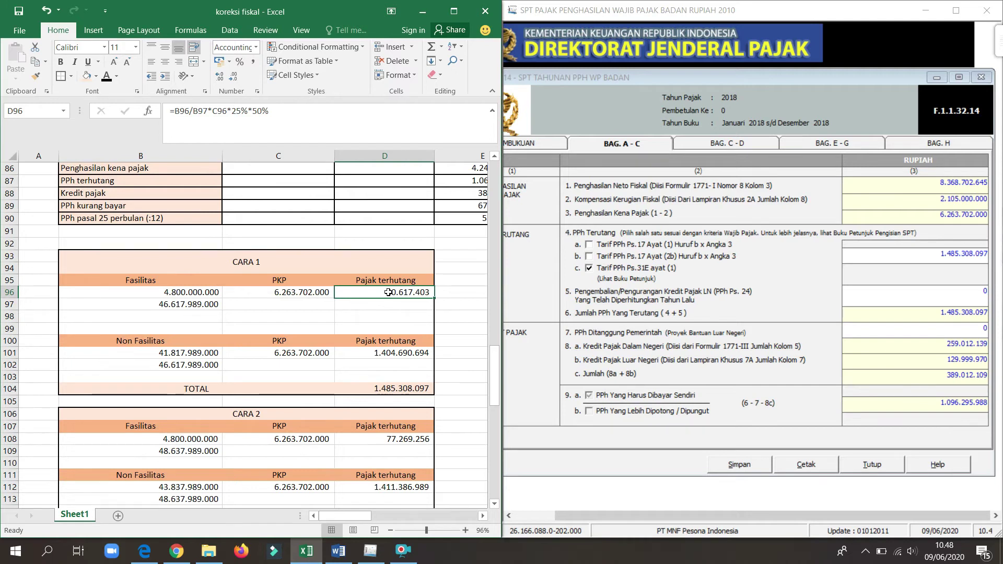
pyautogui.click(389, 353)
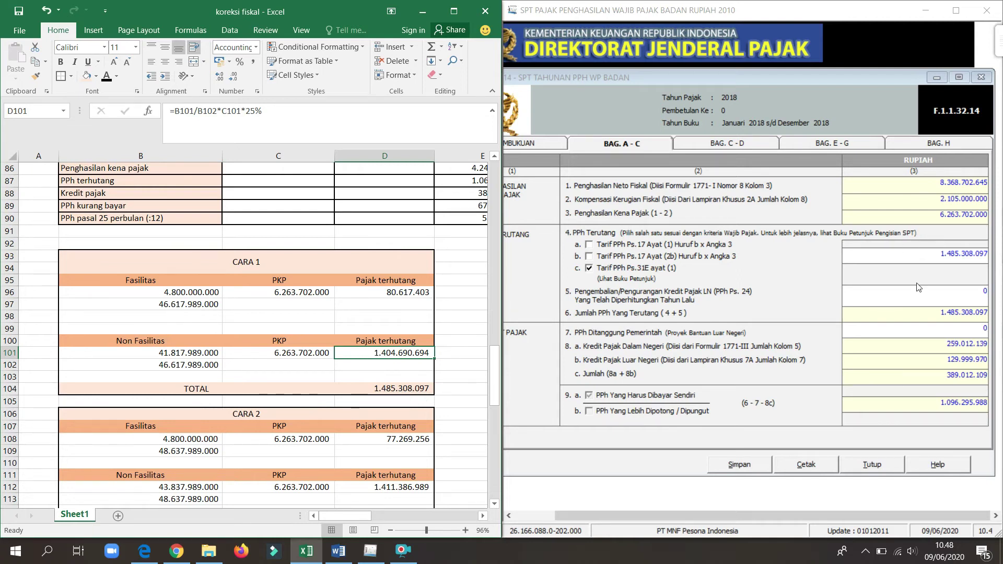
pyautogui.moveTo(495, 362)
pyautogui.mouseDown()
pyautogui.moveTo(496, 470)
pyautogui.moveTo(494, 365)
pyautogui.moveTo(494, 377)
pyautogui.mouseUp()
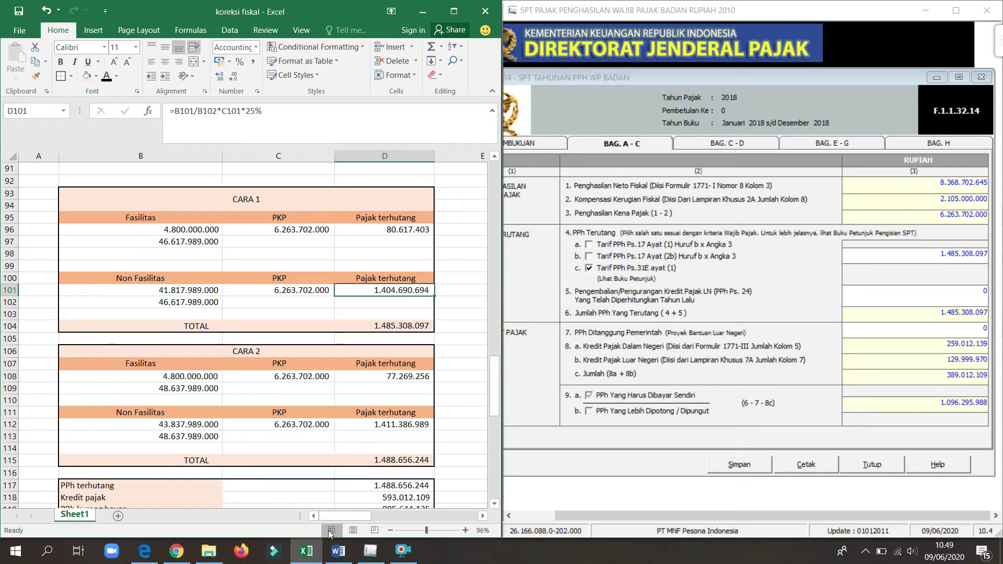
# Step: Open the ortax TaxBase PDF full screen and scroll to example 3's PT C calculation
pyautogui.click(178, 555)
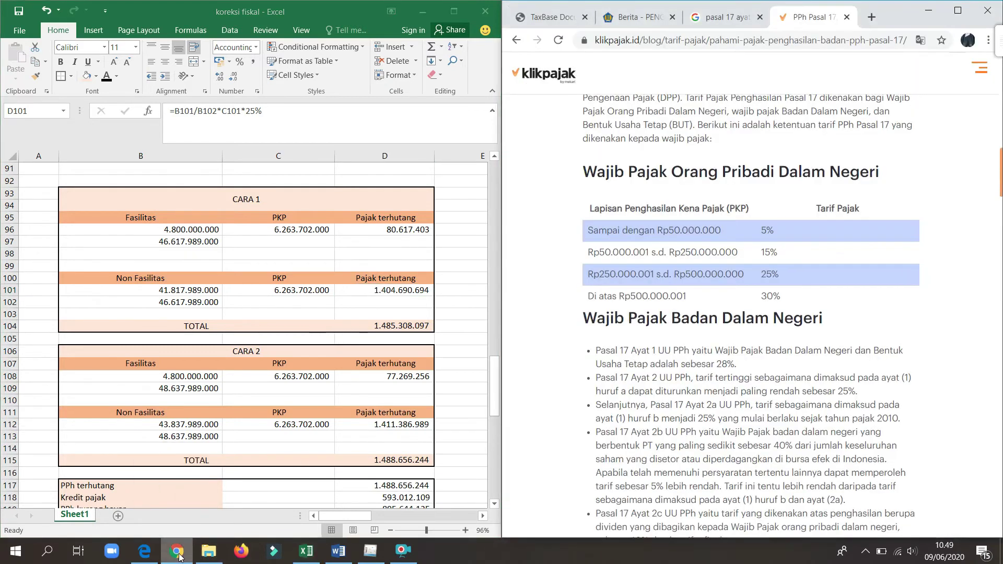
pyautogui.click(546, 21)
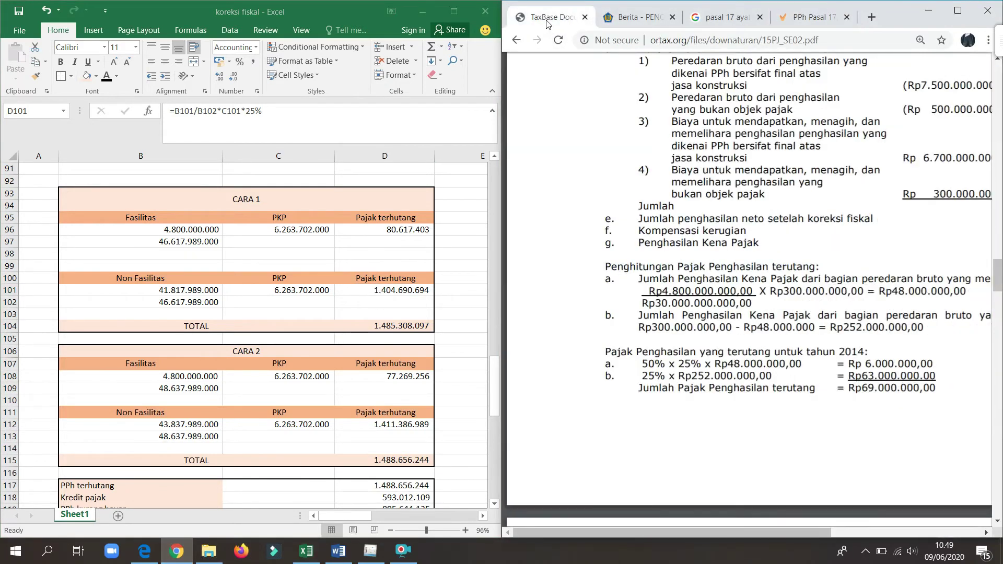
pyautogui.moveTo(791, 535); pyautogui.dragTo(851, 538)
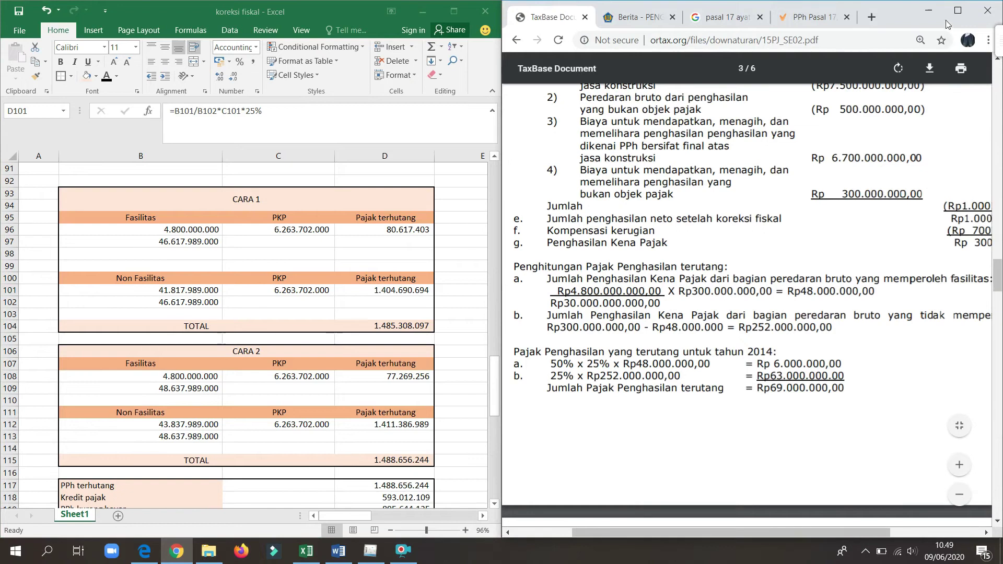
pyautogui.click(960, 9)
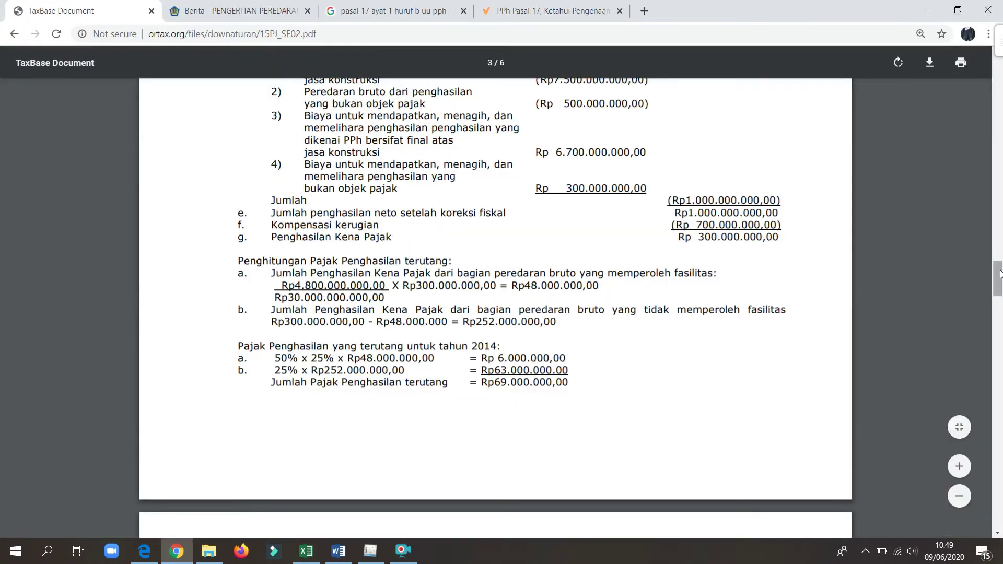
pyautogui.moveTo(1000, 264)
pyautogui.mouseDown()
pyautogui.moveTo(990, 237)
pyautogui.moveTo(993, 260)
pyautogui.mouseUp()
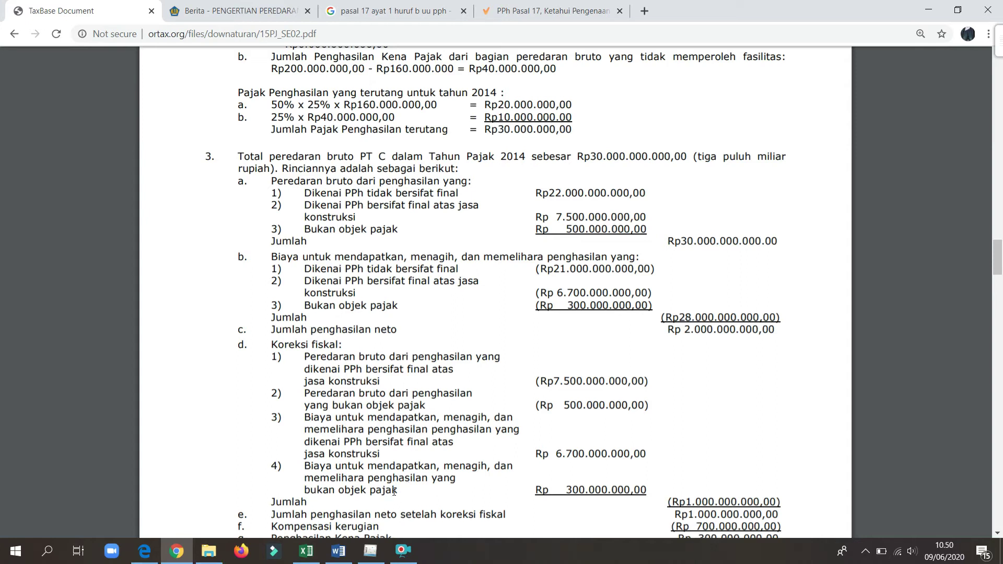
# Step: Put the koreksi fiskal sheet beside the SPT form and step through the CARA 2 rows to the B109 turnover formula
pyautogui.click(307, 550)
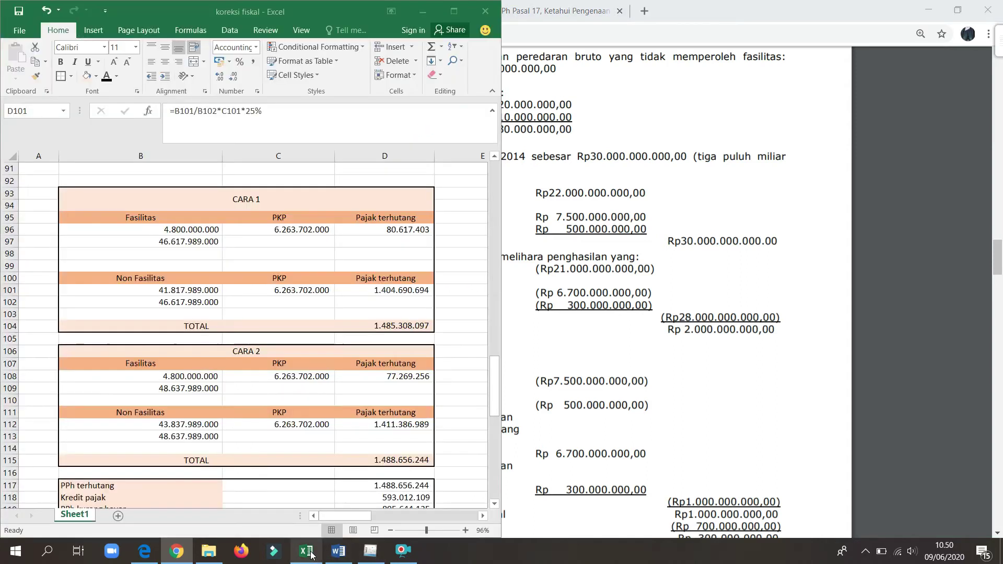
pyautogui.click(279, 343)
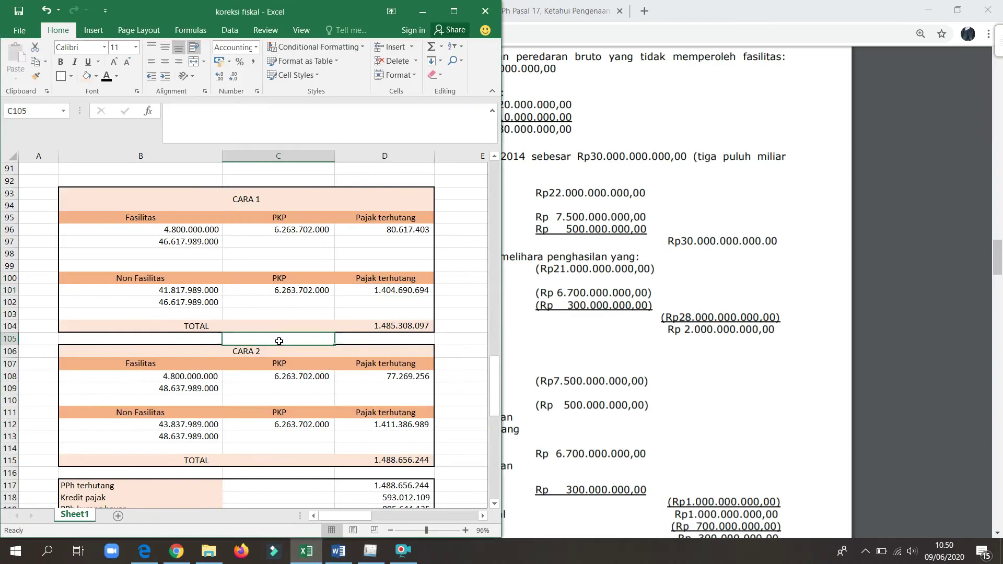
pyautogui.click(370, 552)
pyautogui.press('Down')
pyautogui.press('Down')
pyautogui.press('Down')
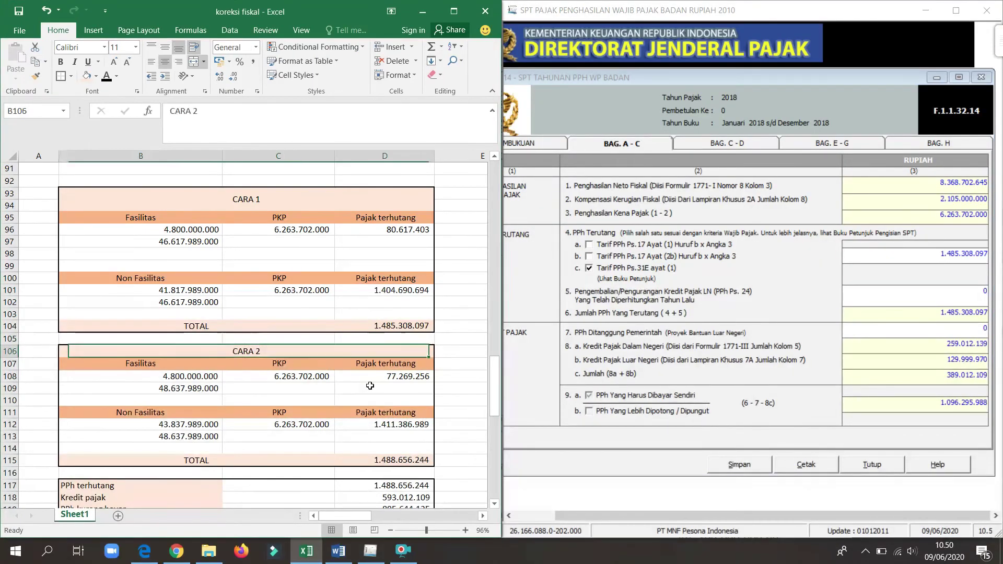
pyautogui.press('Down')
pyautogui.press('Down')
pyautogui.press('Down')
pyautogui.press('Down')
pyautogui.press('Down')
pyautogui.press('Down')
pyautogui.press('Down')
pyautogui.press('Up')
pyautogui.press('Up')
pyautogui.press('Up')
pyautogui.press('Up')
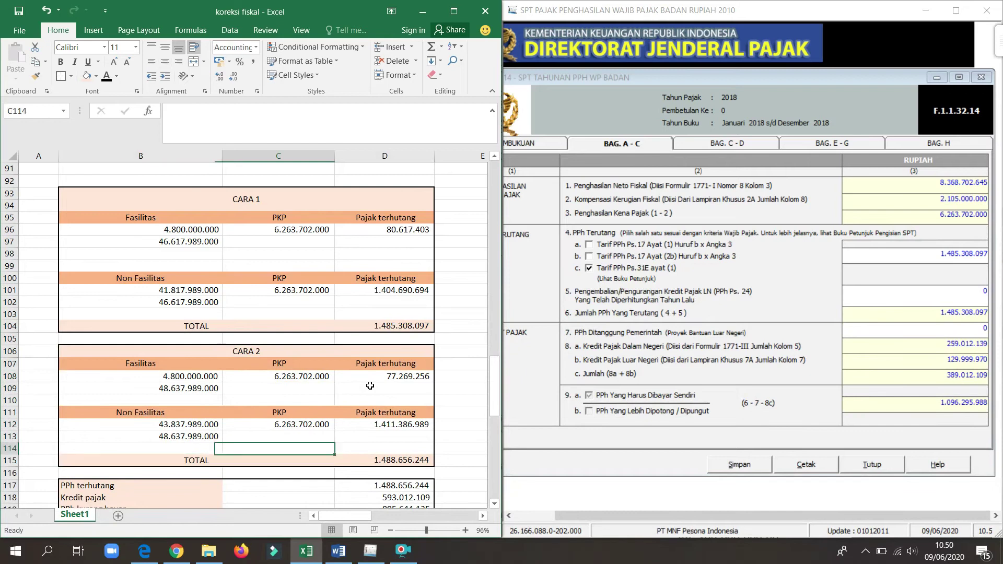
pyautogui.press('Left')
pyautogui.press('Up')
pyautogui.press('Up')
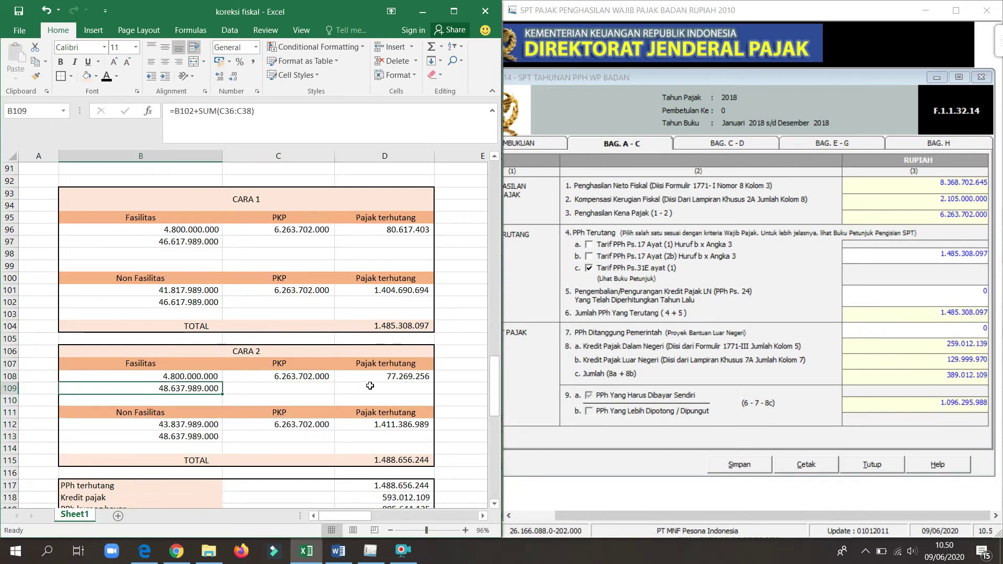
pyautogui.press('Right')
pyautogui.press('Right')
pyautogui.press('Left')
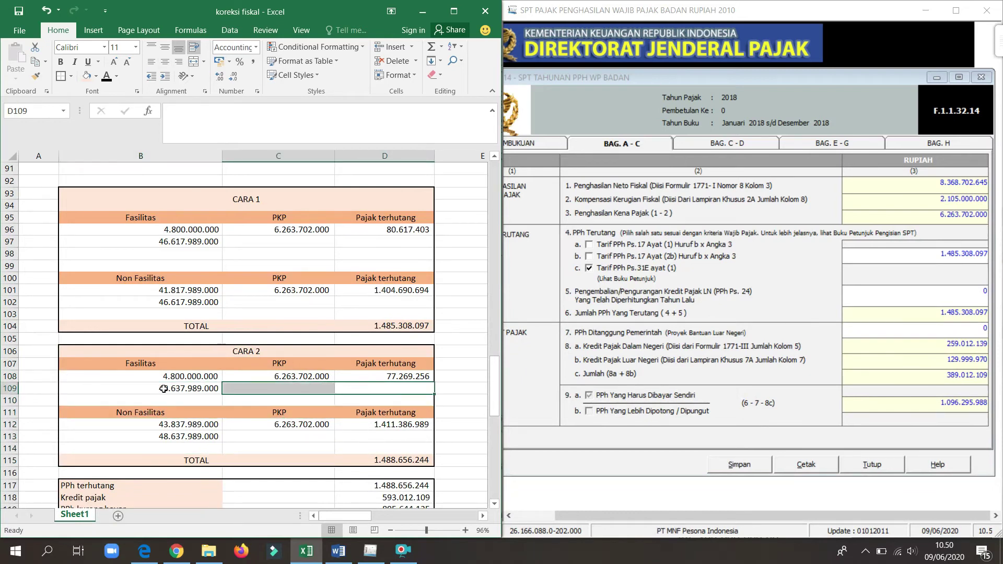
pyautogui.click(164, 389)
pyautogui.moveTo(490, 406)
pyautogui.mouseDown()
pyautogui.moveTo(482, 270)
pyautogui.moveTo(497, 260)
pyautogui.moveTo(491, 406)
pyautogui.mouseUp()
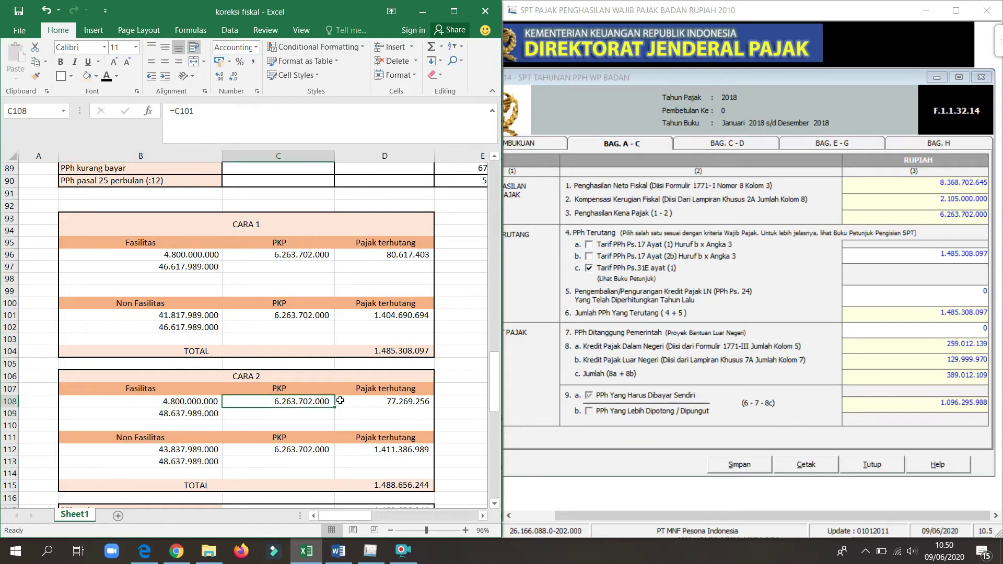
# Step: Inspect the Fasilitas tax-due formula in D108 and the Non Fasilitas tax-due formula in D112
pyautogui.click(382, 401)
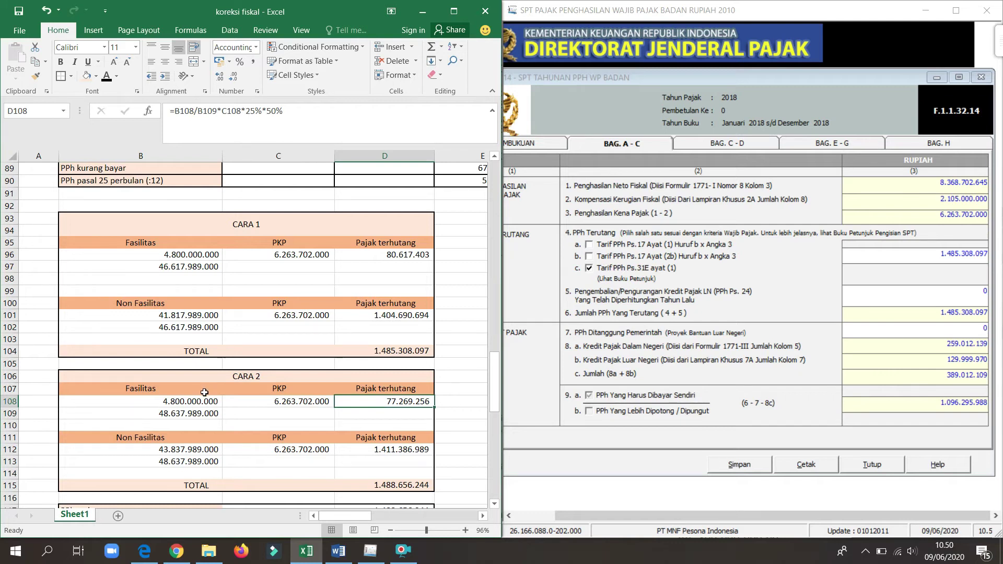
pyautogui.click(172, 414)
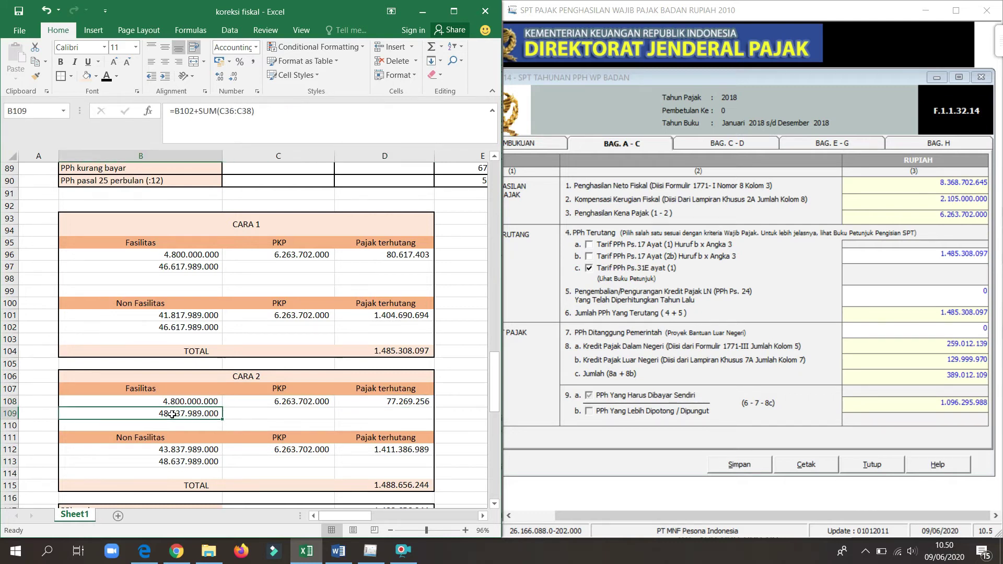
pyautogui.click(364, 402)
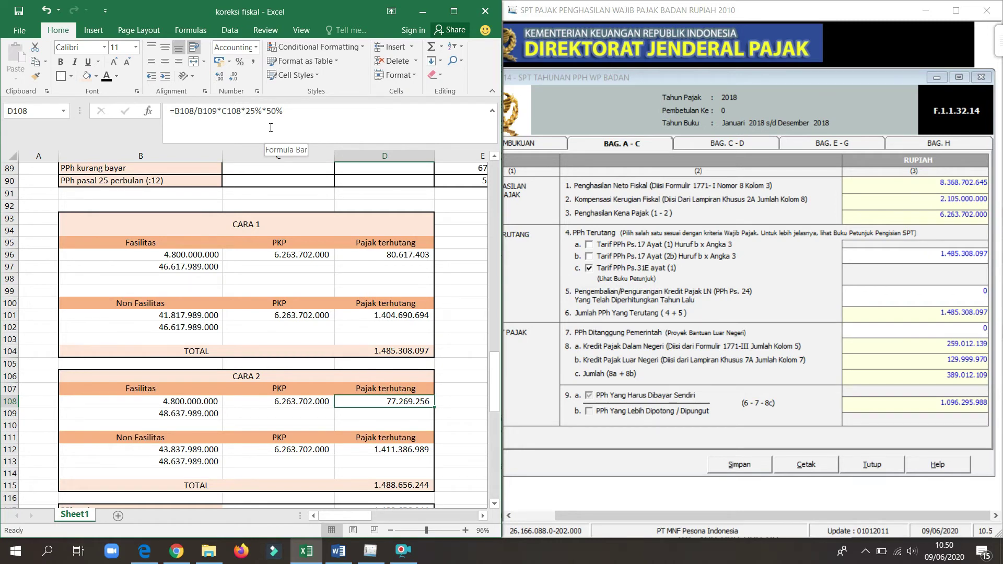
pyautogui.click(400, 391)
pyautogui.press('Down')
pyautogui.press('Down')
pyautogui.press('Down')
pyautogui.press('Down')
pyautogui.press('Down')
pyautogui.press('Down')
pyautogui.press('Down')
pyautogui.press('Down')
pyautogui.press('Down')
pyautogui.press('Down')
pyautogui.press('Down')
pyautogui.press('Down')
pyautogui.press('Down')
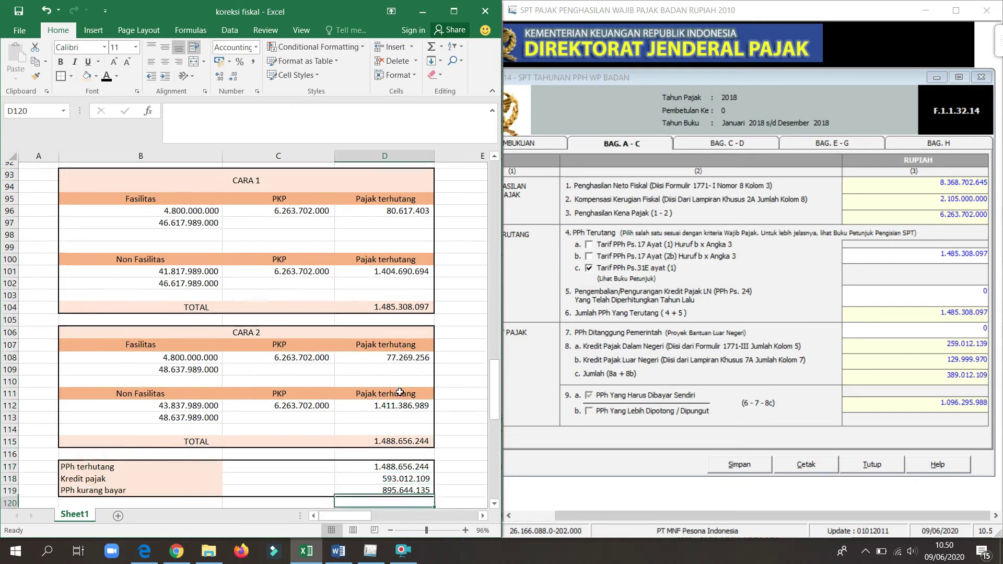
pyautogui.click(151, 389)
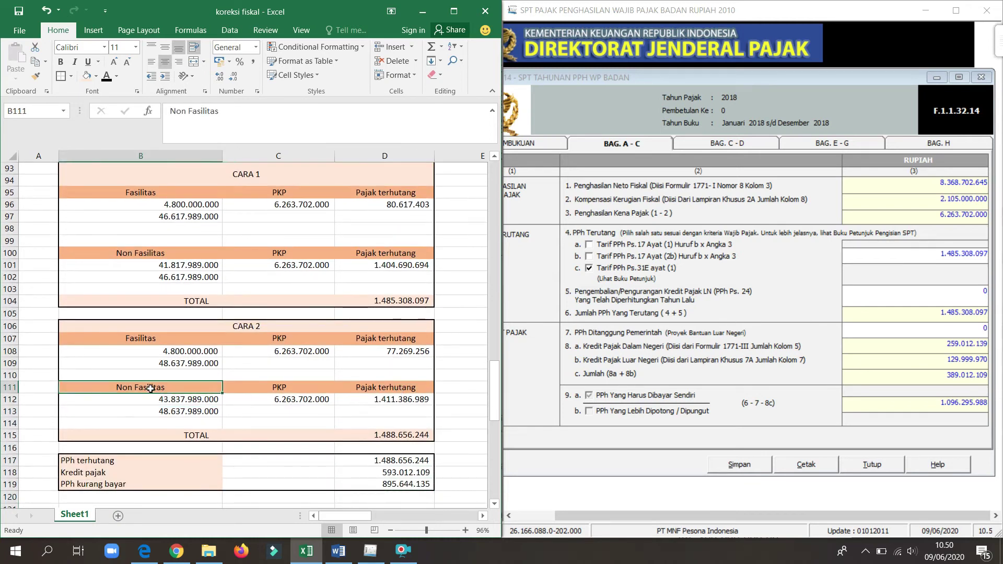
pyautogui.click(393, 403)
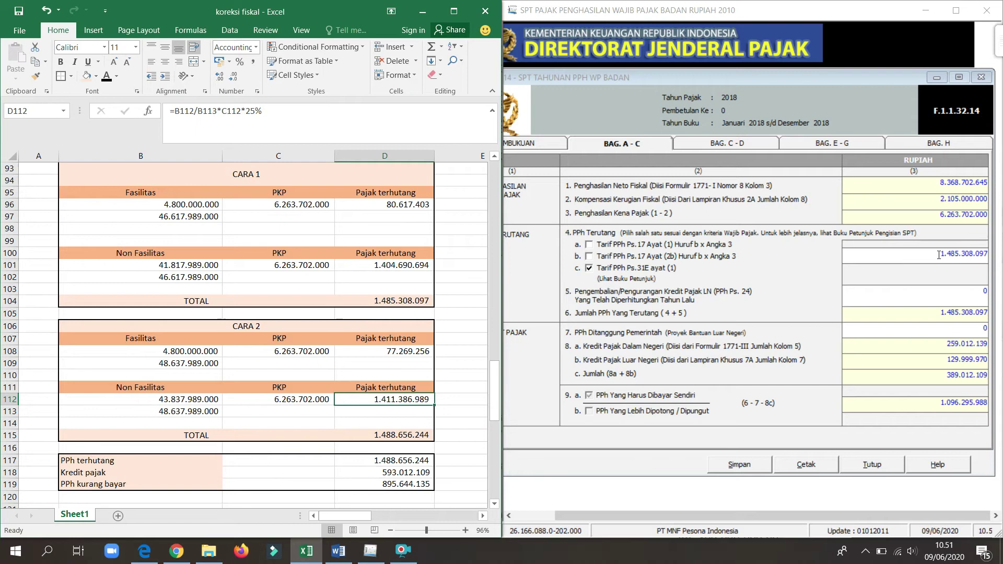
# Step: Replace the PPh terutang amount with 1.488.656.244
pyautogui.moveTo(931, 253); pyautogui.dragTo(999, 255)
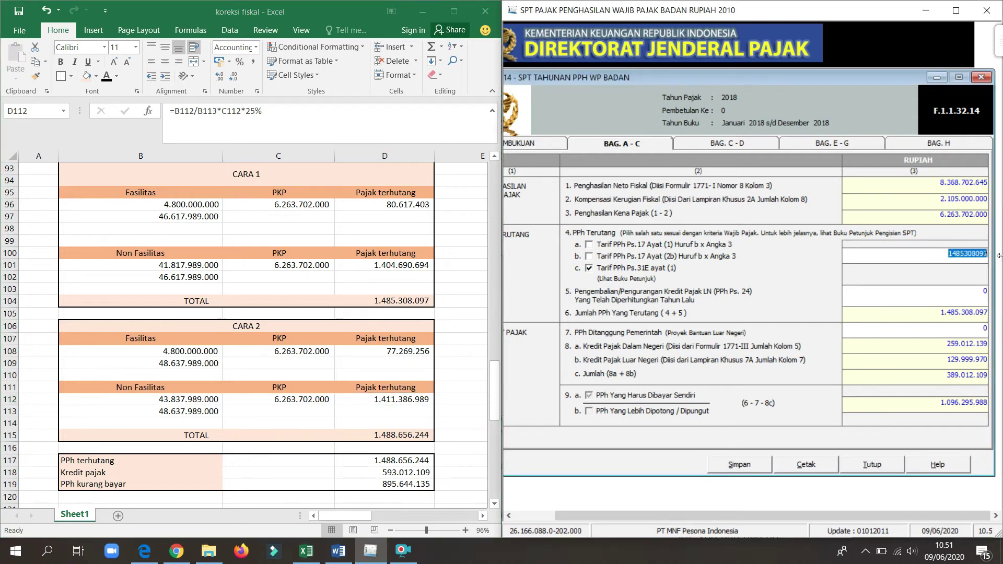
pyautogui.press('BackSpace')
pyautogui.write('1488656244')
pyautogui.press('Tab')
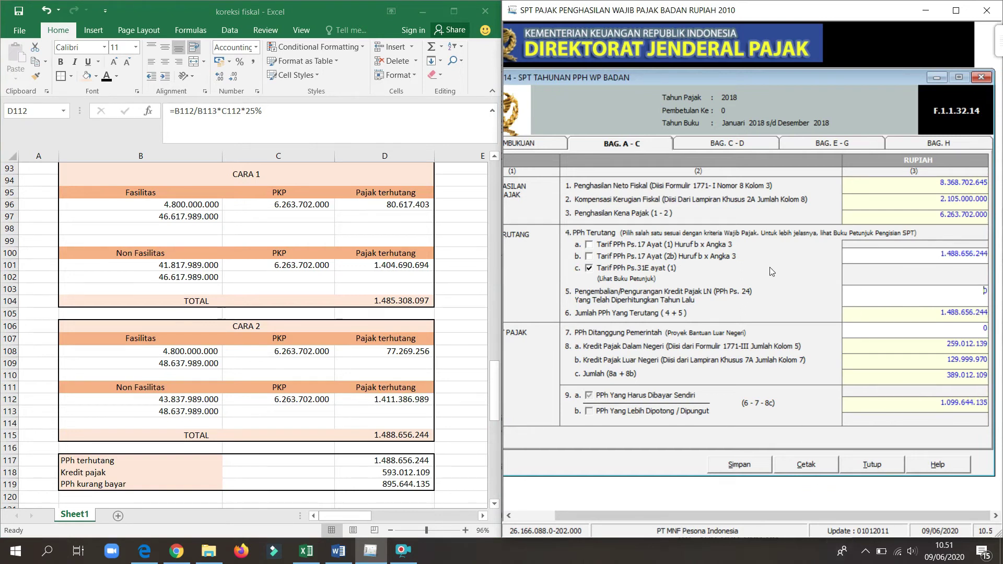
# Step: Try the Ps.17 rate options, return to Ps.31E, and re-enter PPh terutang 1.488.656.244
pyautogui.click(590, 244)
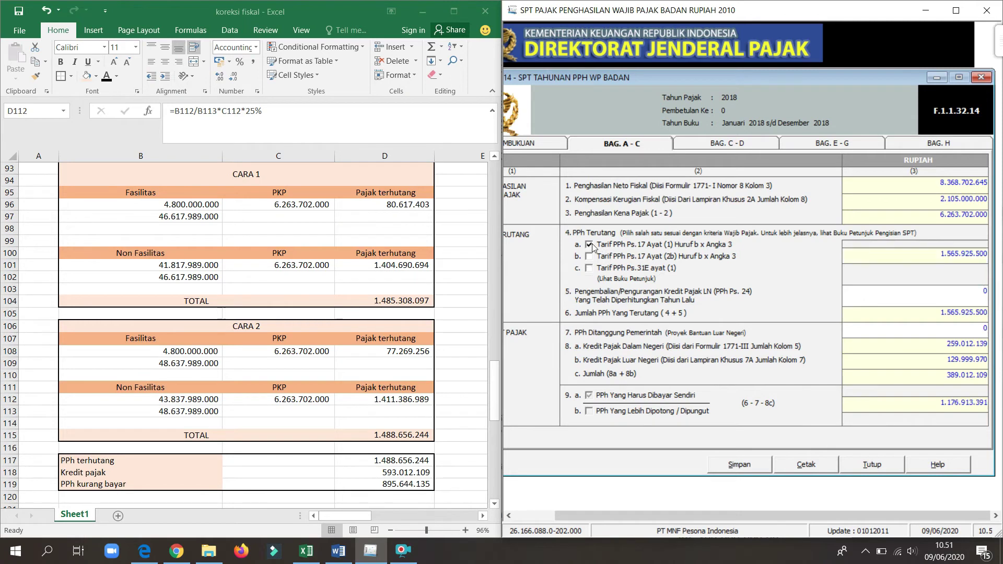
pyautogui.click(940, 253)
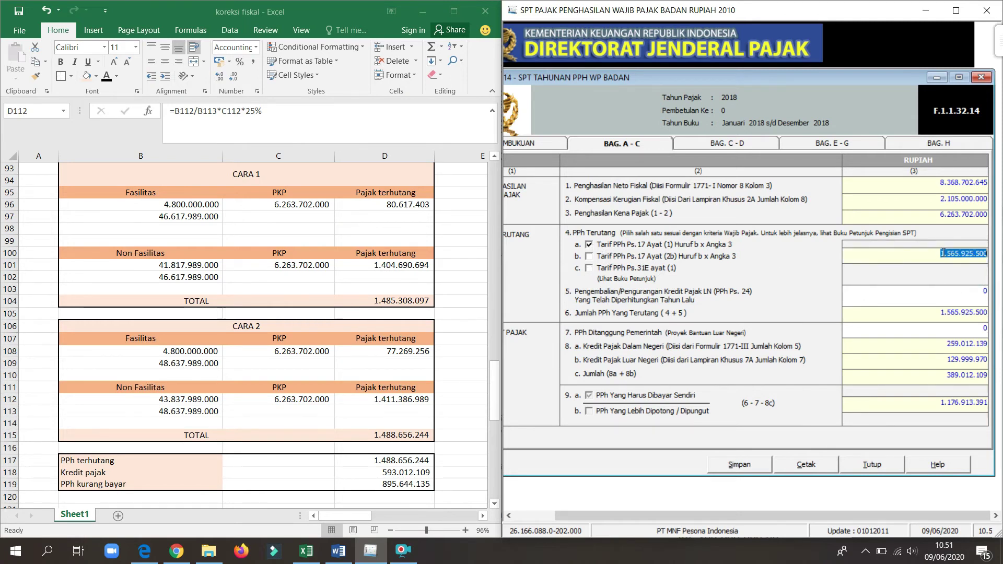
pyautogui.click(590, 256)
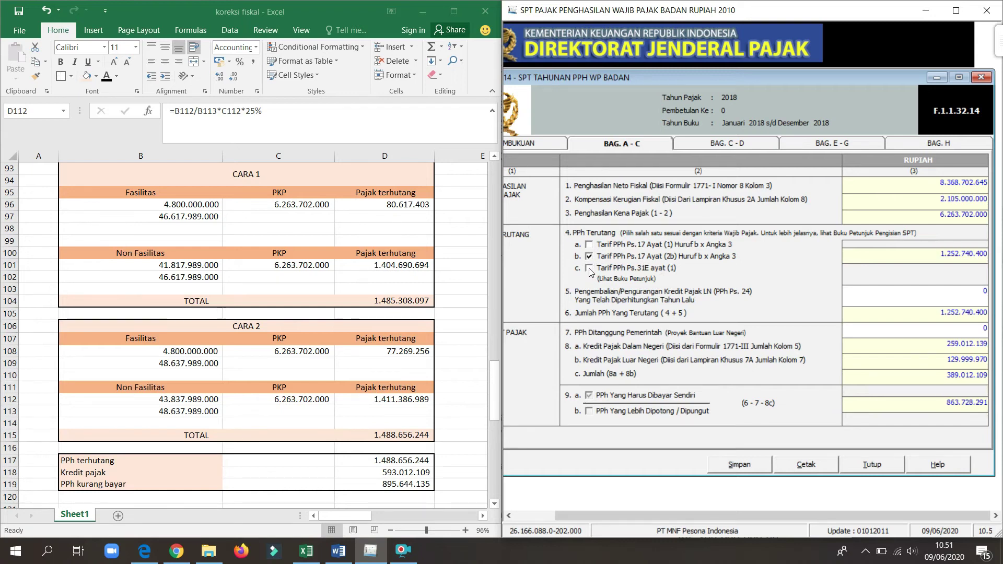
pyautogui.click(590, 268)
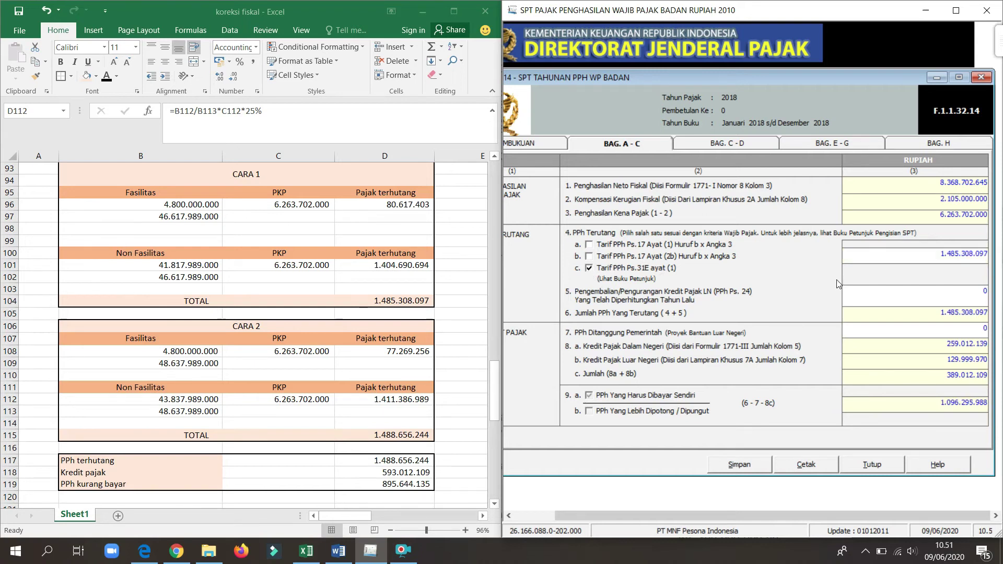
pyautogui.click(931, 255)
pyautogui.press('BackSpace')
pyautogui.write('1488656244')
pyautogui.press('Tab')
# Step: Show Bag. C–D with the 1.099.644.135 PPh kurang dibayar and dock the return on the right half
pyautogui.click(954, 15)
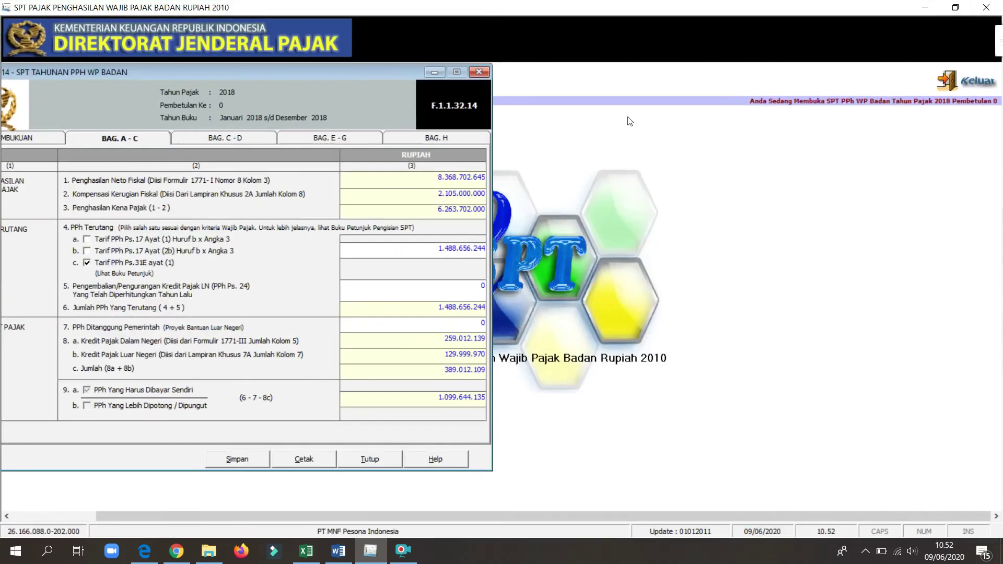
pyautogui.moveTo(371, 90); pyautogui.dragTo(646, 81)
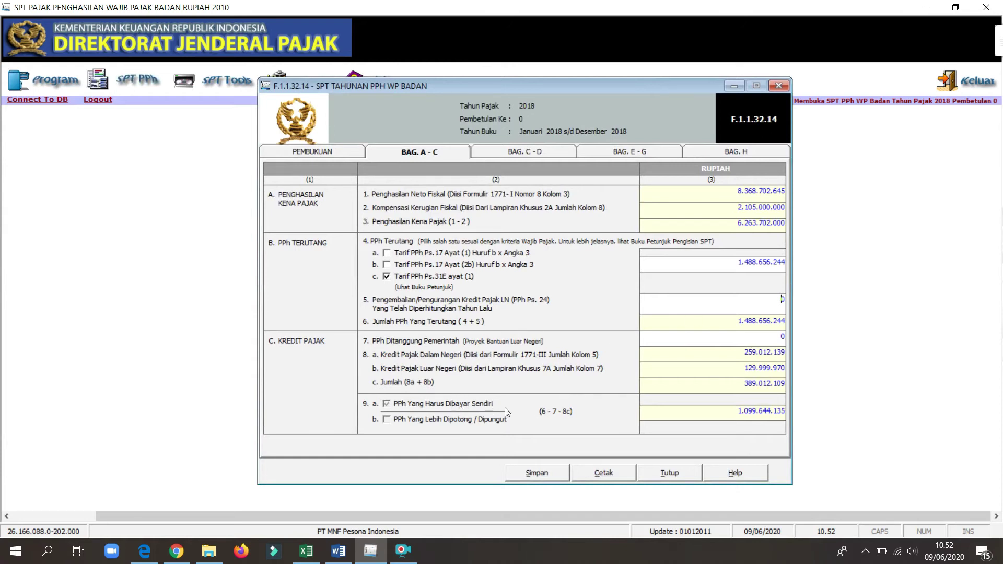
pyautogui.click(516, 154)
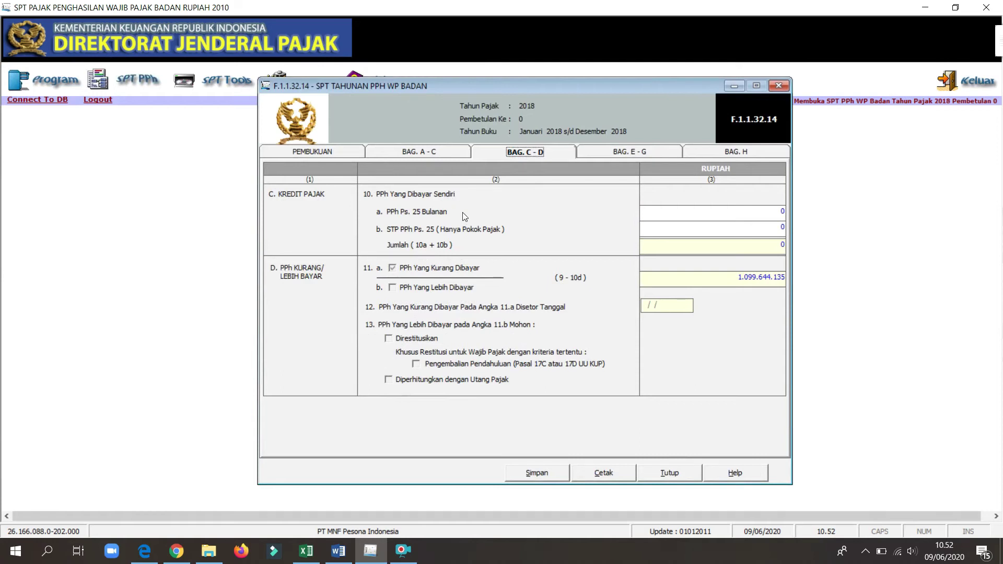
pyautogui.click(439, 147)
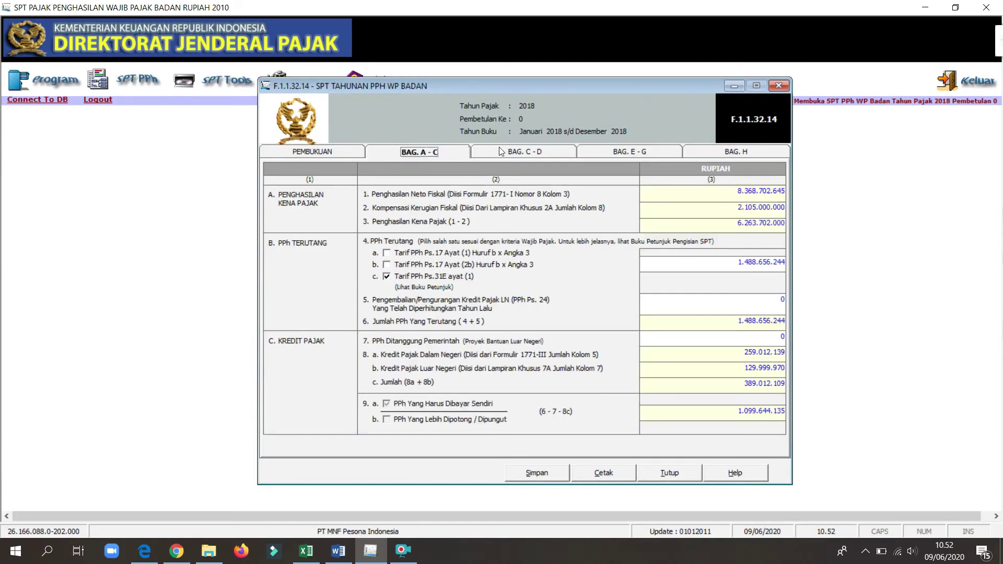
pyautogui.click(511, 152)
pyautogui.moveTo(485, 4); pyautogui.dragTo(1002, 199)
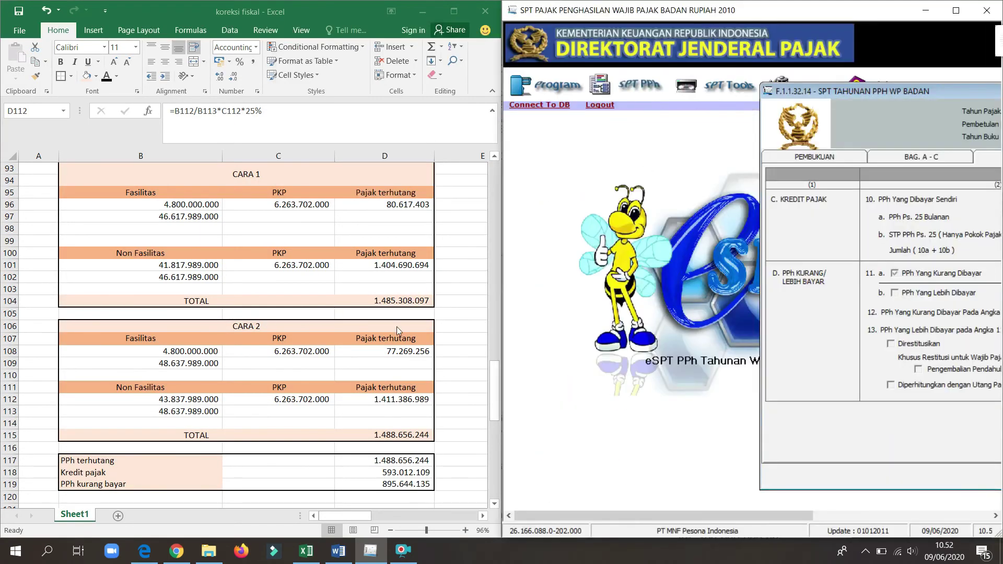
# Step: Dock the return on the right half with the tutorial Word document on the left for reference
pyautogui.hotkey('alt', 'Tab')
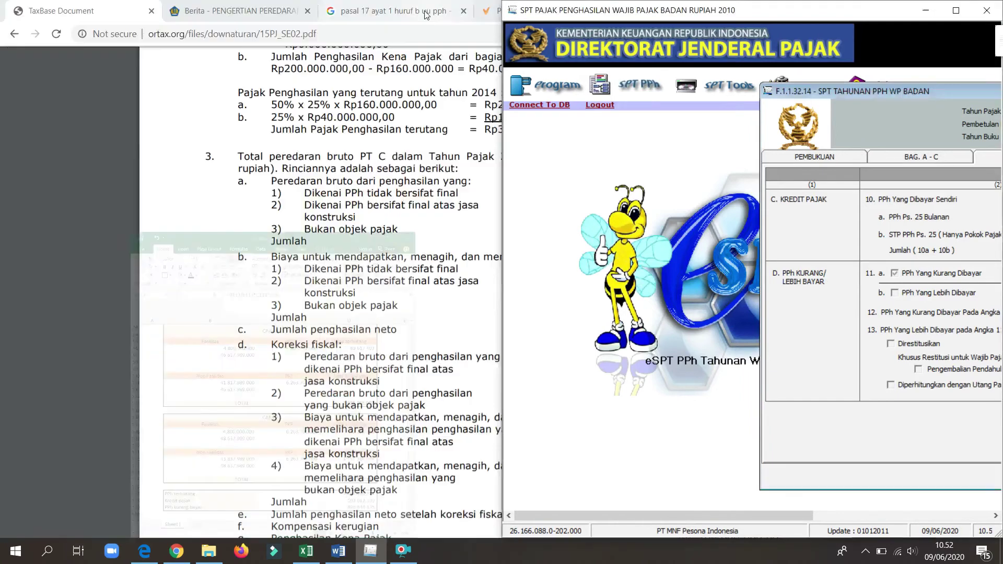
pyautogui.moveTo(725, 11); pyautogui.dragTo(1002, 99)
pyautogui.click(411, 204)
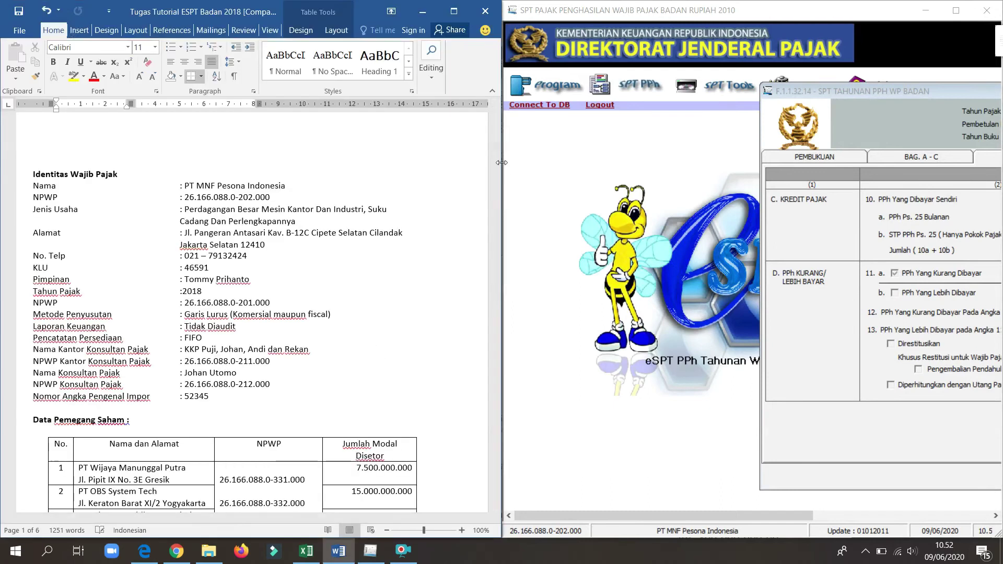
pyautogui.moveTo(492, 140); pyautogui.dragTo(518, 352)
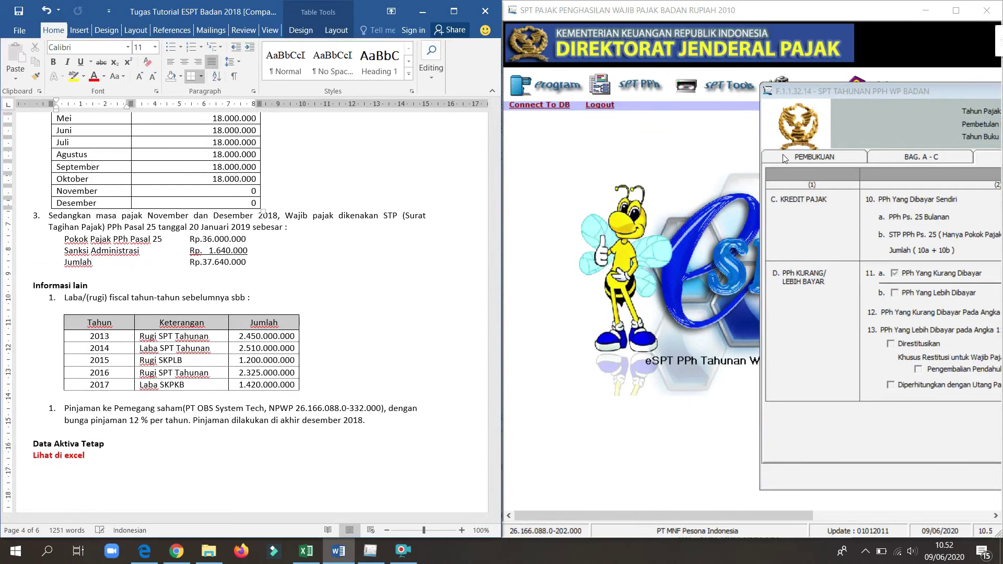
pyautogui.moveTo(866, 86); pyautogui.dragTo(540, 100)
pyautogui.press('Tab')
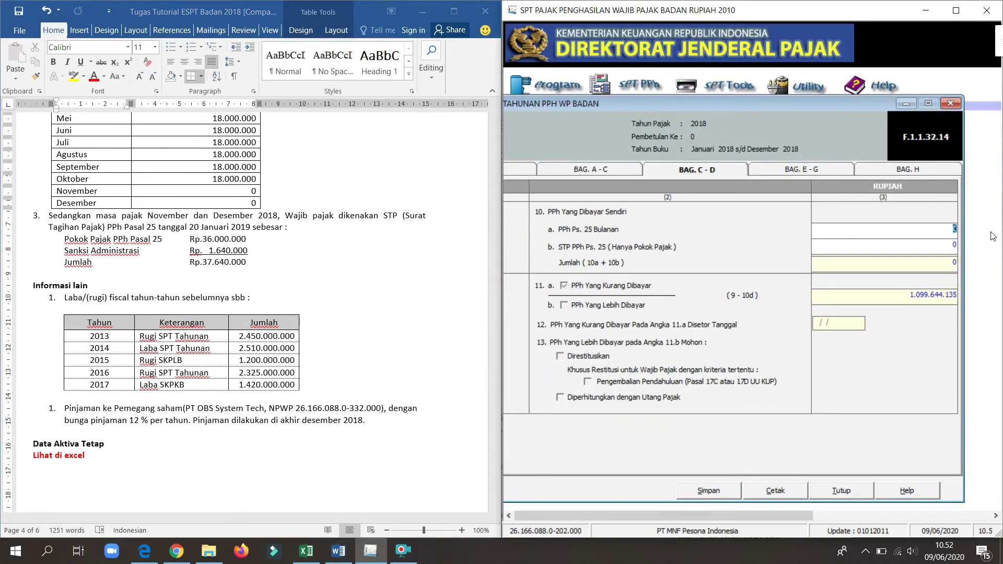
pyautogui.click(149, 240)
pyautogui.scroll(8, 150, 240)
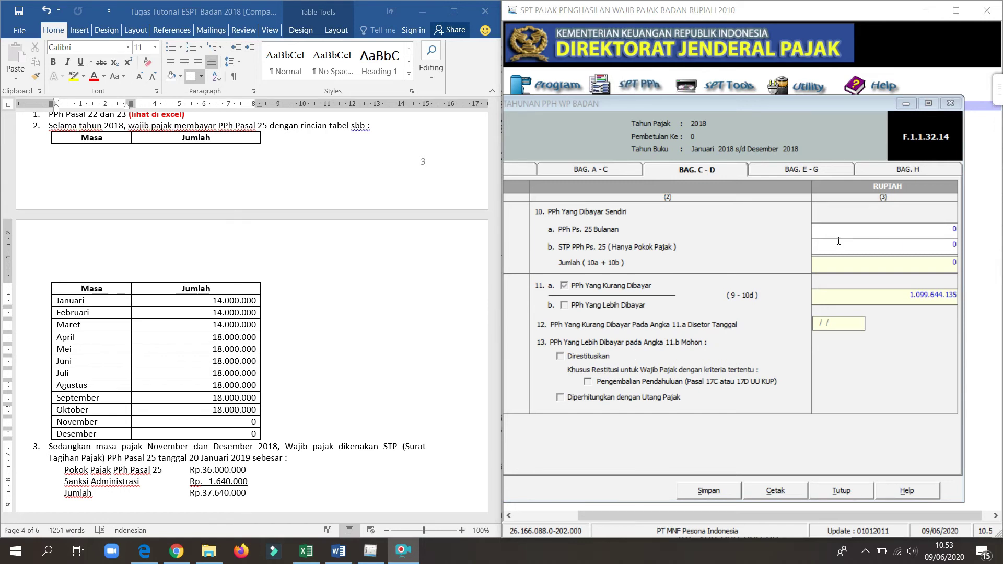
# Step: Enter 168.000.000 of PPh Ps. 25 installments and a 36.000.000 STP PPh Ps. 25 amount
pyautogui.click(915, 233)
pyautogui.write('1')
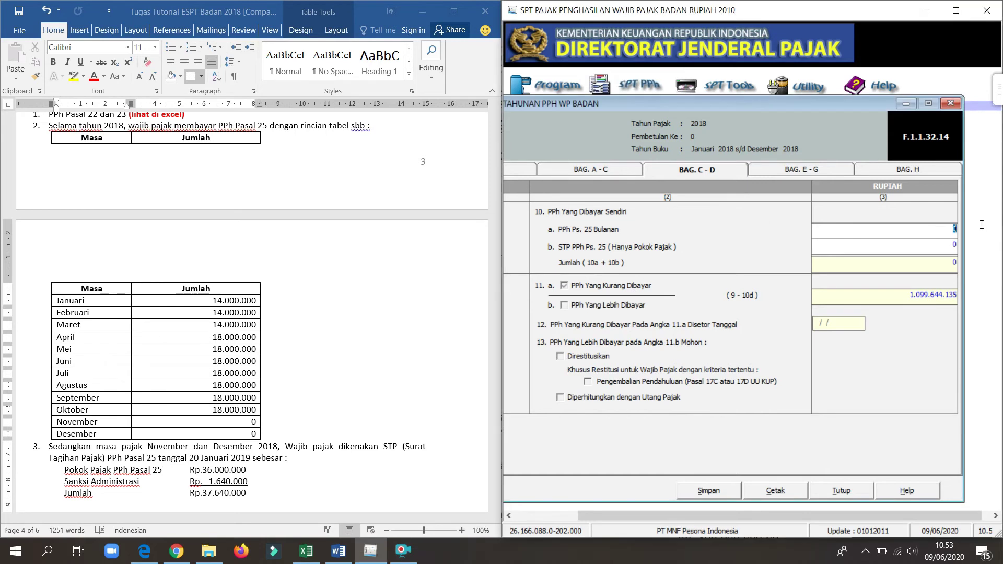
pyautogui.write('68.000.00')
pyautogui.write('0')
pyautogui.click(883, 249)
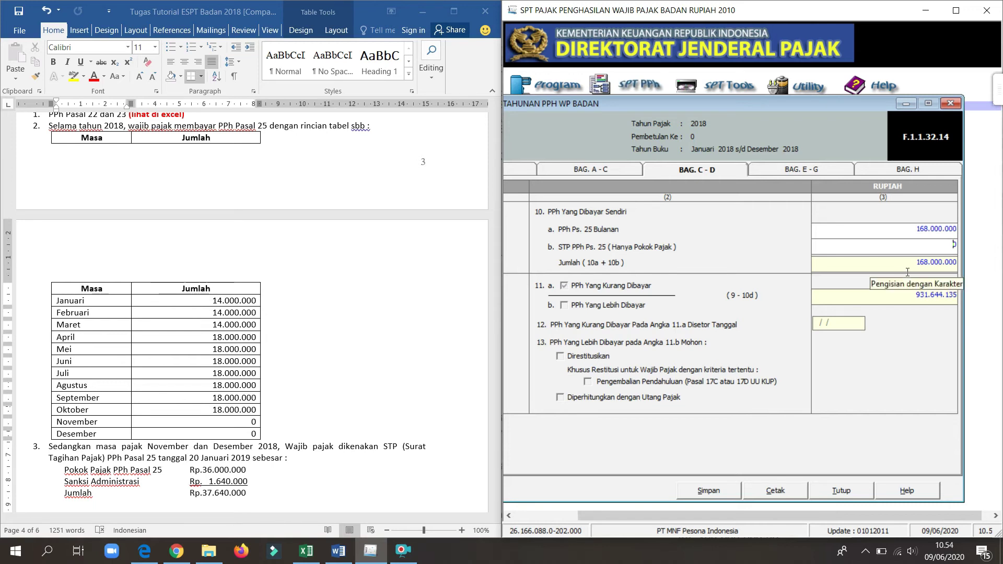
pyautogui.moveTo(944, 249); pyautogui.dragTo(993, 252)
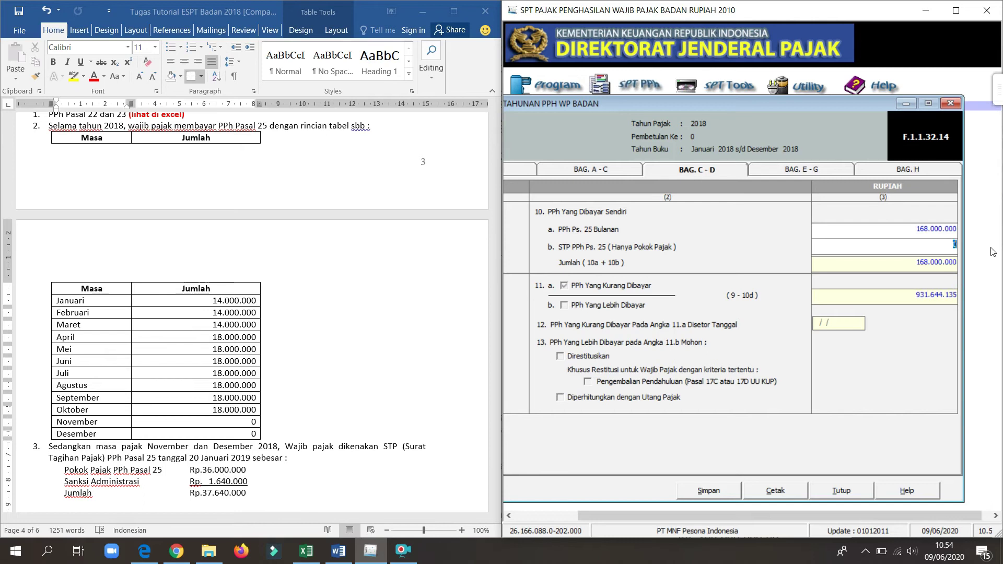
pyautogui.write('36000000')
pyautogui.click(869, 238)
pyautogui.click(832, 332)
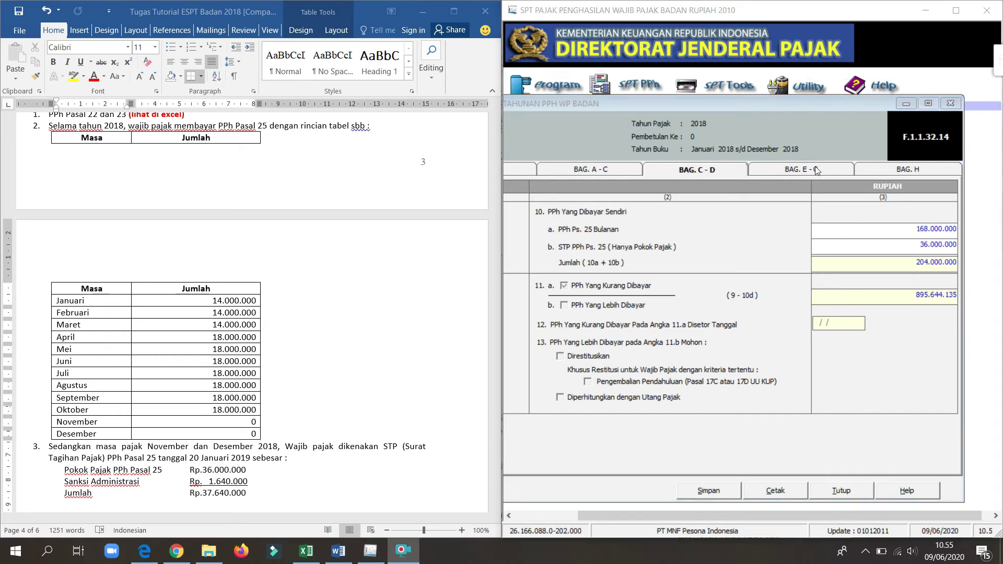
pyautogui.click(816, 169)
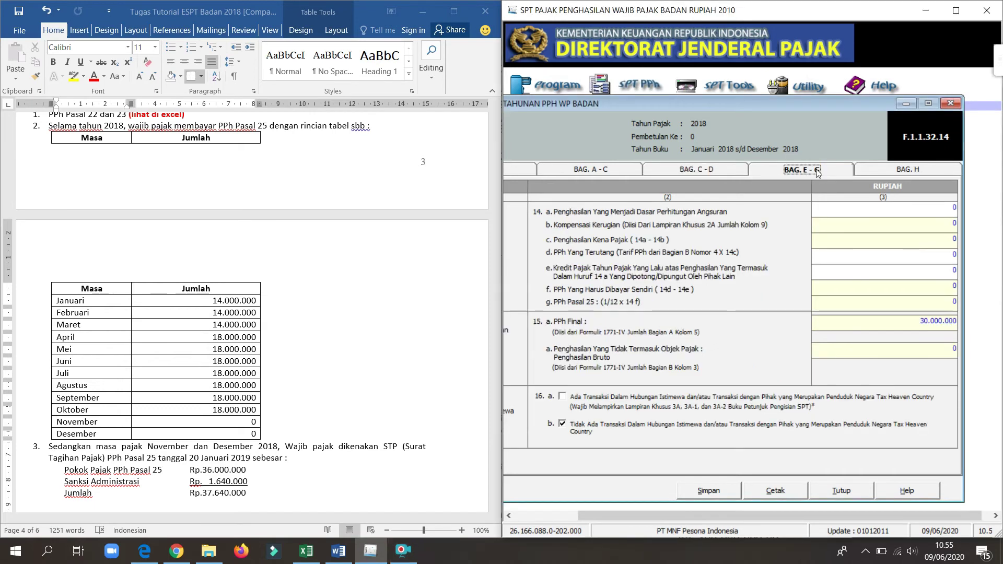
# Step: Maximize and recentre the return, re-dock it on the right half, and minimize the tutorial Word document
pyautogui.click(957, 10)
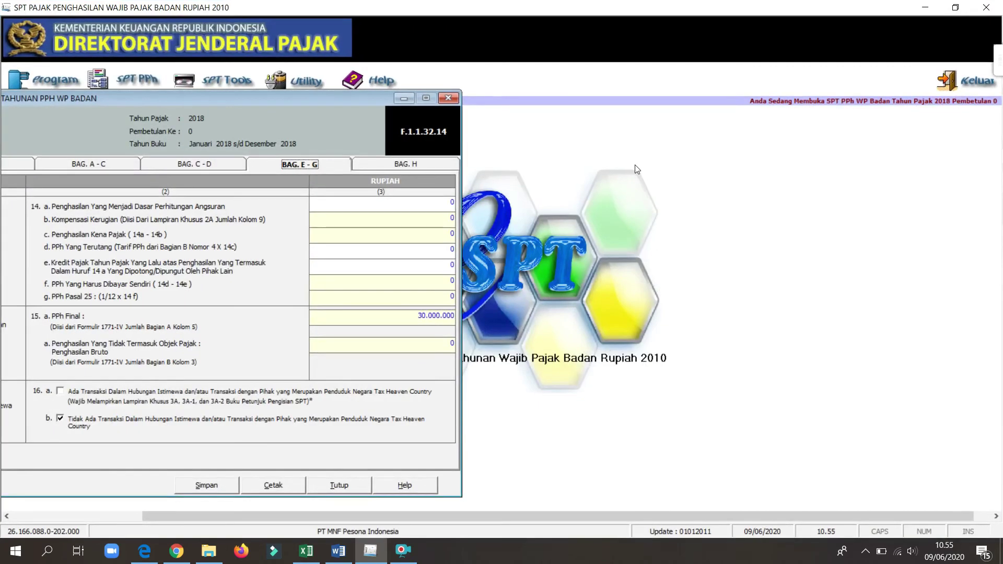
pyautogui.moveTo(250, 101); pyautogui.dragTo(506, 97)
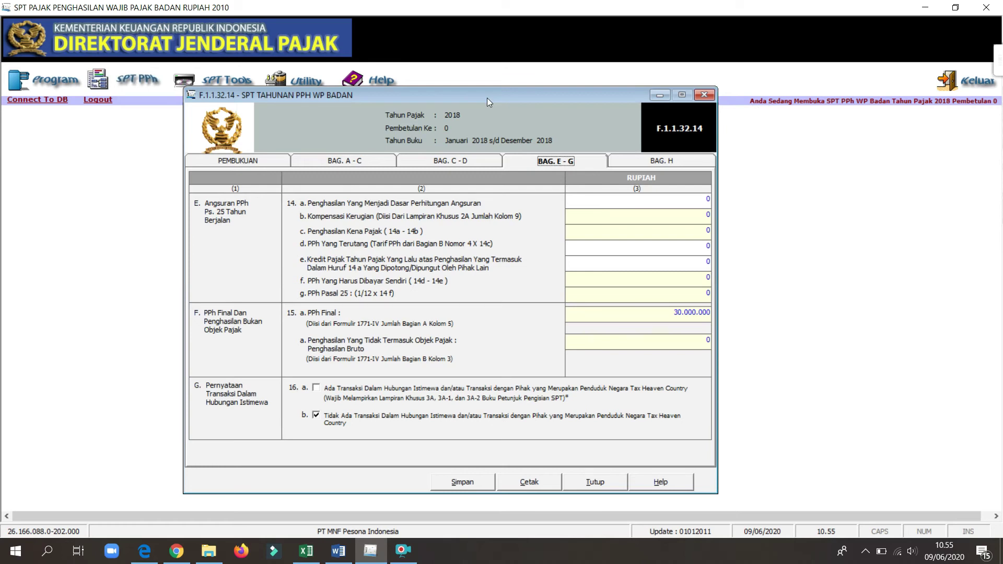
pyautogui.moveTo(462, 2); pyautogui.dragTo(1002, 210)
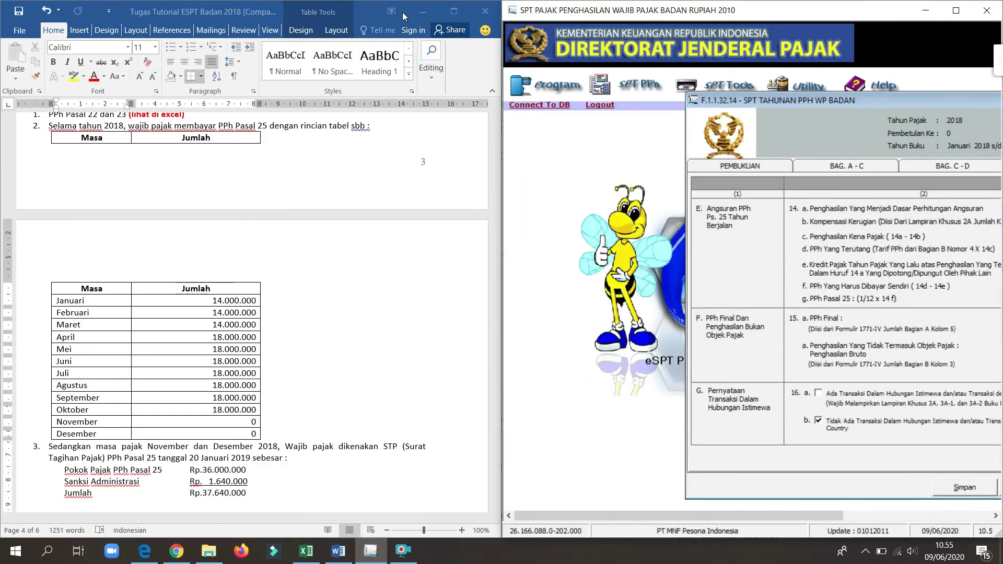
pyautogui.click(421, 12)
pyautogui.moveTo(728, 13); pyautogui.dragTo(1002, 139)
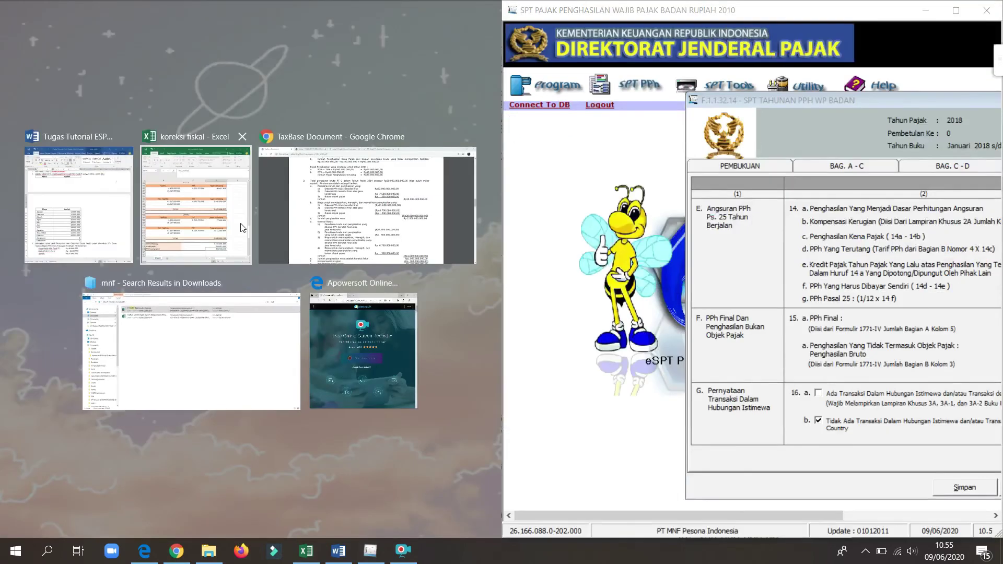
# Step: Place the koreksi fiskal workbook on the left and scroll to the PPH 25 table with net income 6.348.702.645
pyautogui.click(214, 218)
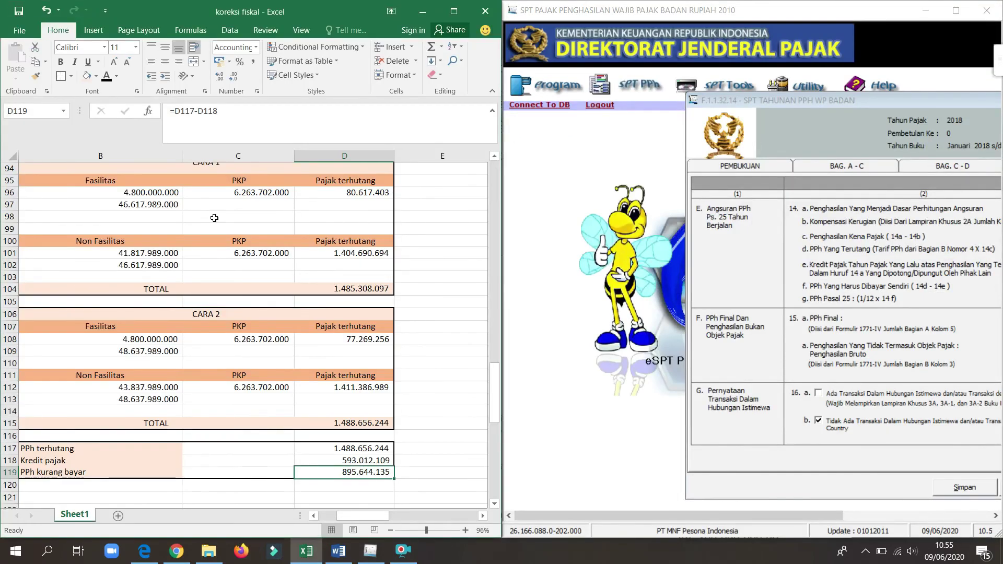
pyautogui.moveTo(357, 518); pyautogui.dragTo(337, 519)
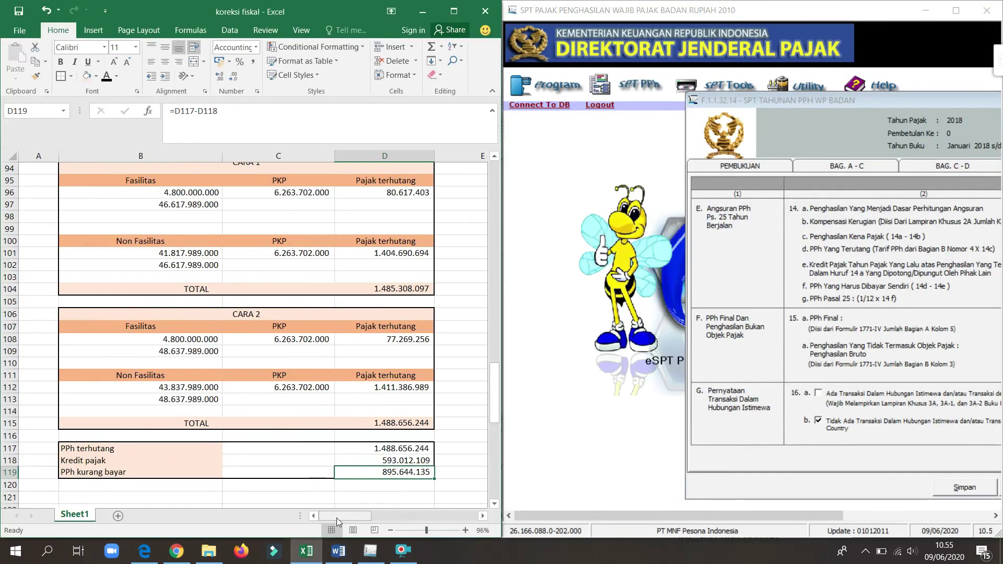
pyautogui.moveTo(494, 407); pyautogui.dragTo(489, 333)
pyautogui.moveTo(340, 519); pyautogui.dragTo(428, 525)
pyautogui.moveTo(494, 319); pyautogui.dragTo(496, 385)
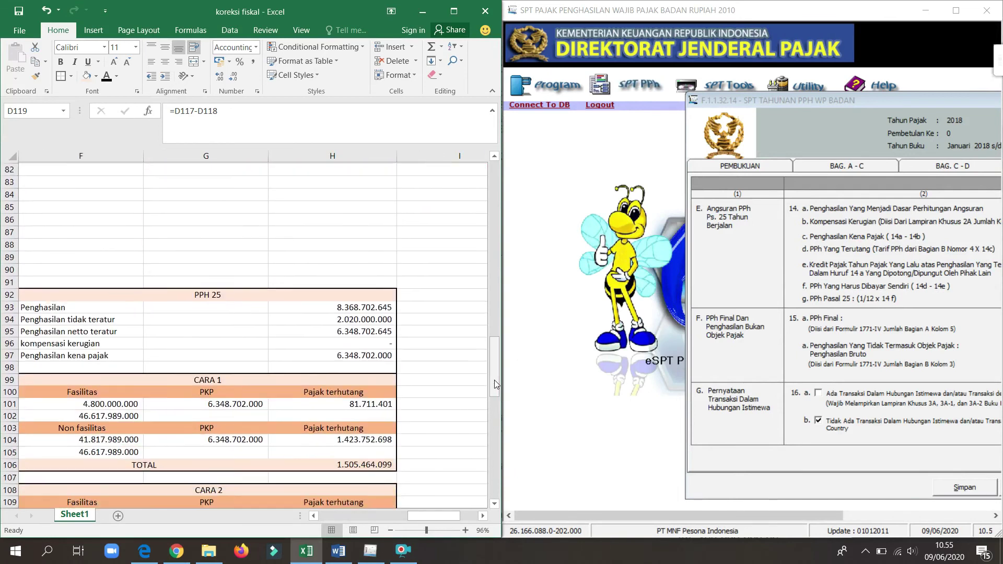
pyautogui.moveTo(419, 516); pyautogui.dragTo(411, 516)
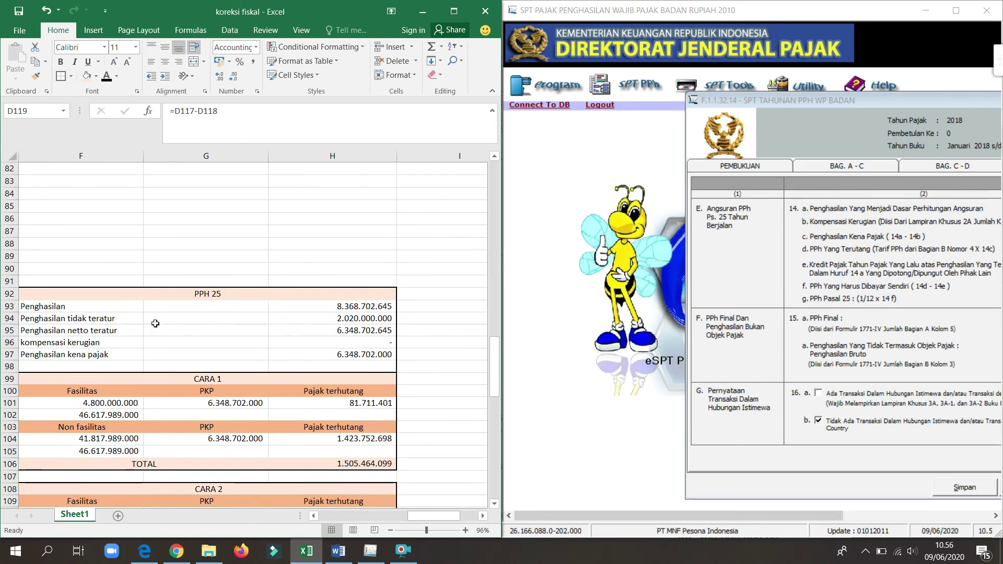
pyautogui.moveTo(425, 516); pyautogui.dragTo(406, 516)
pyautogui.moveTo(491, 376); pyautogui.dragTo(483, 263)
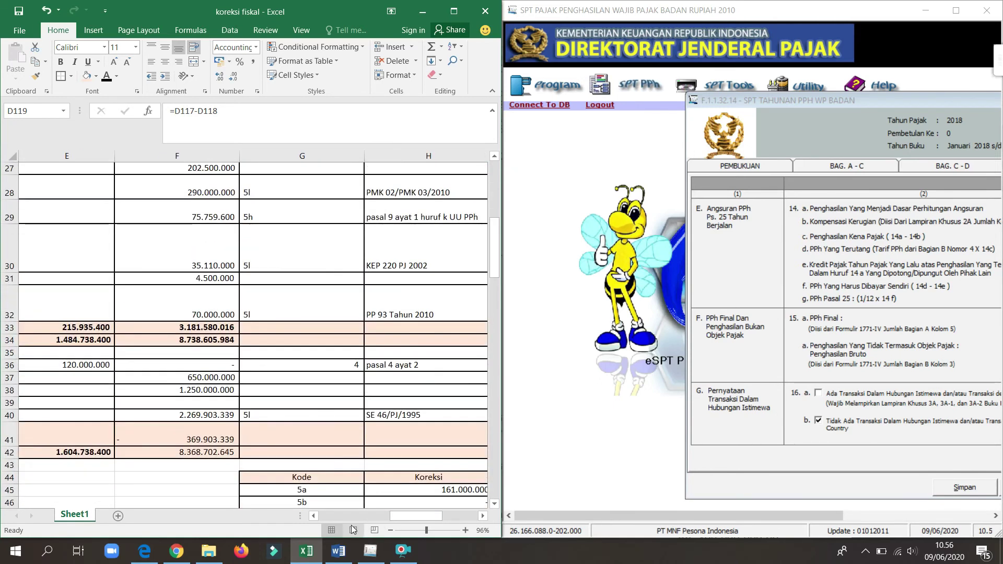
pyautogui.moveTo(417, 516); pyautogui.dragTo(362, 517)
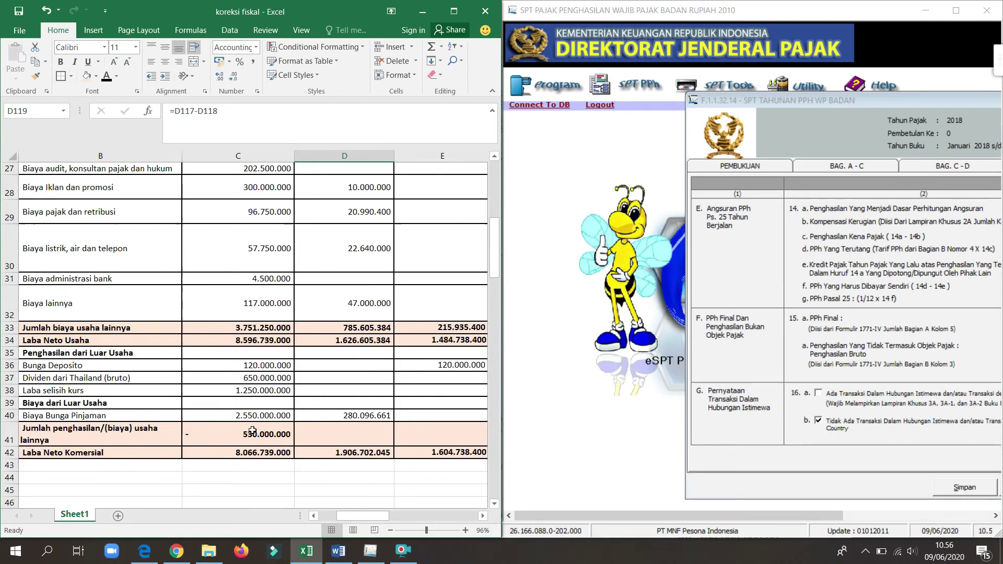
pyautogui.moveTo(362, 516); pyautogui.dragTo(433, 518)
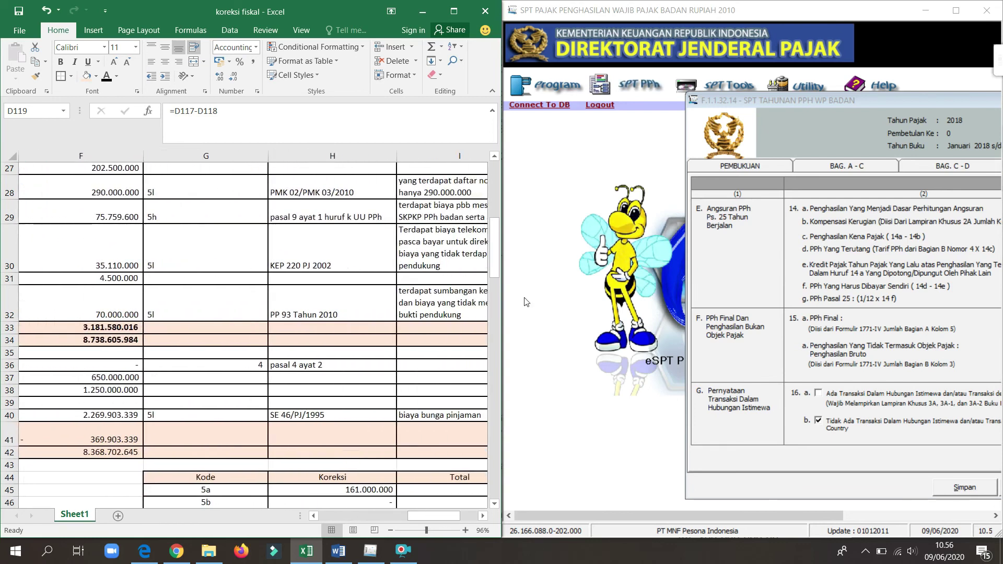
pyautogui.moveTo(494, 256); pyautogui.dragTo(445, 372)
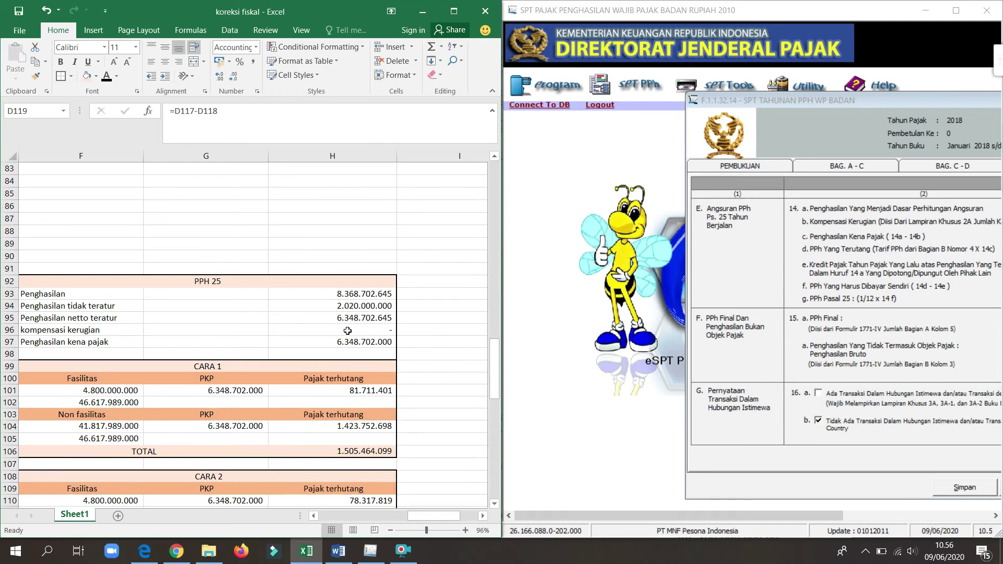
pyautogui.click(135, 330)
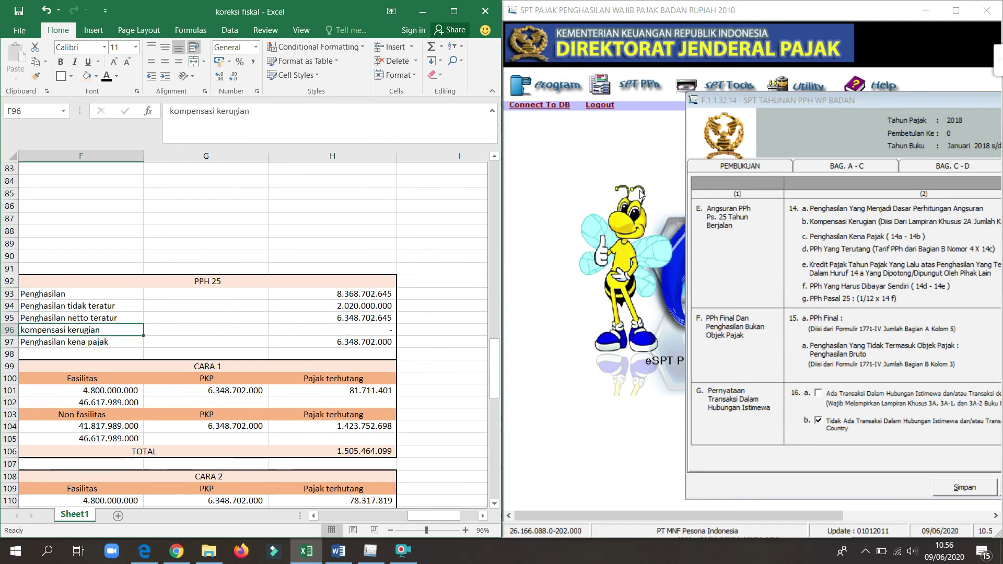
pyautogui.moveTo(825, 100); pyautogui.dragTo(564, 98)
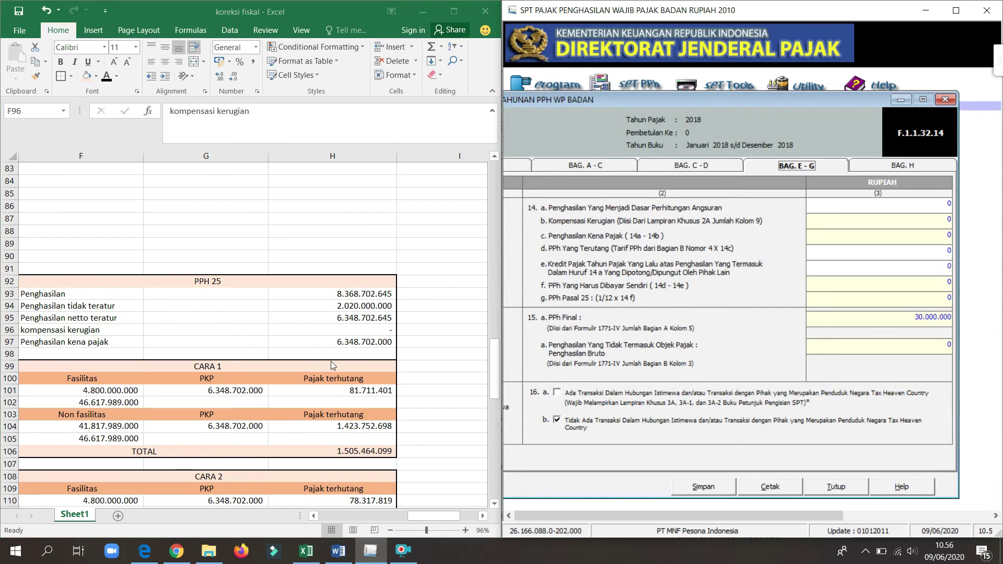
# Step: Enter 6.348.702.645 in item 14a so PPh Pasal 25 computes to 125.455.341
pyautogui.hotkey('alt', 'Tab')
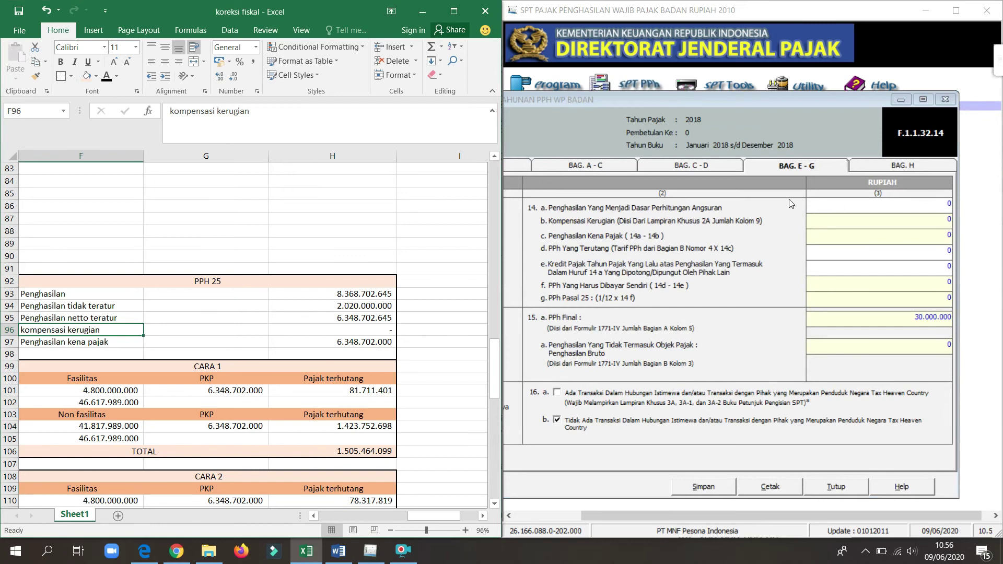
pyautogui.click(926, 204)
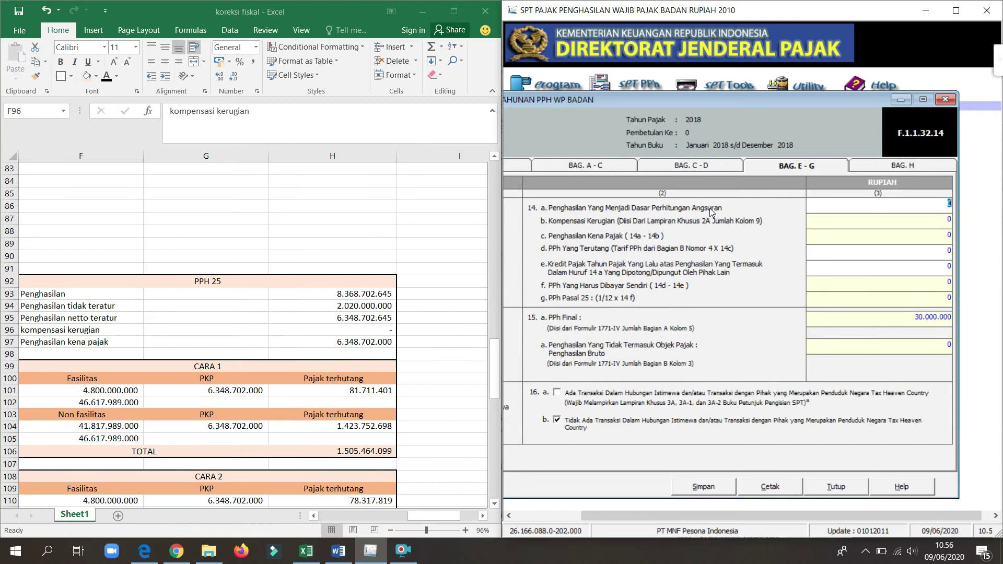
pyautogui.write('6')
pyautogui.write('34')
pyautogui.write('8')
pyautogui.write('702')
pyautogui.write('0')
pyautogui.write('645')
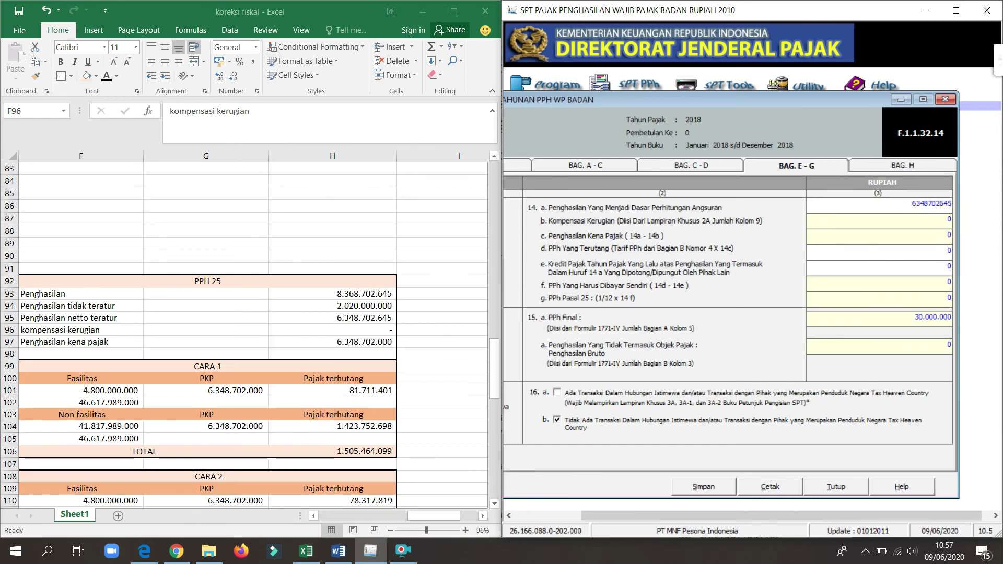
pyautogui.press('Tab')
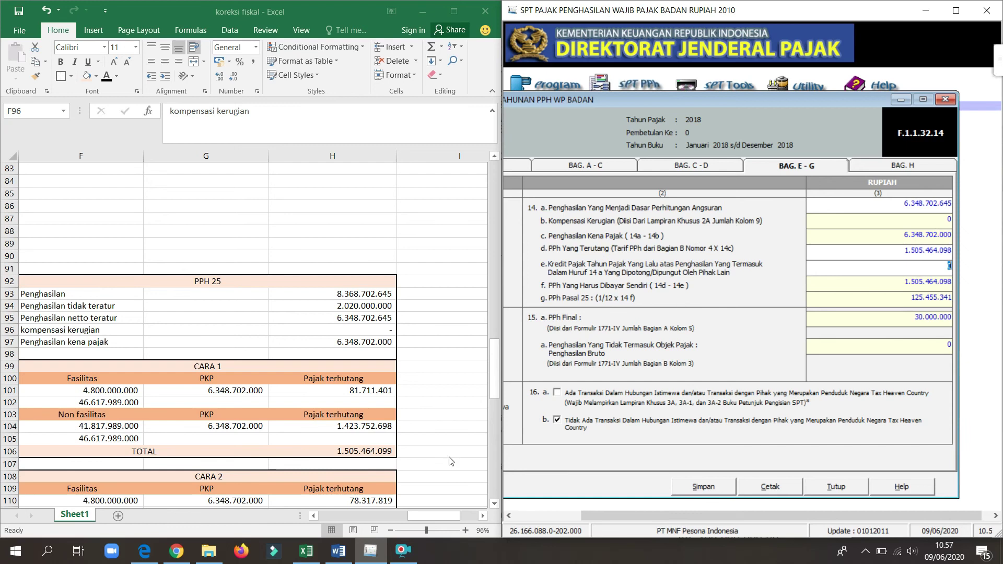
pyautogui.click(430, 516)
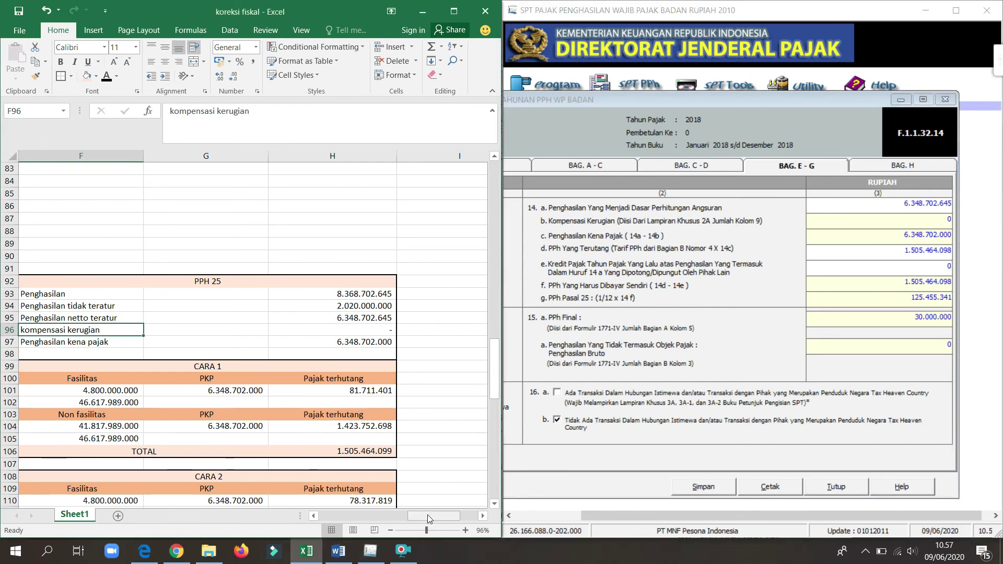
# Step: Step from the CARA 2 heading to the PPh pasal 22 tax credit amounts in the sheet
pyautogui.moveTo(427, 516); pyautogui.dragTo(363, 512)
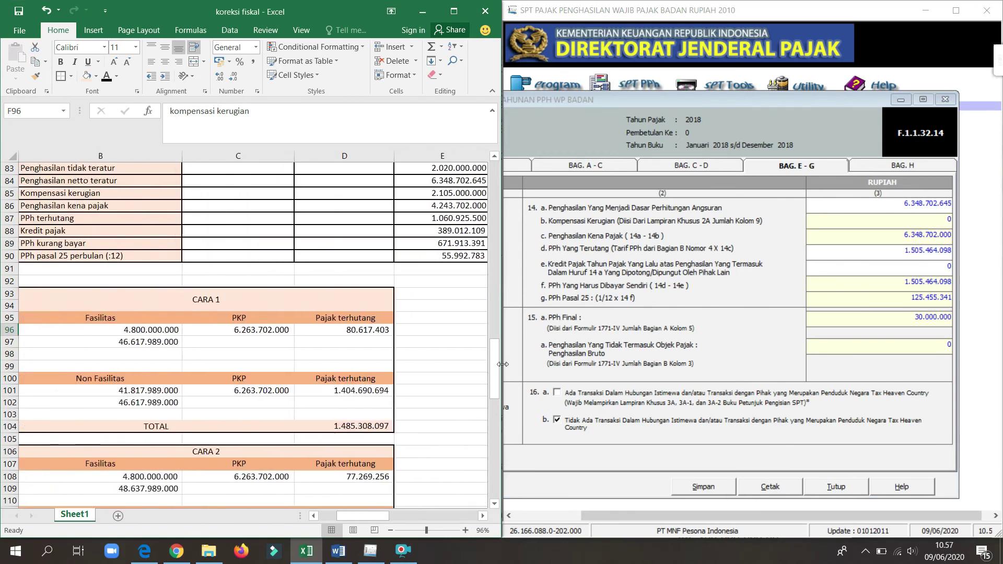
pyautogui.click(233, 450)
pyautogui.press('Left')
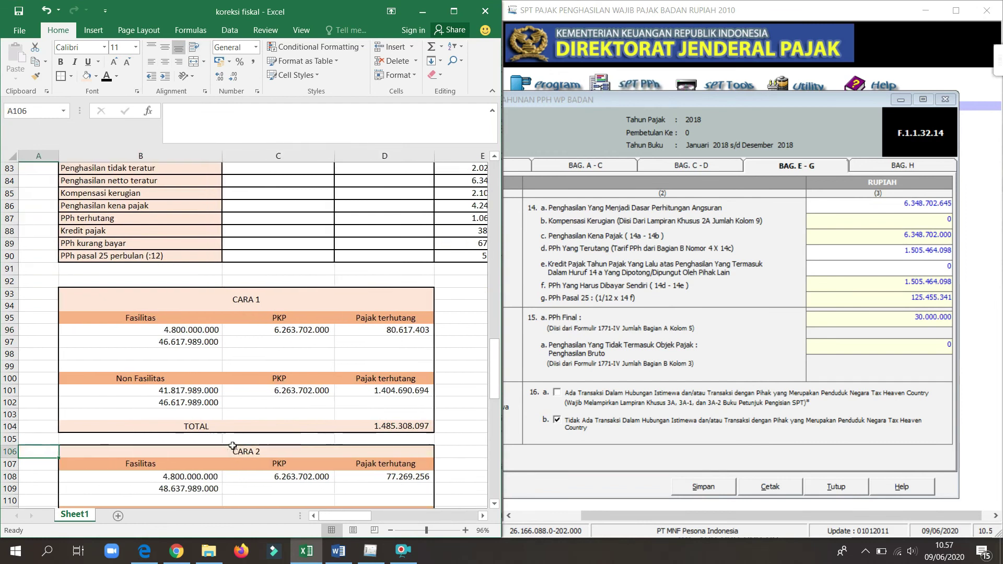
pyautogui.scroll(10, 333, 432)
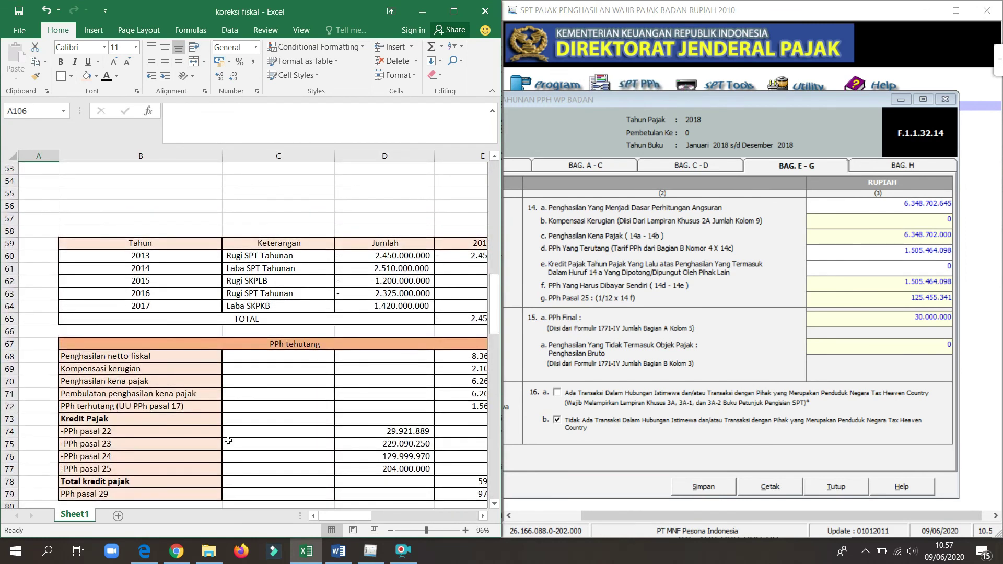
pyautogui.click(137, 429)
pyautogui.press('Right')
pyautogui.press('Right')
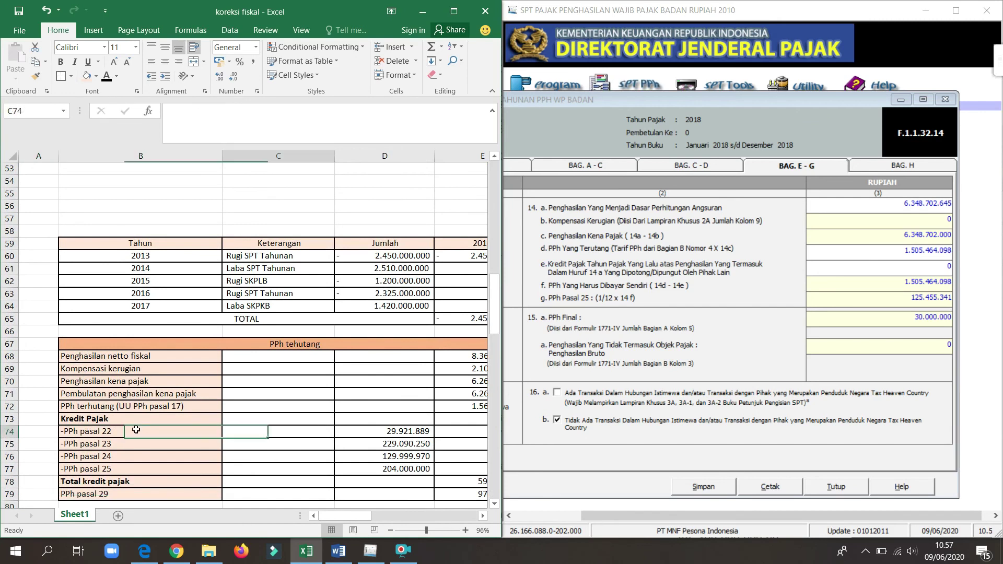
pyautogui.press('Down')
pyautogui.press('Down')
pyautogui.press('Down')
pyautogui.press('Down')
pyautogui.press('Down')
pyautogui.press('Down')
pyautogui.press('Down')
pyautogui.press('Down')
pyautogui.press('Down')
pyautogui.press('Down')
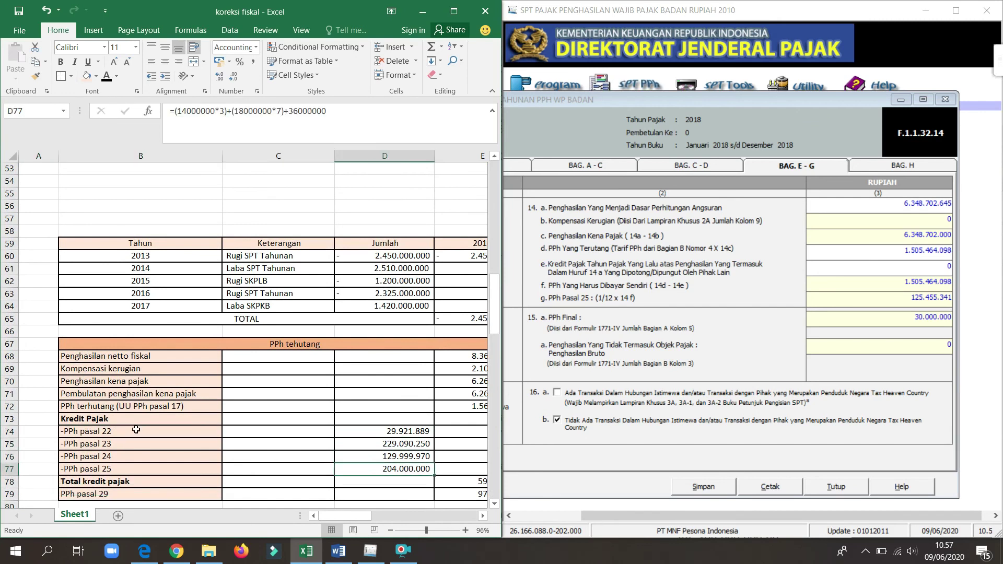
# Step: Move down to the PPh 25 angsuran blocks and the PPh kurang bayar row
pyautogui.press('Down')
pyautogui.press('Down')
pyautogui.press('Down')
pyautogui.press('Down')
pyautogui.press('Down')
pyautogui.press('Down')
pyautogui.press('Down')
pyautogui.press('Down')
pyautogui.press('Down')
pyautogui.press('Down')
pyautogui.press('Down')
pyautogui.press('Right')
pyautogui.press('Right')
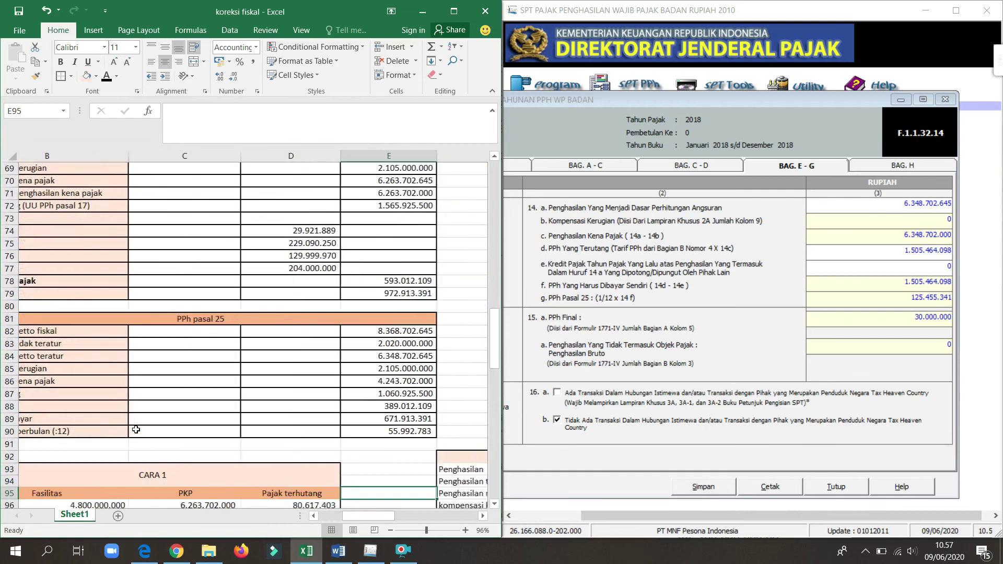
pyautogui.press('Down')
pyautogui.press('Right')
pyautogui.press('Right')
pyautogui.press('Down')
pyautogui.press('Down')
pyautogui.press('Down')
pyautogui.press('Down')
pyautogui.press('Down')
pyautogui.press('Down')
pyautogui.press('Down')
pyautogui.press('Down')
pyautogui.press('Down')
pyautogui.press('Down')
pyautogui.press('Down')
pyautogui.press('Down')
pyautogui.press('Down')
pyautogui.press('Down')
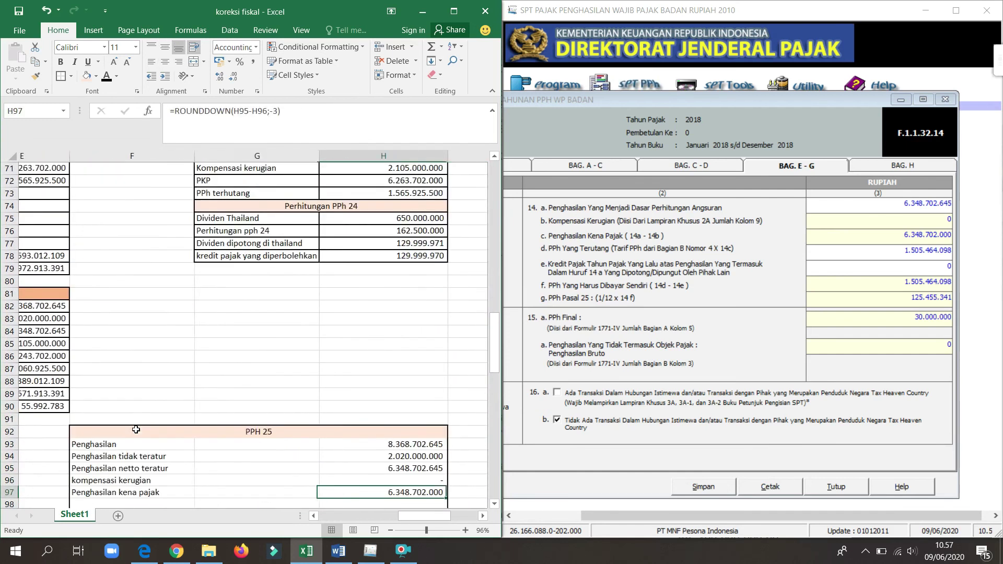
pyautogui.scroll(-6, 136, 428)
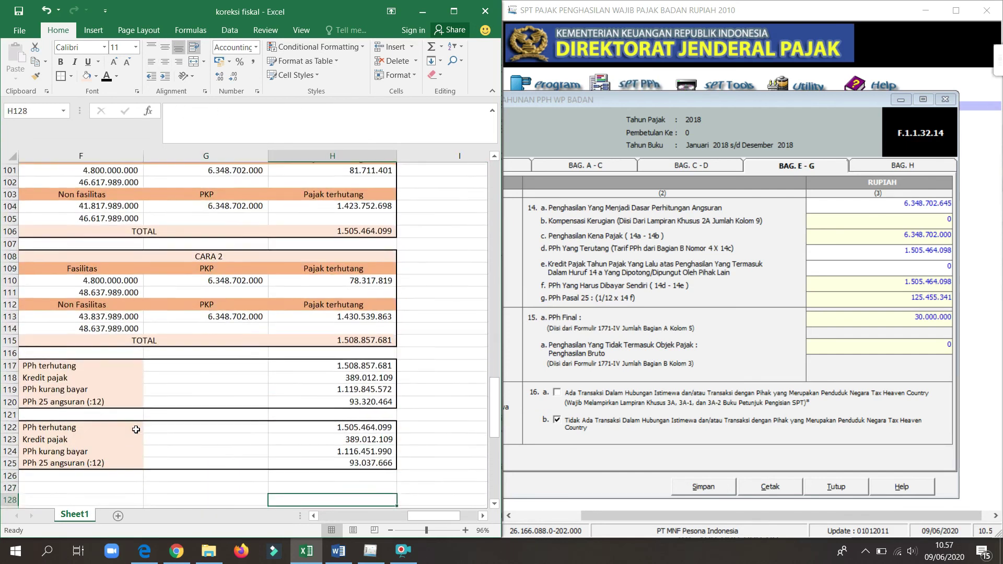
pyautogui.click(78, 386)
pyautogui.press('Right')
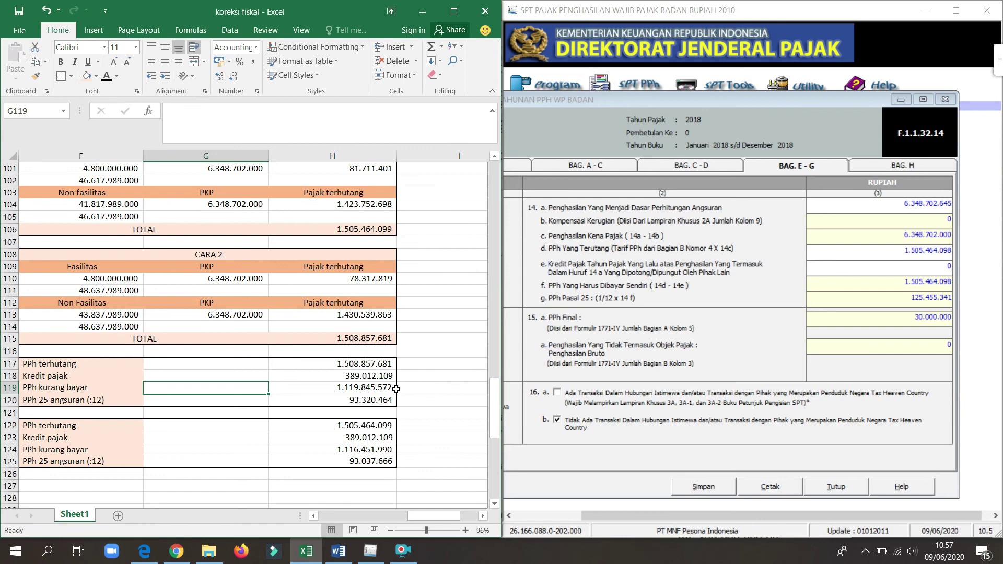
# Step: Enter 389.012.109 as the item 14e prior-year tax credit
pyautogui.click(947, 268)
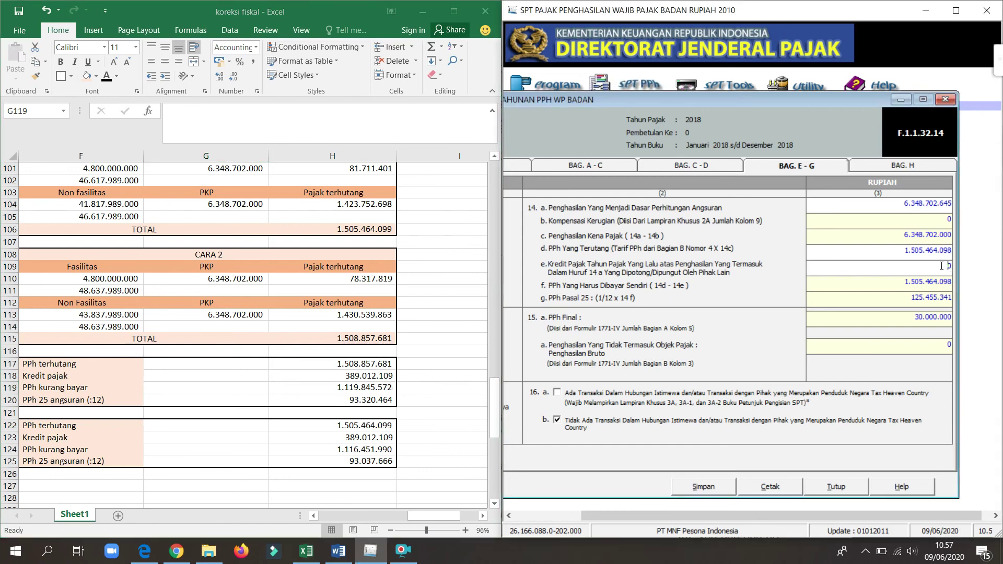
pyautogui.write('389.012.109')
pyautogui.press('Tab')
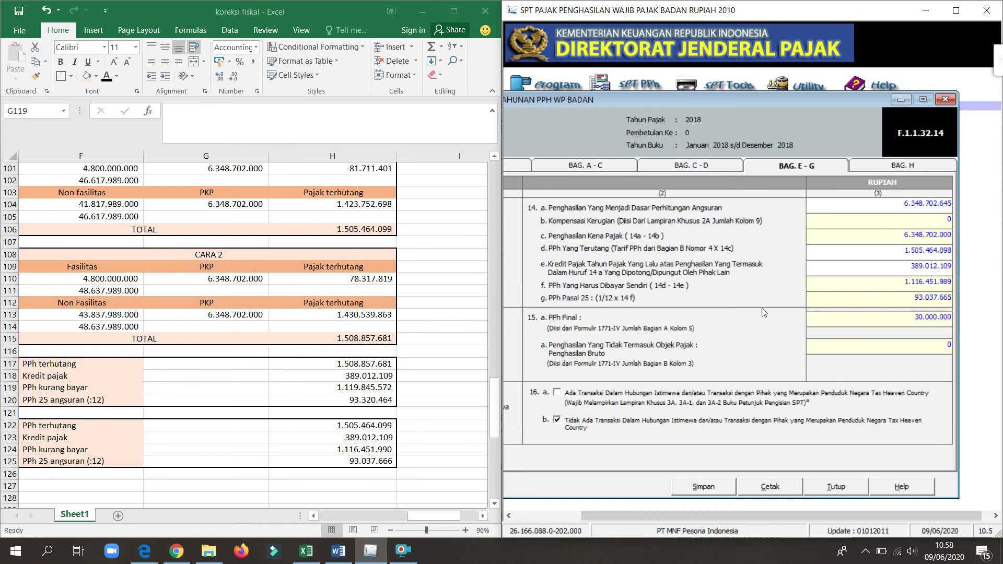
# Step: Compare the Excel installment formula =H119/12 with the 14g PPh 25 value of 93.037.665
pyautogui.click(257, 408)
pyautogui.press('Down')
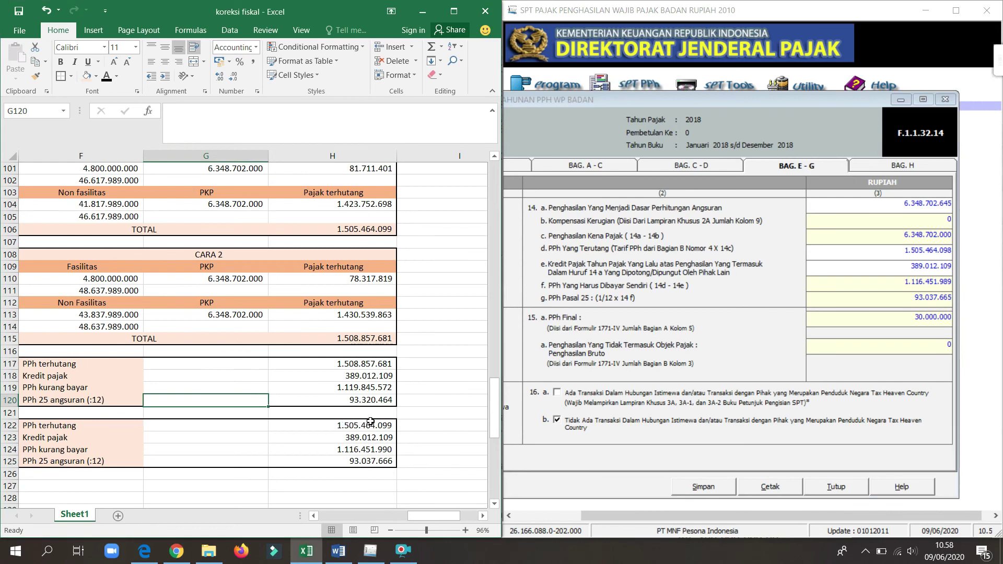
pyautogui.click(334, 404)
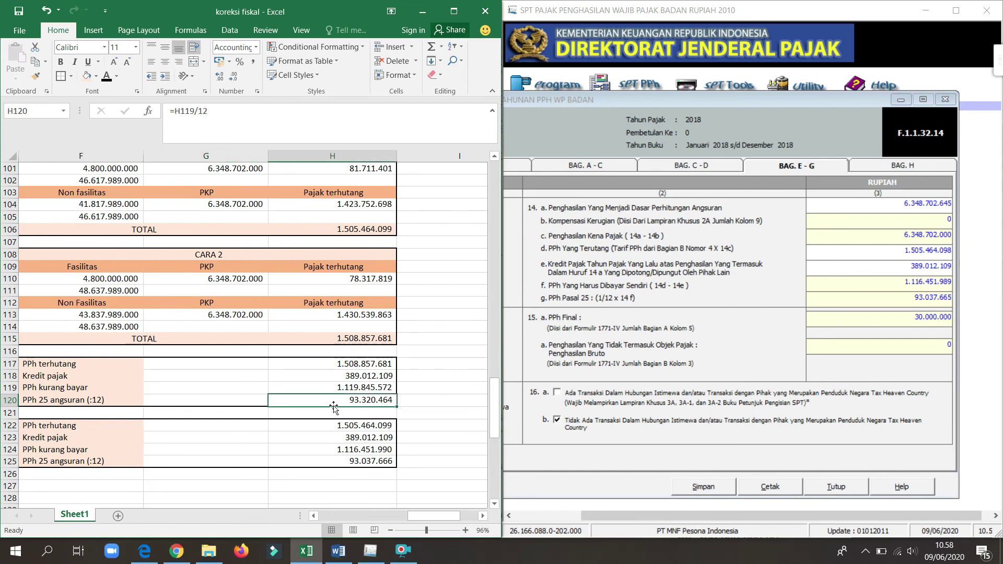
pyautogui.press('Left')
pyautogui.press('Left')
pyautogui.press('Left')
pyautogui.press('Right')
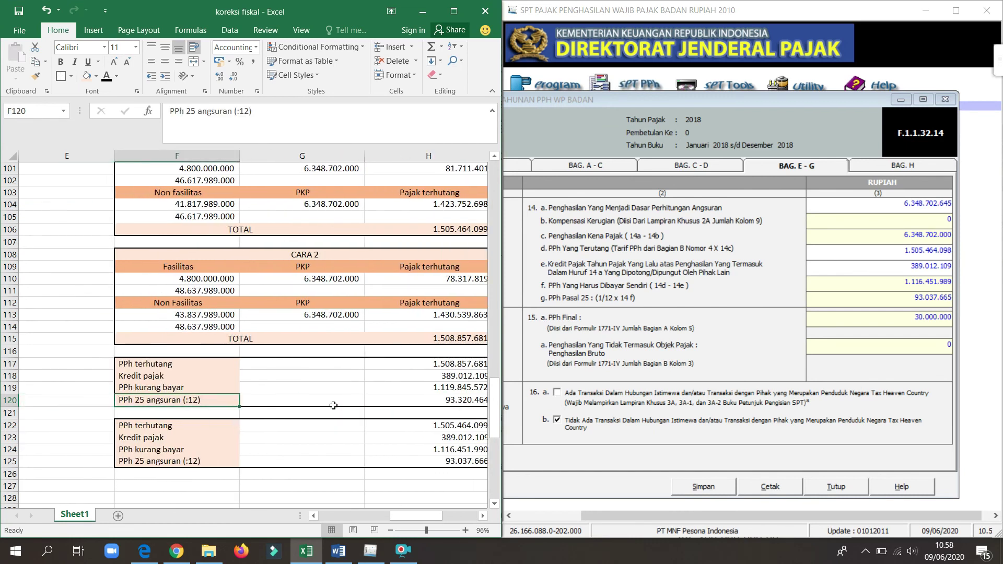
pyautogui.press('Right')
pyautogui.press('Right')
pyautogui.press('Left')
pyautogui.press('Left')
pyautogui.press('Left')
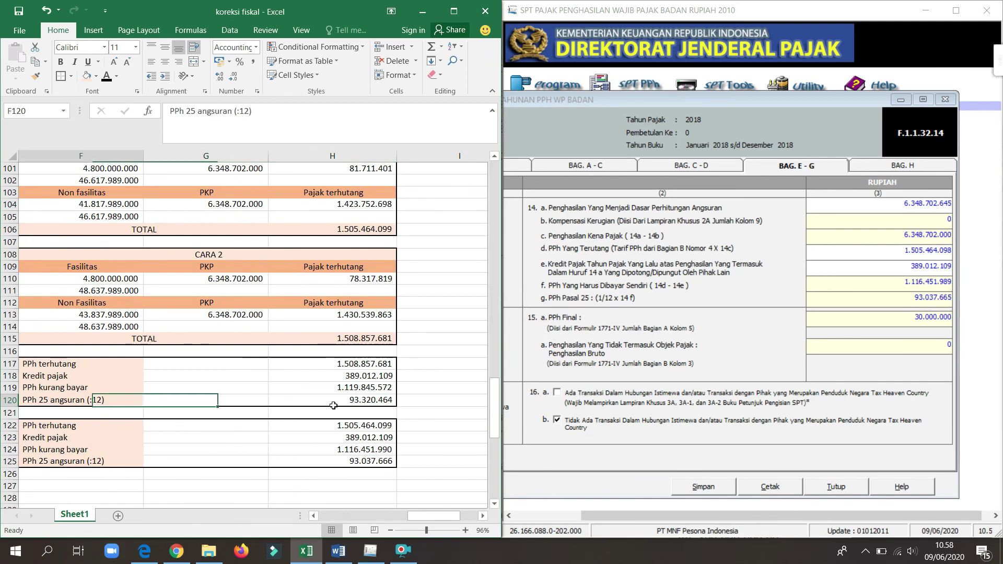
pyautogui.click(919, 297)
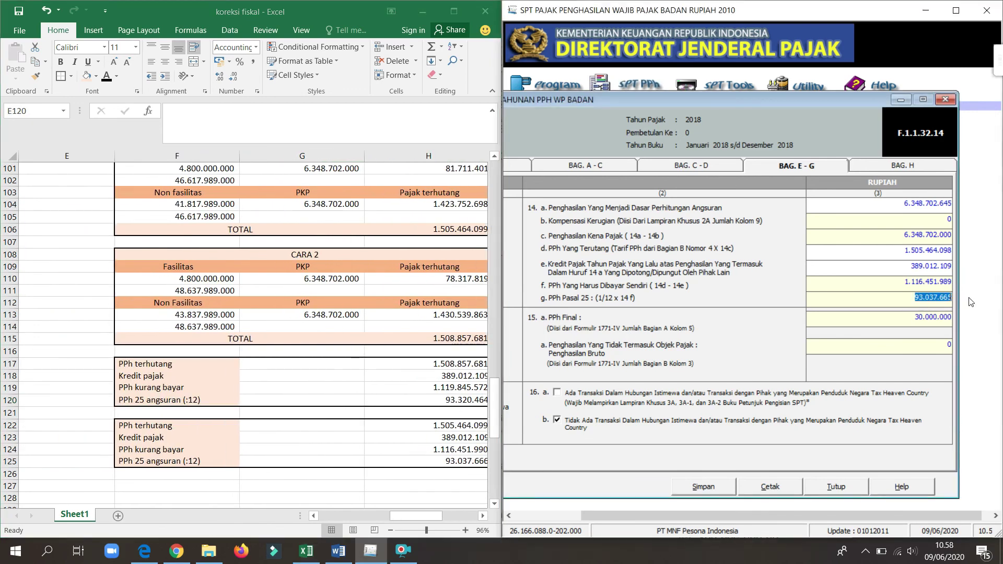
pyautogui.click(892, 303)
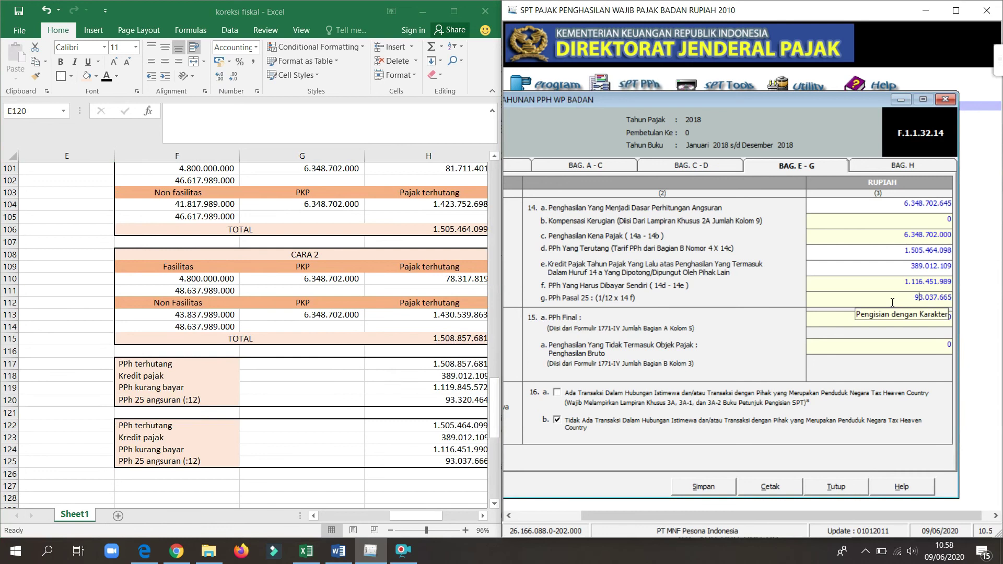
pyautogui.press('Right')
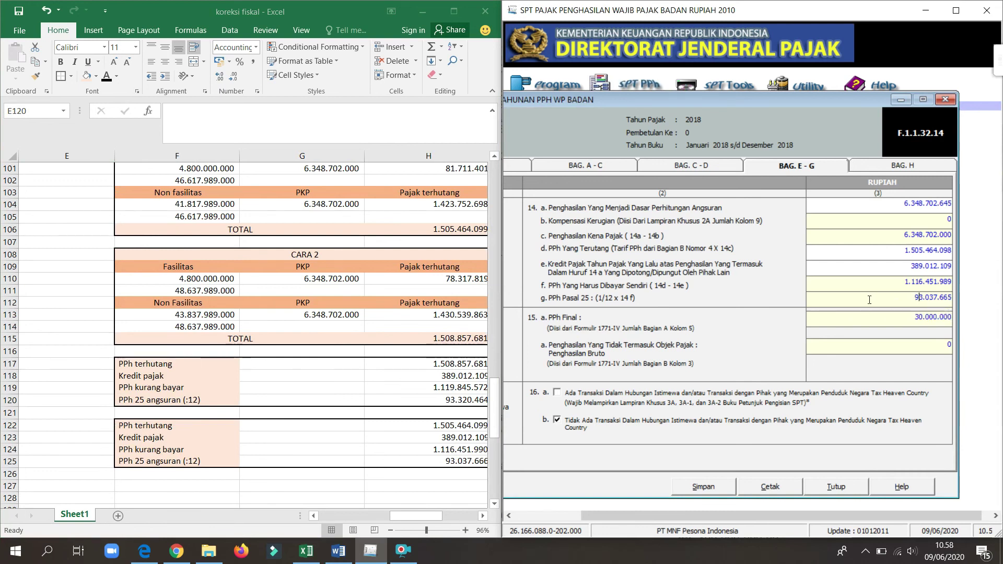
# Step: Maximize and centre the return form, then switch to the Bag. H attachments list
pyautogui.click(957, 10)
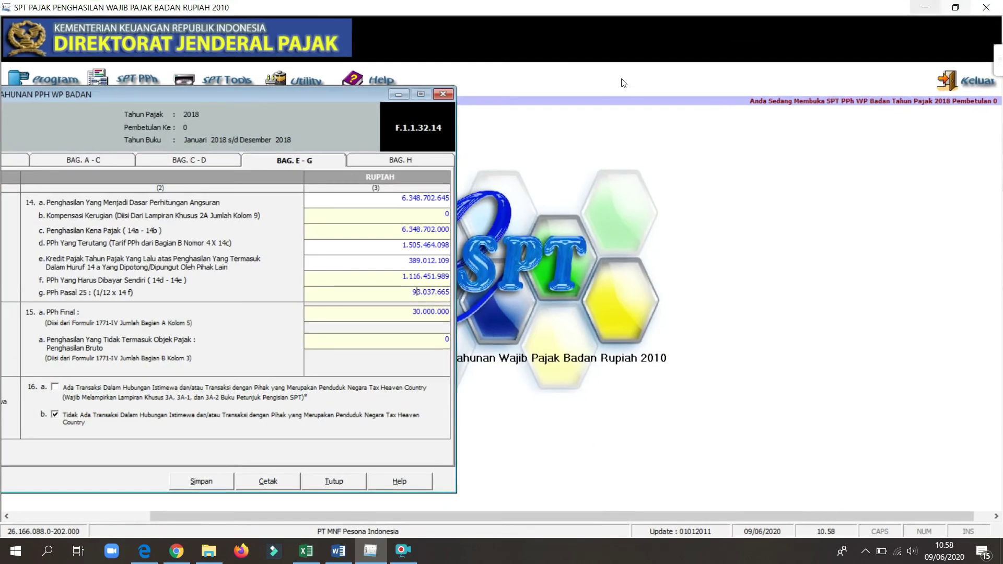
pyautogui.moveTo(324, 93); pyautogui.dragTo(631, 89)
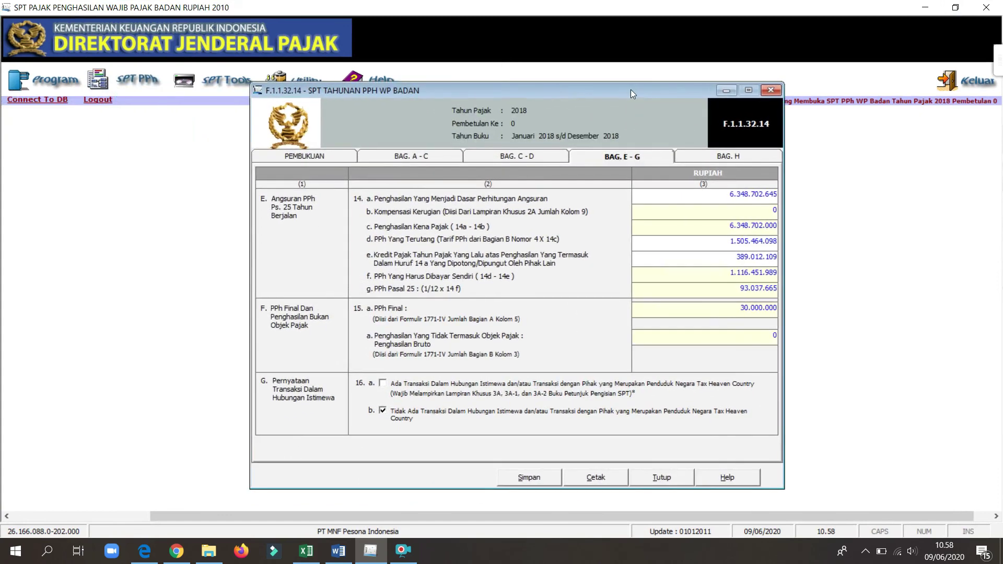
pyautogui.click(753, 158)
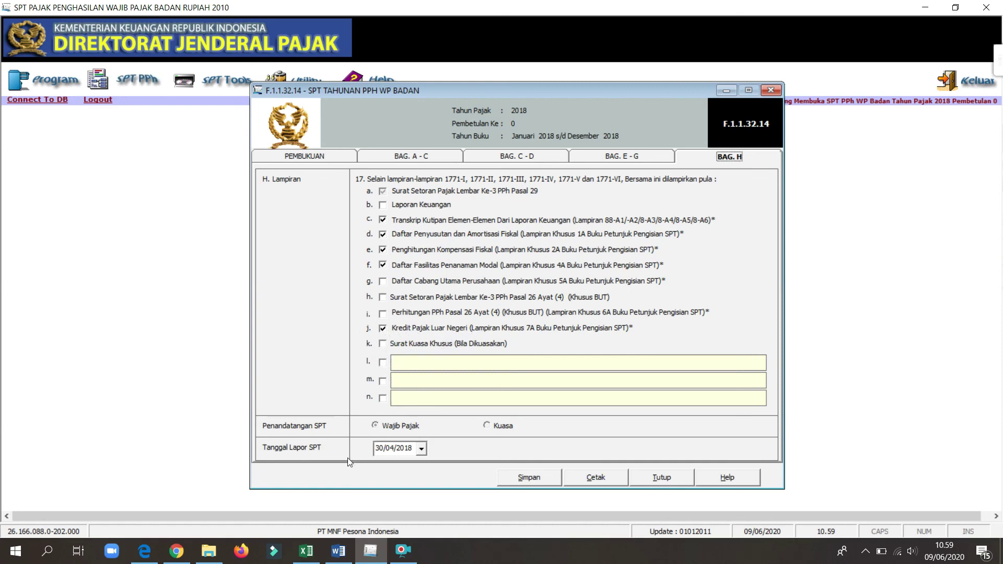
# Step: Pick 30 April 2019 as the Tanggal Lapor SPT in the report date calendar
pyautogui.click(422, 449)
pyautogui.click(460, 358)
pyautogui.click(460, 347)
pyautogui.click(460, 347)
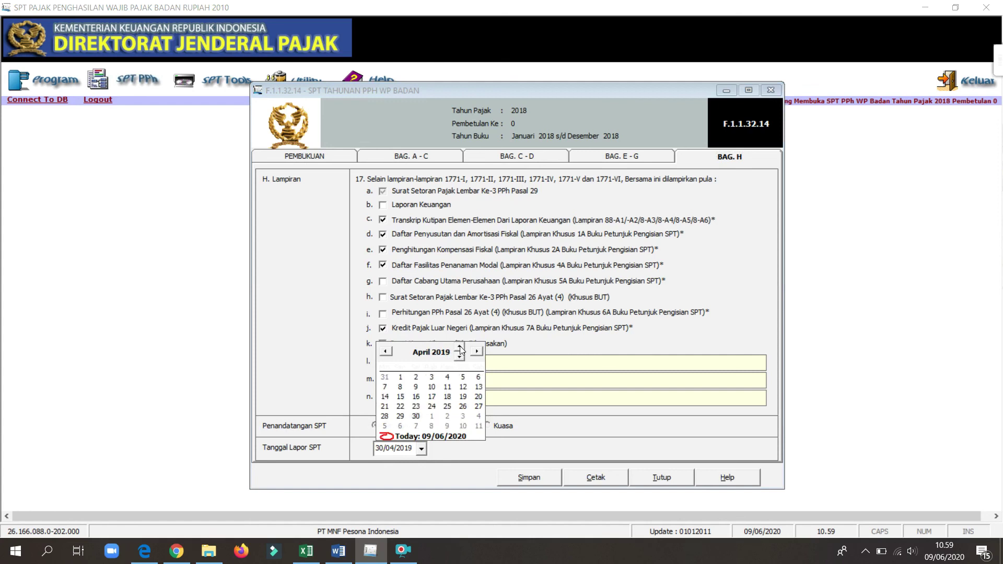
pyautogui.click(418, 420)
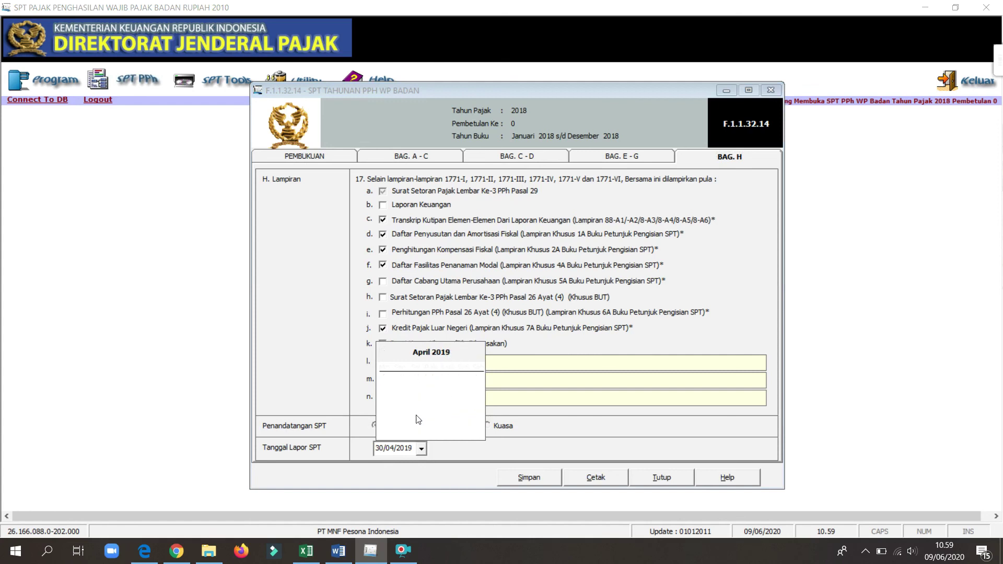
pyautogui.click(479, 437)
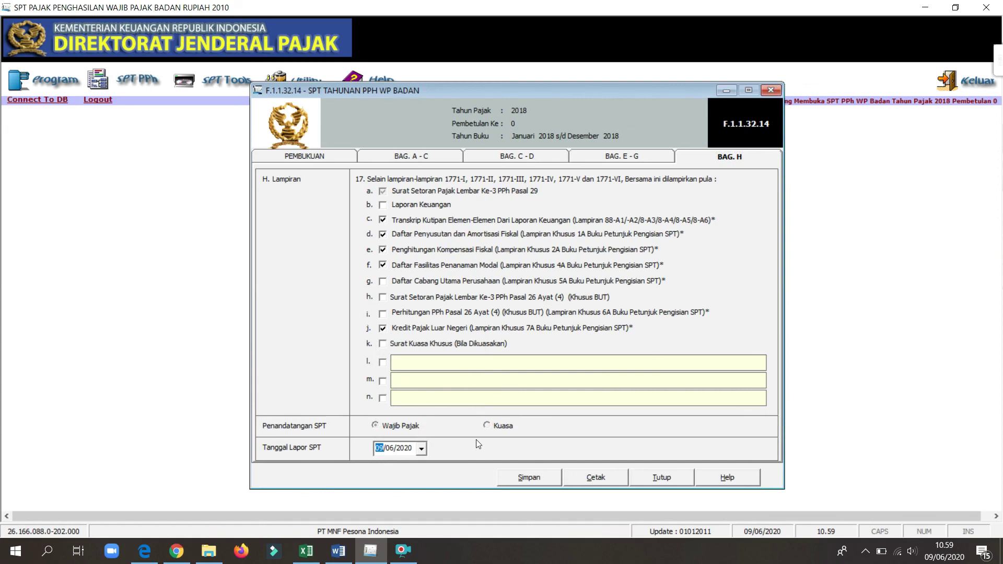
# Step: Correct the Tanggal Lapor SPT back to 30 April 2019 after it landed on a wrong date
pyautogui.click(421, 448)
pyautogui.click(459, 357)
pyautogui.click(575, 351)
pyautogui.click(422, 449)
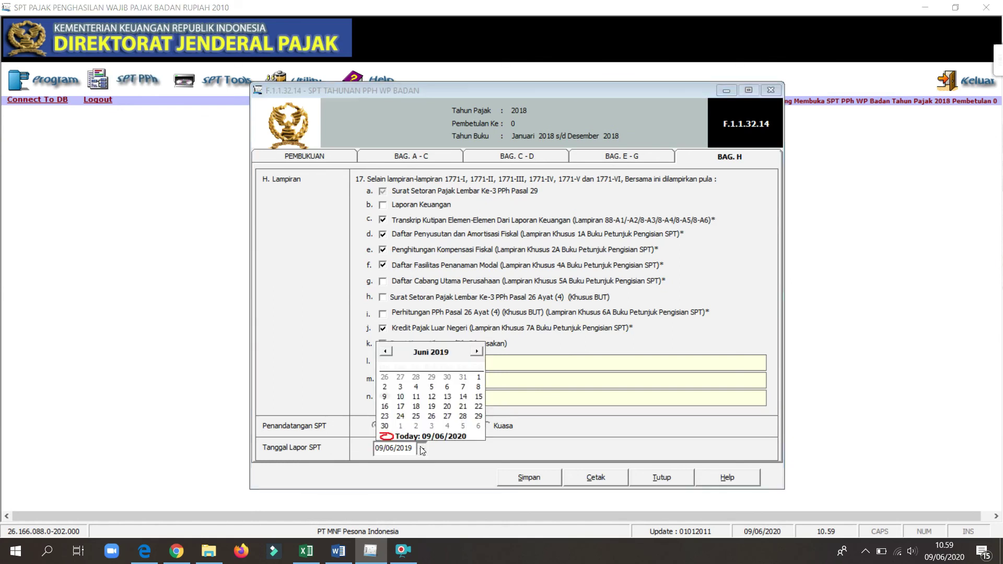
pyautogui.click(386, 352)
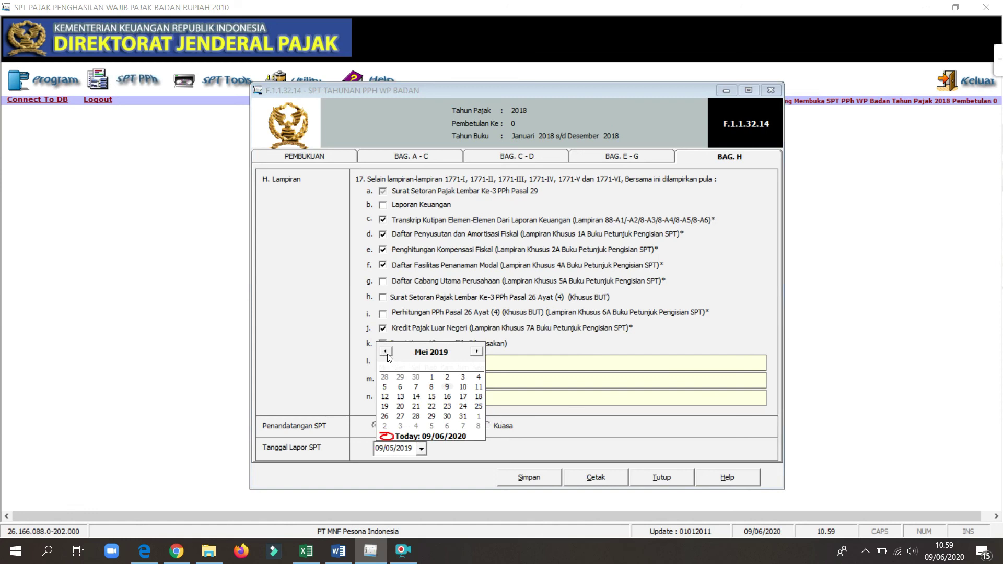
pyautogui.click(386, 352)
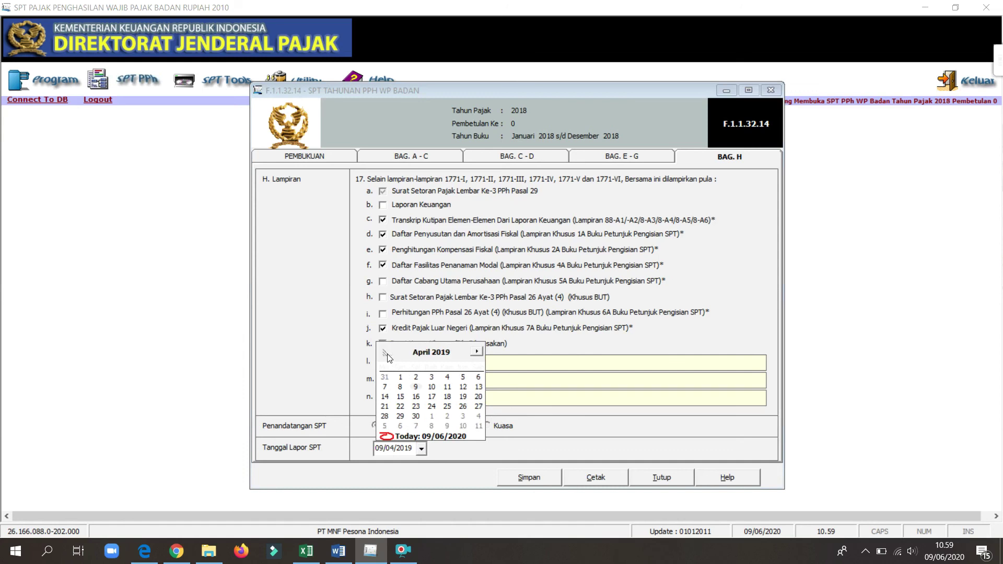
pyautogui.click(418, 417)
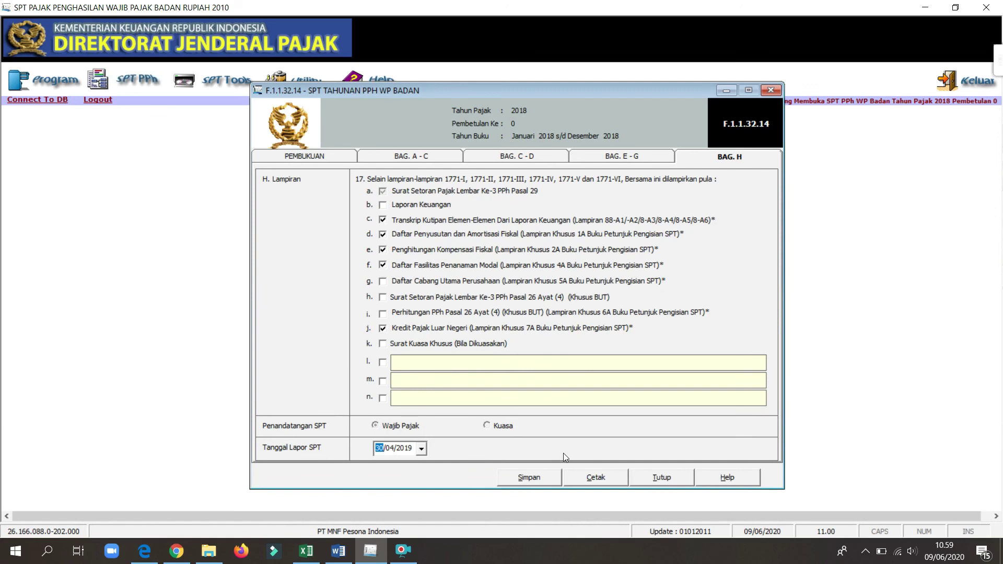
# Step: Save the return with Simpan, acknowledge the Informasi message, and close the return form
pyautogui.click(537, 484)
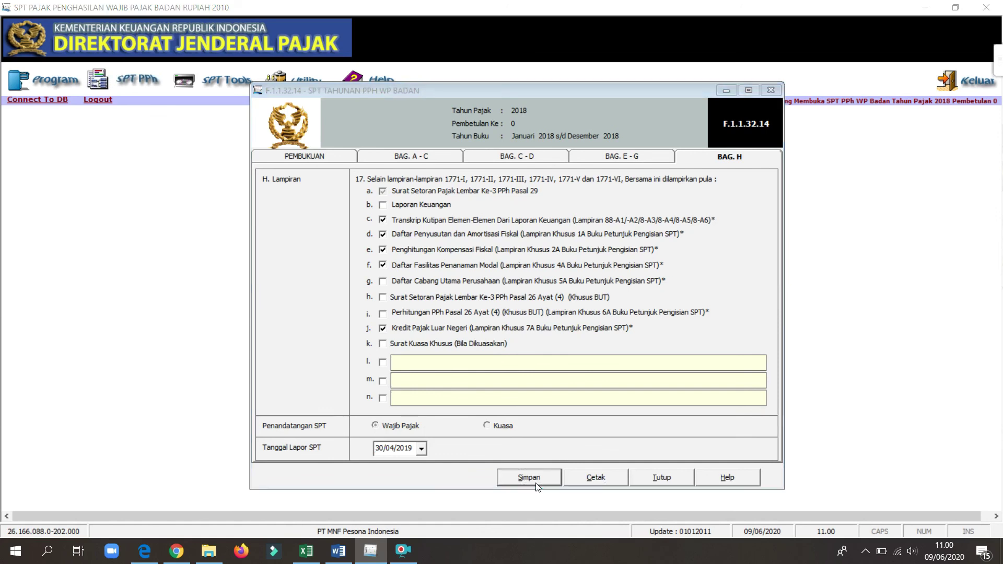
pyautogui.click(547, 320)
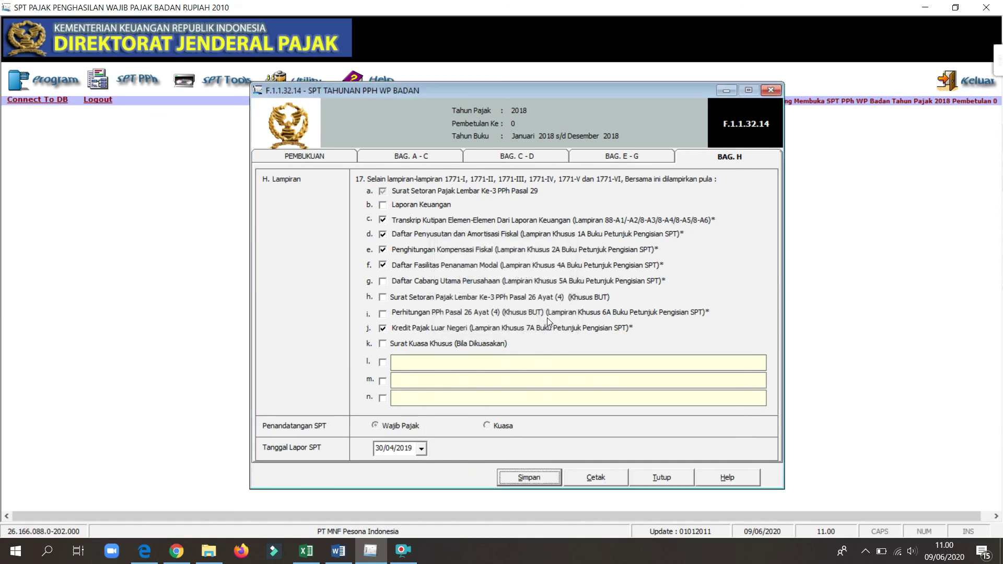
pyautogui.click(774, 91)
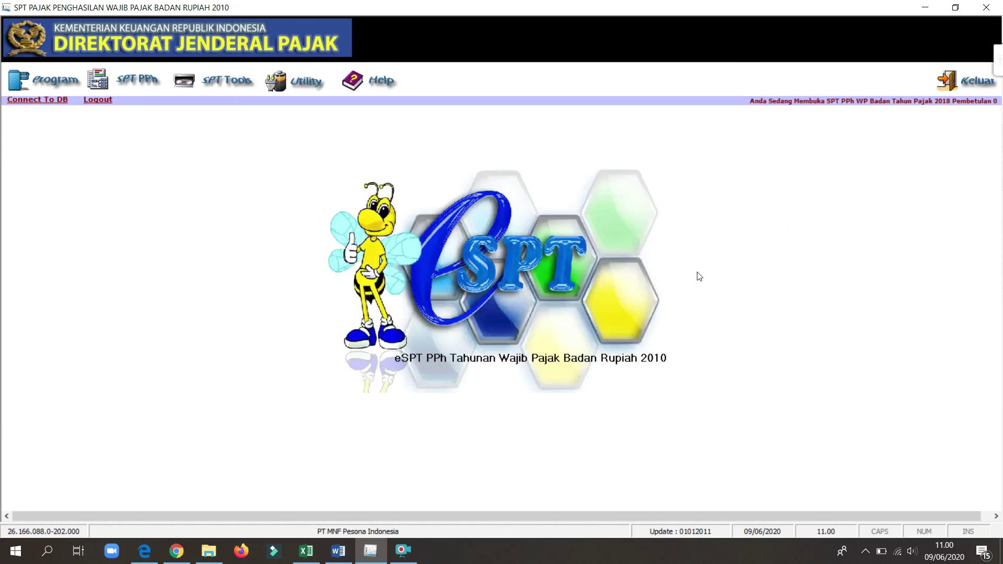